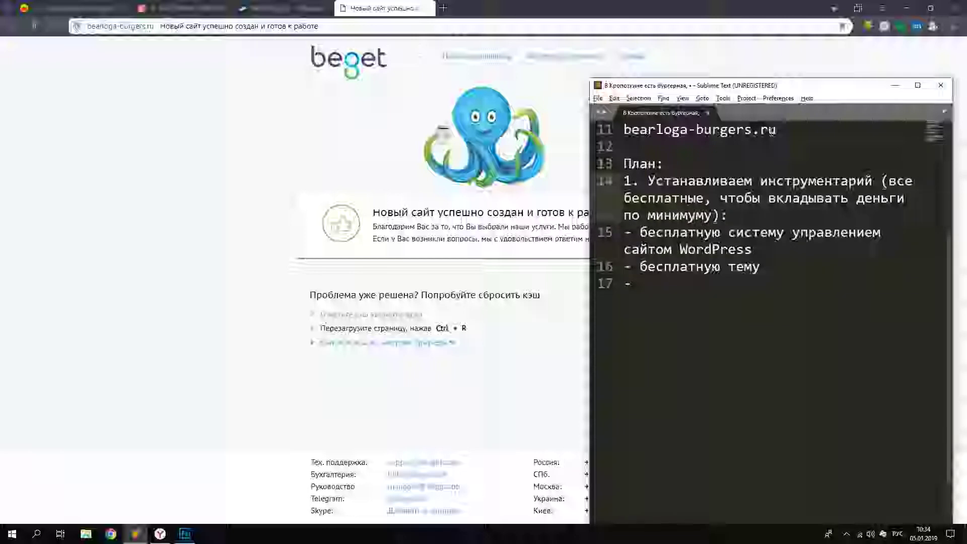
# Remove the repeated word «бесплатную» from the WordPress and theme items of the plan
pyautogui.press('Down')
pyautogui.hotkey('ctrl', 'Delete')
pyautogui.press('Delete')
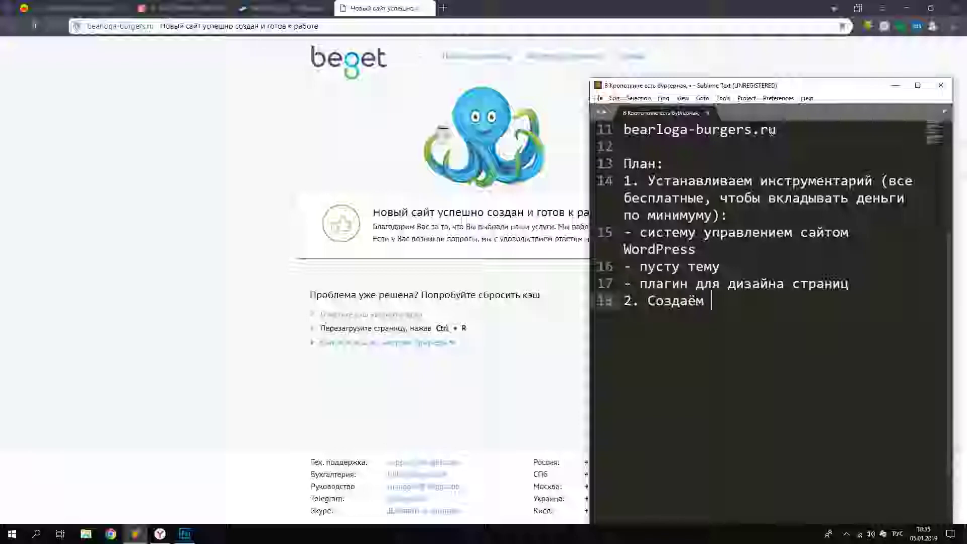
# Insert the plan item «2. Запускаем первую версию сайта» and renumber the «Создаём меню» item below it as 3
pyautogui.write('меню')
pyautogui.hotkey('ctrl', 'shift', 'Return')
pyautogui.write('2. Запускаем первую персию сайта')
pyautogui.press('Down')
pyautogui.press('Home')
pyautogui.press('Delete')
pyautogui.write('3')
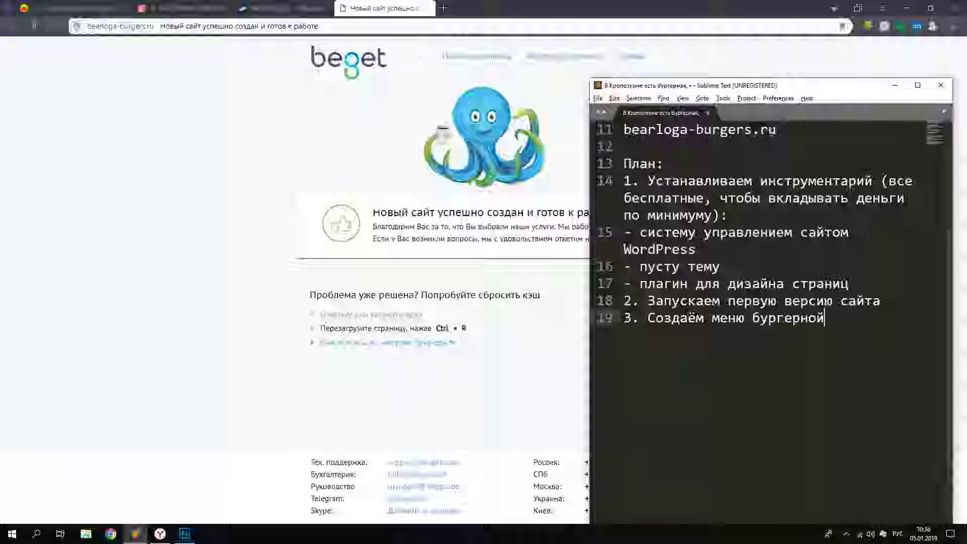
# Add plan items 4 to 6 about filling the «Бургеры» category, showing the menu and adding the rest, ending with «...дальше посмотрим.»
pyautogui.press('Return')
pyautogui.write('4. Наполняем е')
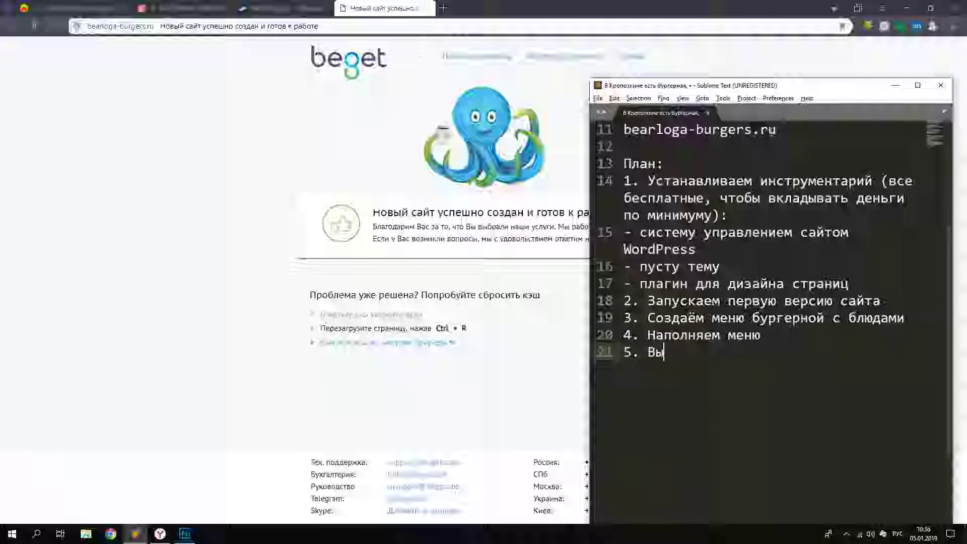
pyautogui.write('дну категорию, например "Бургеры')
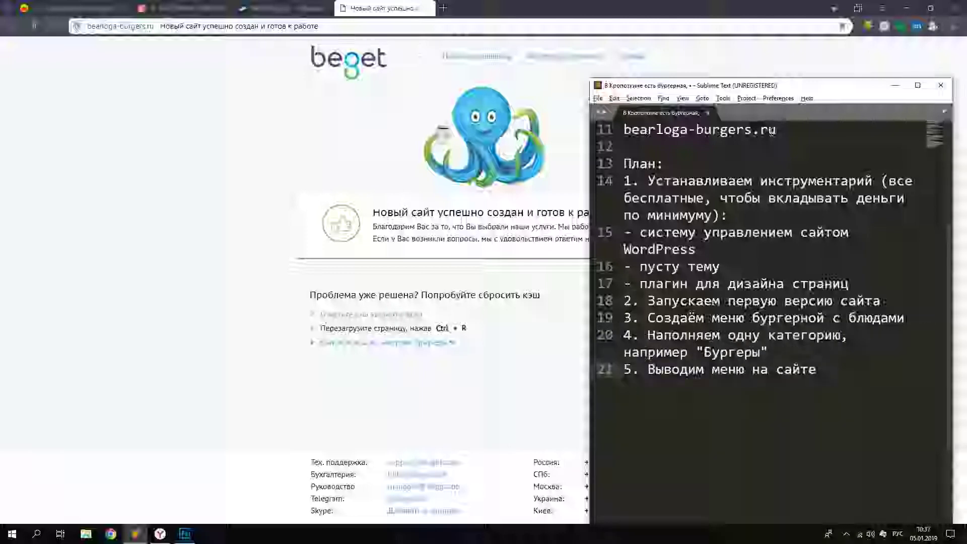
pyautogui.write('...дальше посмотрим.')
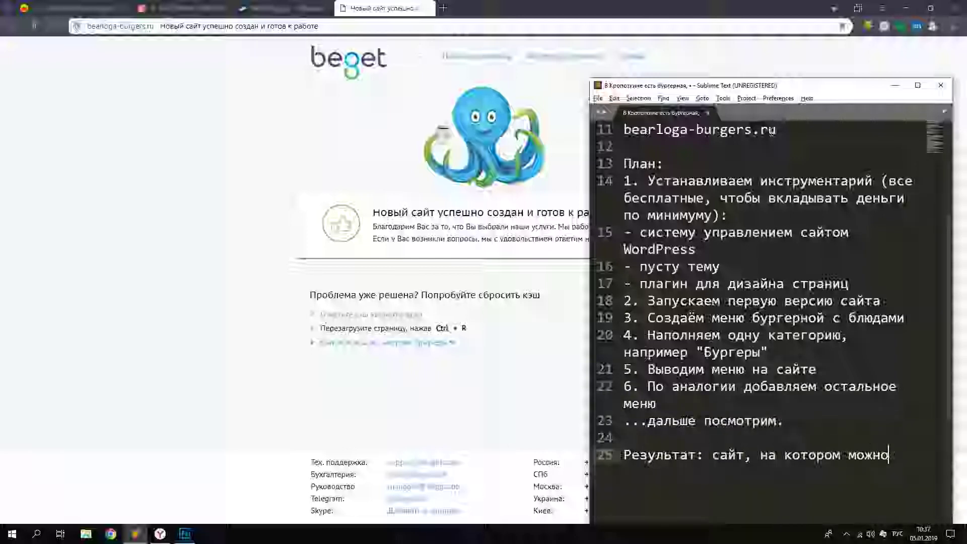
# Complete the result line with «с телефона или компьютера ознакомиться с меню, позвонить и заказать доставку.»
pyautogui.write(' с любого')
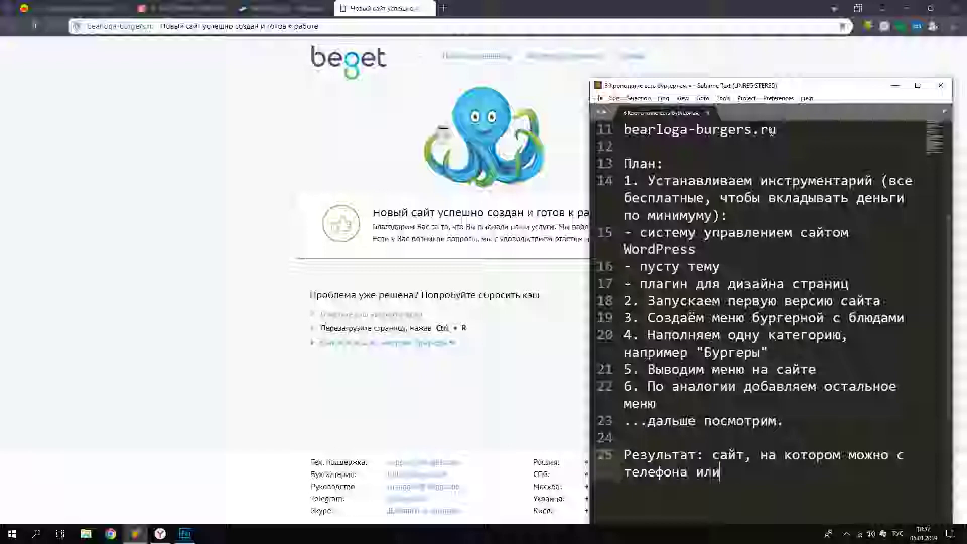
pyautogui.scroll(-6, 771, 132)
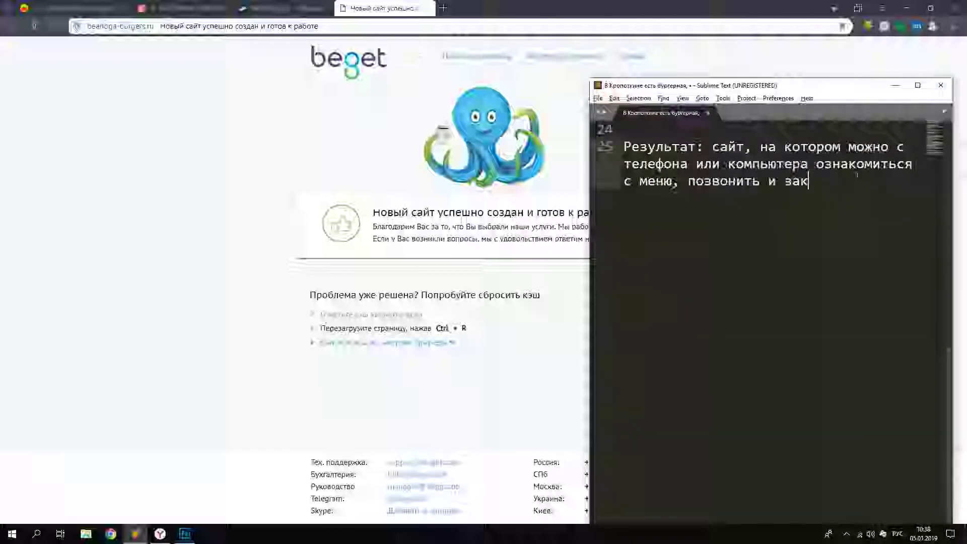
pyautogui.write('вку.')
pyautogui.scroll(5, 727, 247)
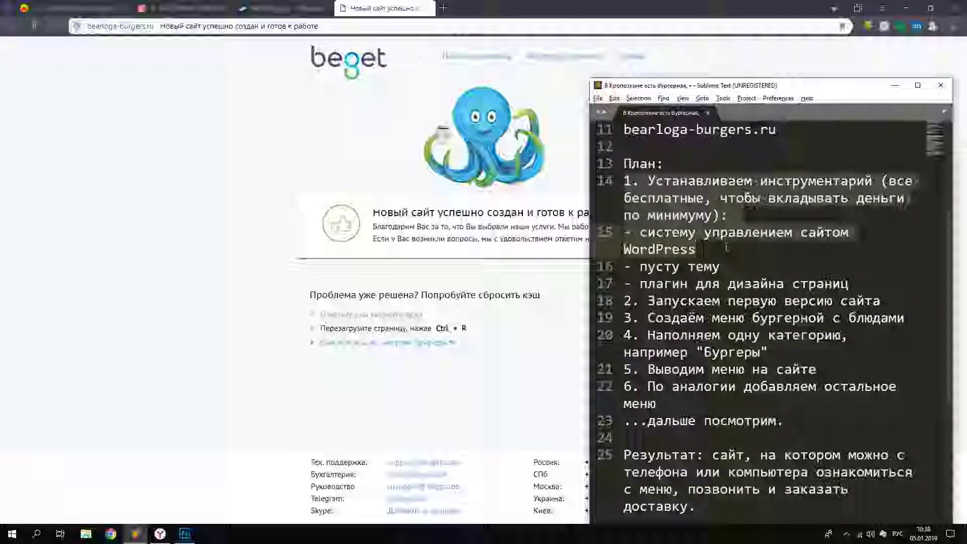
# Switch to the hosting panel's WordPress installer and choose bearloga-burgers.ru/public_html as the installation site
pyautogui.click(286, 156)
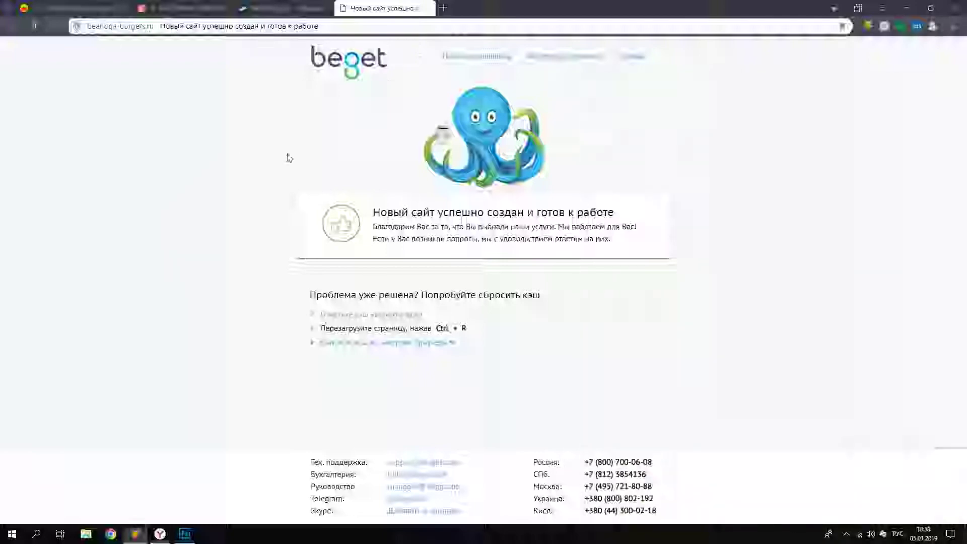
pyautogui.click(63, 8)
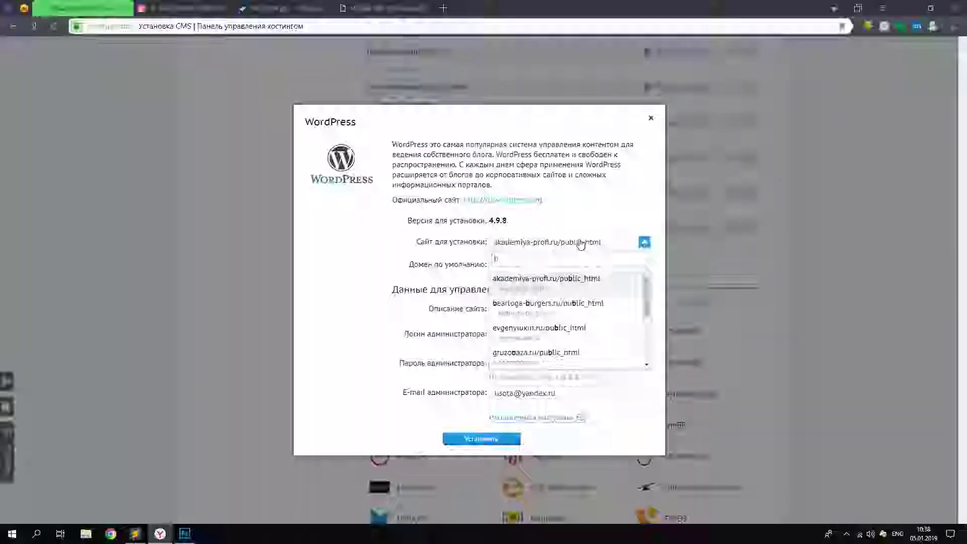
pyautogui.click(528, 302)
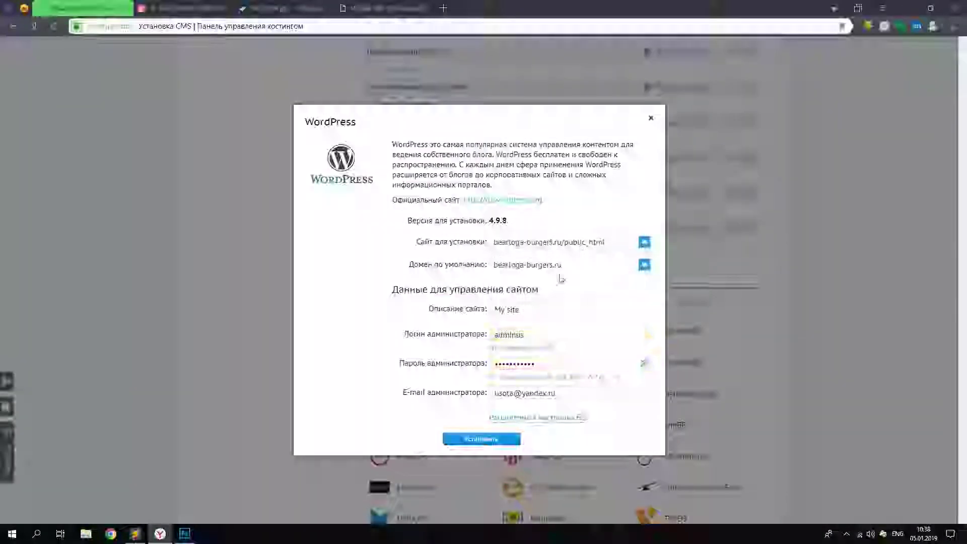
# Set the site description to Бургерная "Bearloga"
pyautogui.moveTo(494, 309); pyautogui.dragTo(550, 314)
pyautogui.write('Bearlo')
pyautogui.write('ga')
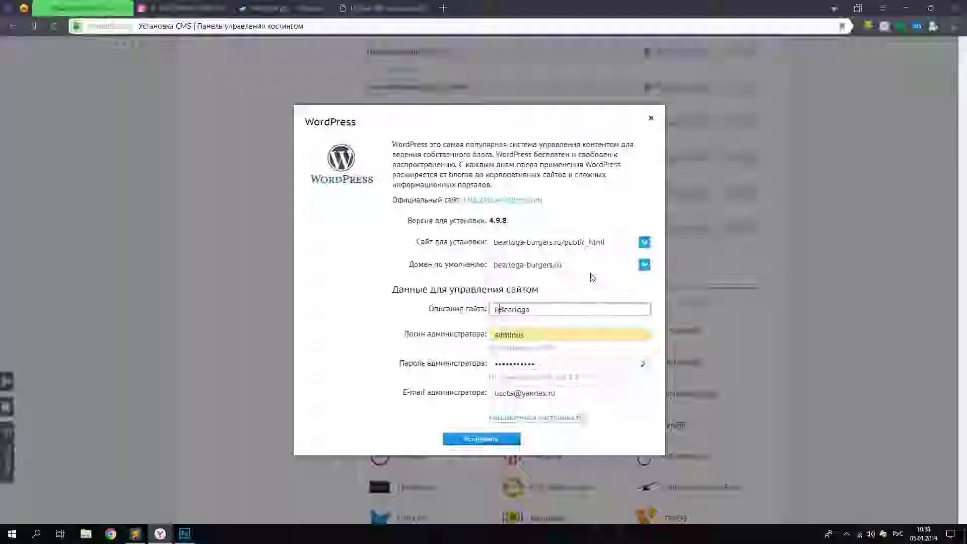
pyautogui.press('Home')
pyautogui.hotkey('alt', 'shift')
pyautogui.write('Бургерная "')
pyautogui.press('End')
pyautogui.write('"')
# Set the administrator login to adminburger and start the WordPress installation
pyautogui.doubleClick(544, 332)
pyautogui.moveTo(513, 334); pyautogui.dragTo(576, 339)
pyautogui.hotkey('alt', 'shift')
pyautogui.write('b')
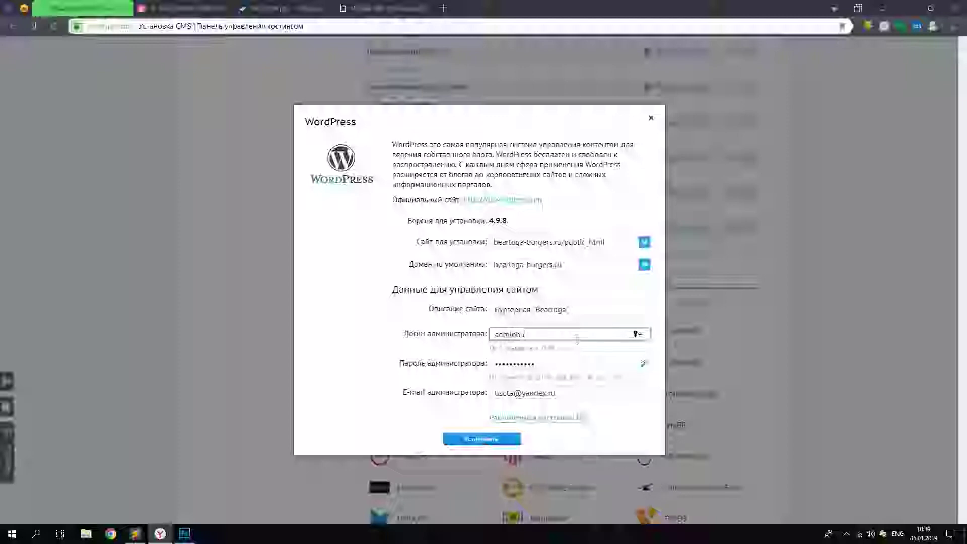
pyautogui.click(474, 441)
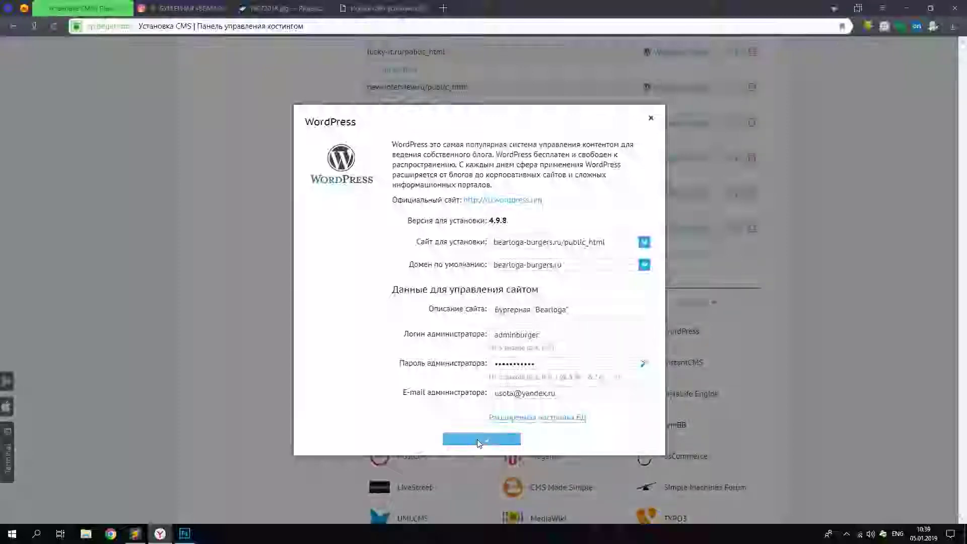
# Select the access details that the hosting panel provides for the new WordPress site
pyautogui.click(488, 325)
pyautogui.click(737, 200)
pyautogui.moveTo(569, 423); pyautogui.dragTo(404, 251)
# Create a desktop folder named «Бургерная Bearloga»
pyautogui.click(964, 533)
pyautogui.rightClick(342, 107)
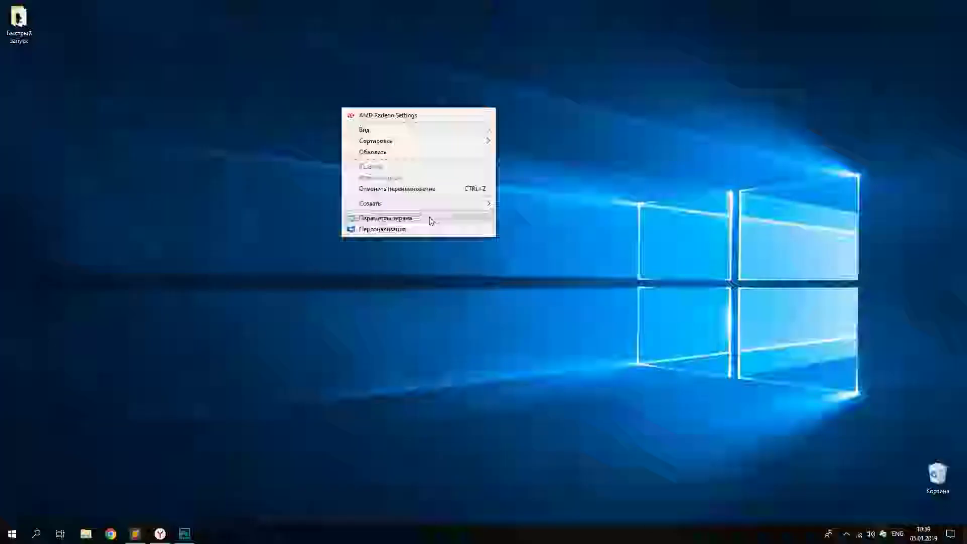
pyautogui.moveTo(423, 203)
pyautogui.click(542, 205)
pyautogui.press('BackSpace')
pyautogui.hotkey('alt', 'shift')
pyautogui.write('Бургерная')
pyautogui.hotkey('alt', 'shift')
pyautogui.write('Bearloga')
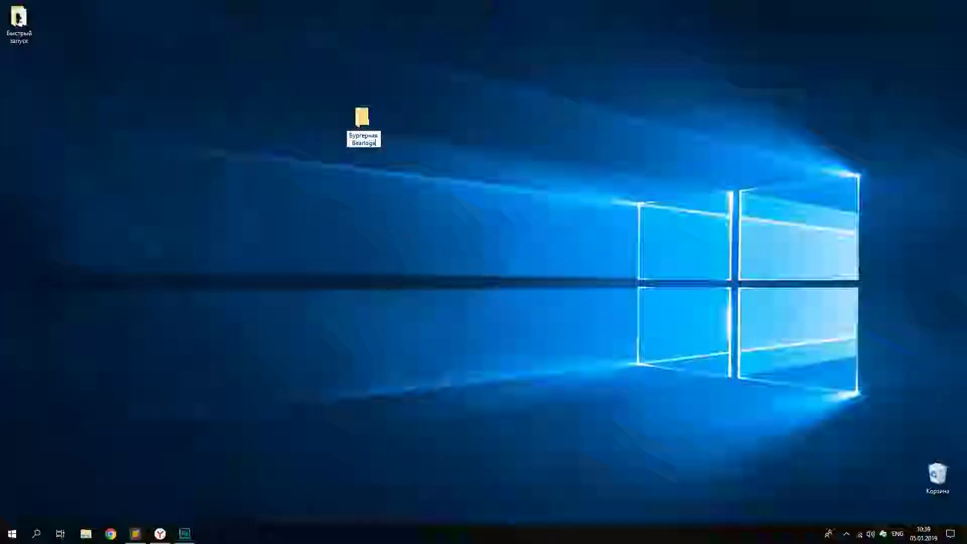
# Create «Паспорт проекта bearloga-burgers.ru.txt» in the new folder and paste the site's access details, including the administrator and database passwords
pyautogui.doubleClick(362, 119)
pyautogui.moveTo(361, 52); pyautogui.dragTo(515, 55)
pyautogui.rightClick(505, 226)
pyautogui.moveTo(579, 361)
pyautogui.click(701, 510)
pyautogui.hotkey('alt', 'shift')
pyautogui.write('Паспорт проекта bearloga-burge.txt')
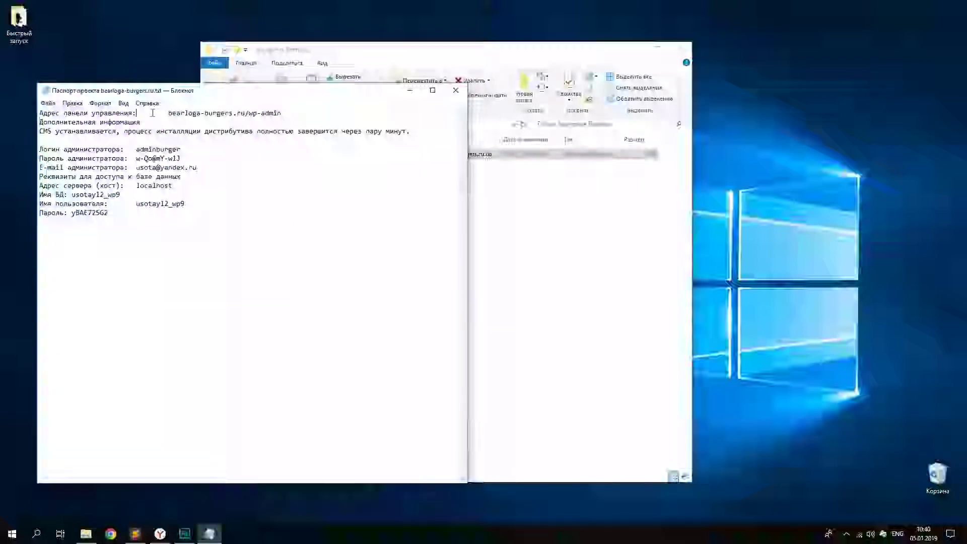
# Delete the «Дополнительная информация» heading and the CMS installation note from the project passport
pyautogui.hotkey('shift', 'Down')
pyautogui.hotkey('shift', 'Down')
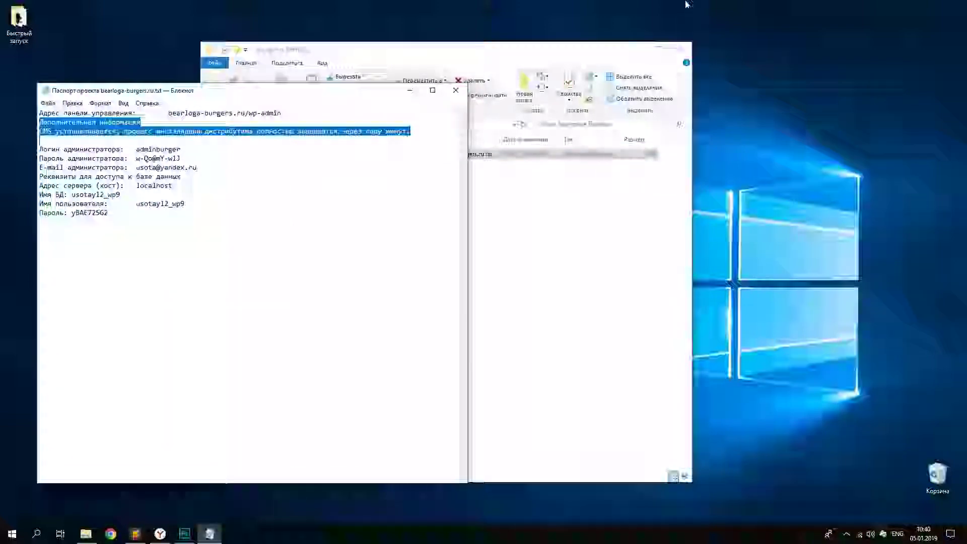
pyautogui.press('Delete')
# Separate the «Реквизиты для доступа к базе данных» heading with blank lines and align the database values in one column
pyautogui.press('Down')
pyautogui.press('Down')
pyautogui.press('Down')
pyautogui.press('Down')
pyautogui.press('Return')
pyautogui.press('Down')
pyautogui.press('Return')
pyautogui.press('Down')
pyautogui.hotkey('ctrl', 'Right')
pyautogui.hotkey('ctrl', 'Right')
pyautogui.press('Tab')
pyautogui.press('Tab')
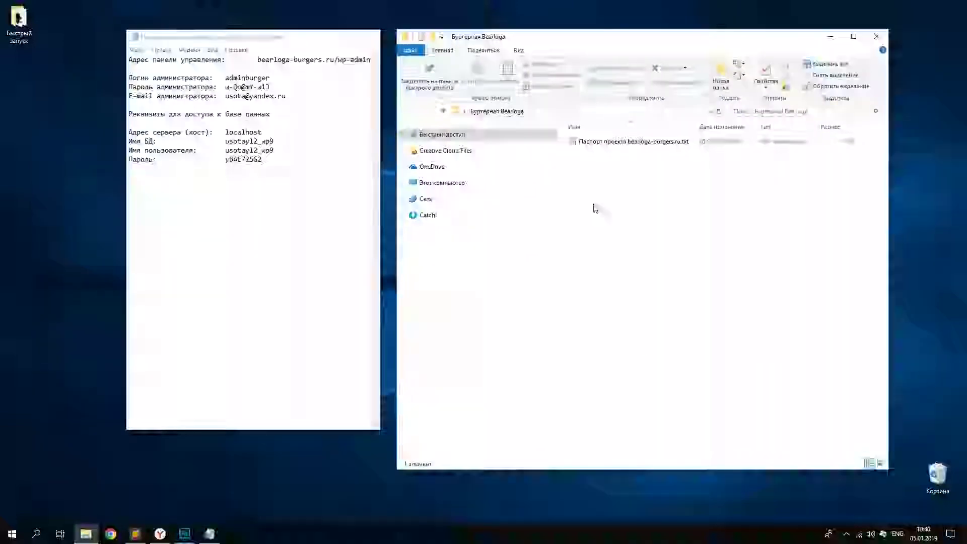
# Log in to the bearloga-burgers.ru admin area with the administrator login and password, and open the WordPress update
pyautogui.click(160, 533)
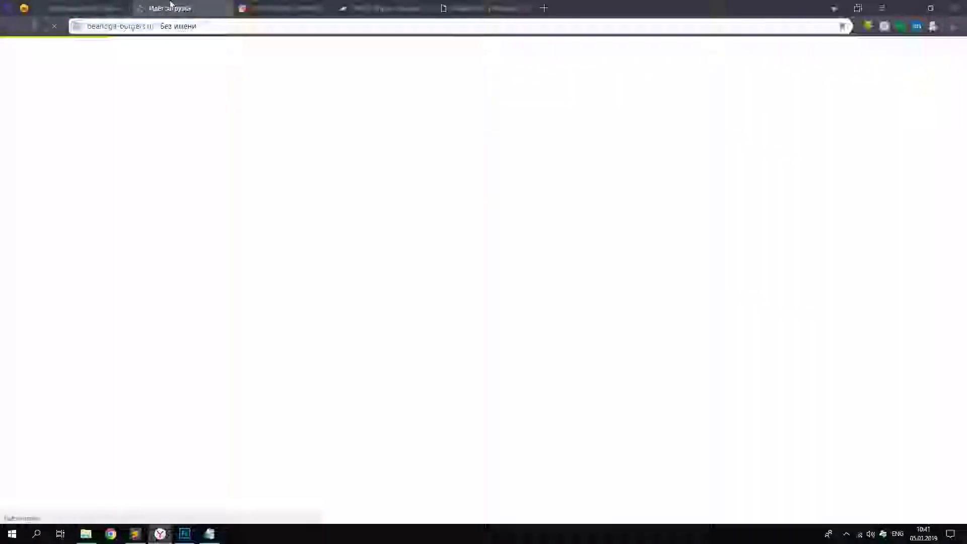
pyautogui.moveTo(170, 7); pyautogui.dragTo(427, 11)
pyautogui.hotkey('alt', 'Tab')
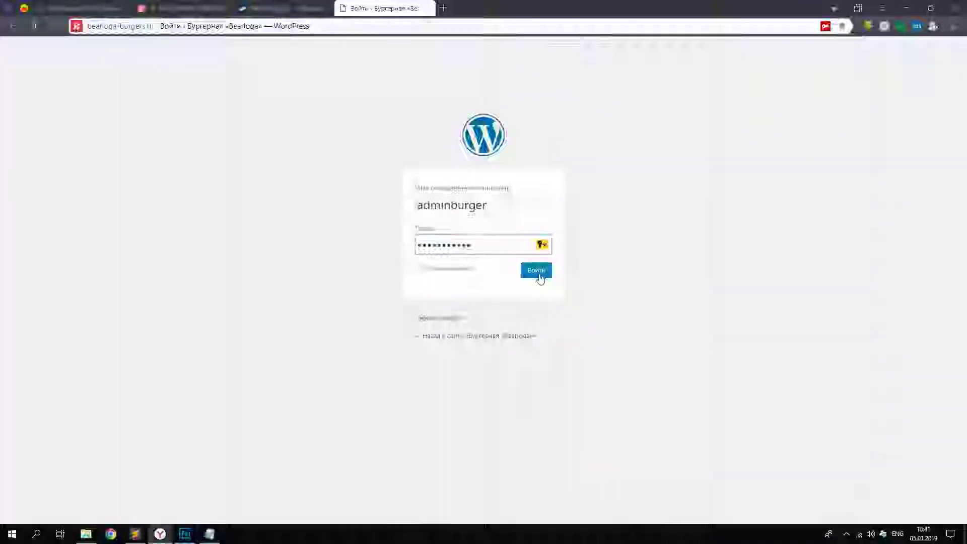
pyautogui.click(535, 274)
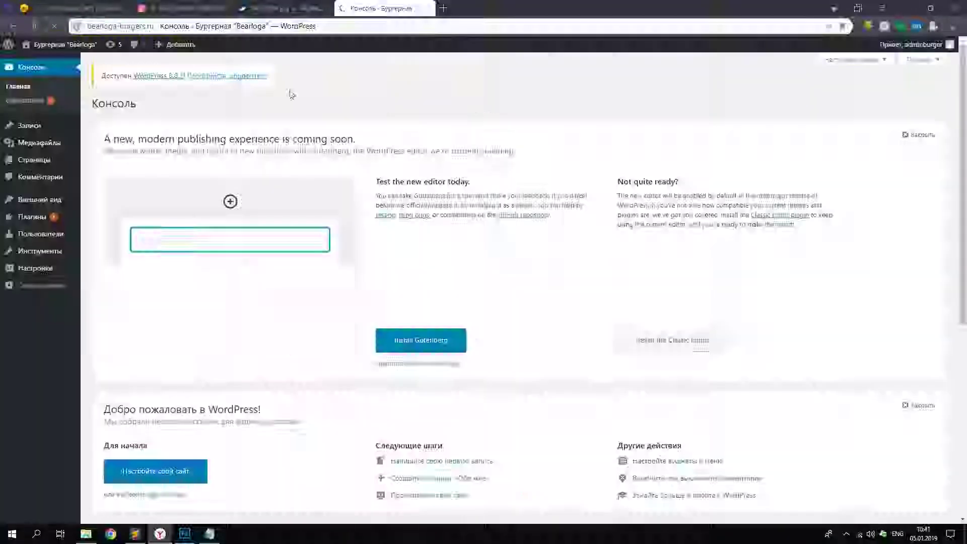
pyautogui.click(236, 74)
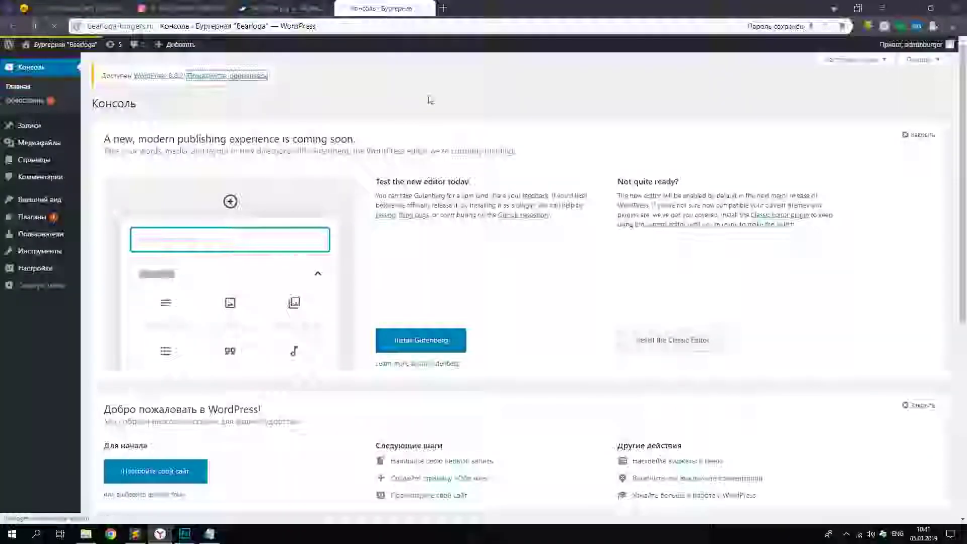
# Push the remaining plan items down in Sublime Text and add the note «Пока система устанавливается, скачаем меню» beneath the WordPress item
pyautogui.click(125, 9)
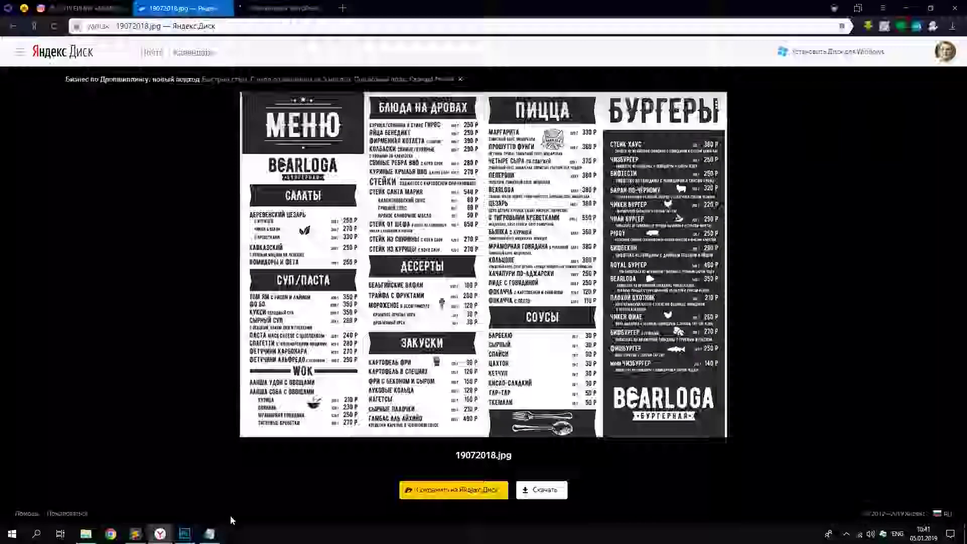
pyautogui.hotkey('alt', 'Tab')
pyautogui.press('Return')
pyautogui.press('Return')
pyautogui.press('Return')
pyautogui.press('Return')
pyautogui.press('Return')
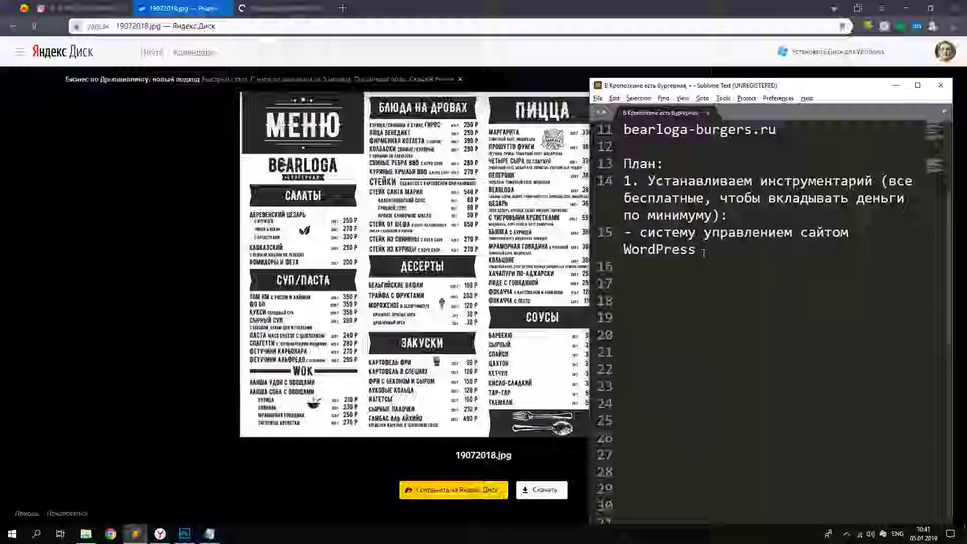
pyautogui.scroll(-3, 729, 252)
pyautogui.hotkey('alt', 'shift')
pyautogui.write('Пока система устанавливается,')
pyautogui.press('Return')
pyautogui.write('скачаем ме')
# Return to Yandex.Disk in the browser and download the menu image 19072018.jpg
pyautogui.hotkey('alt', 'Tab')
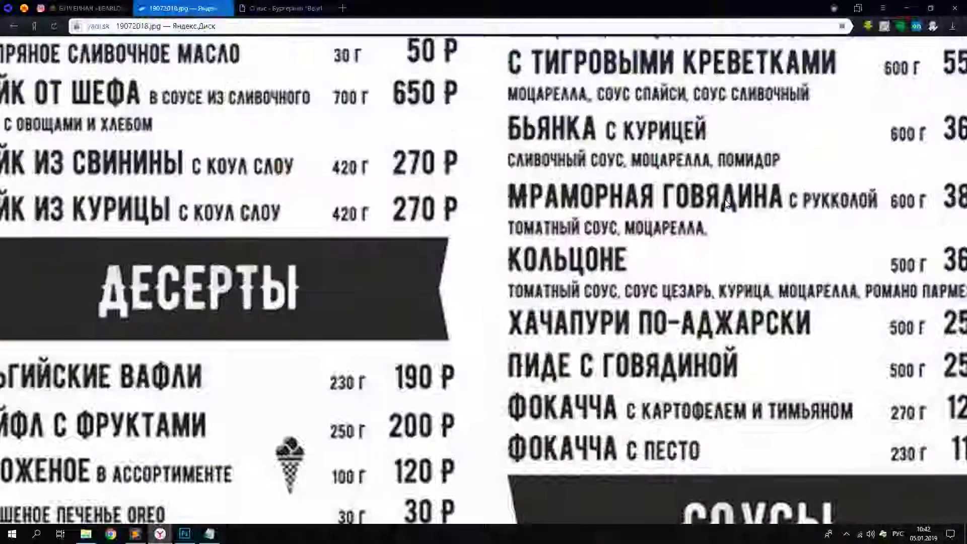
pyautogui.scroll(-3, 843, 227)
pyautogui.click(897, 48)
pyautogui.press('Return')
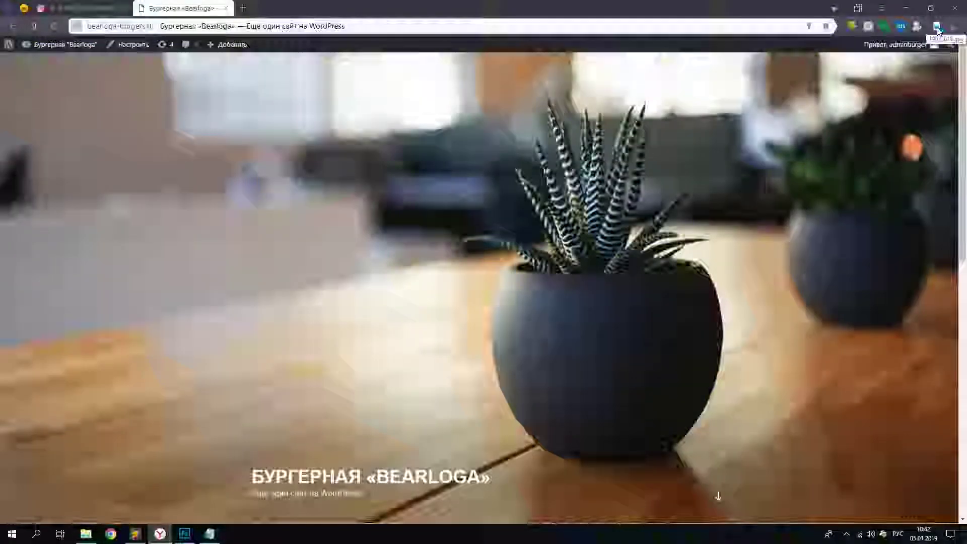
# Clear the download note from the plan and reword the theme item as «устанавливаем пусту тему»
pyautogui.click(134, 533)
pyautogui.moveTo(751, 259); pyautogui.dragTo(597, 237)
pyautogui.press('BackSpace')
pyautogui.click(720, 458)
pyautogui.press('Return')
pyautogui.click(654, 457)
pyautogui.hotkey('ctrl', 'z')
pyautogui.scroll(-2, 771, 322)
pyautogui.write('устана')
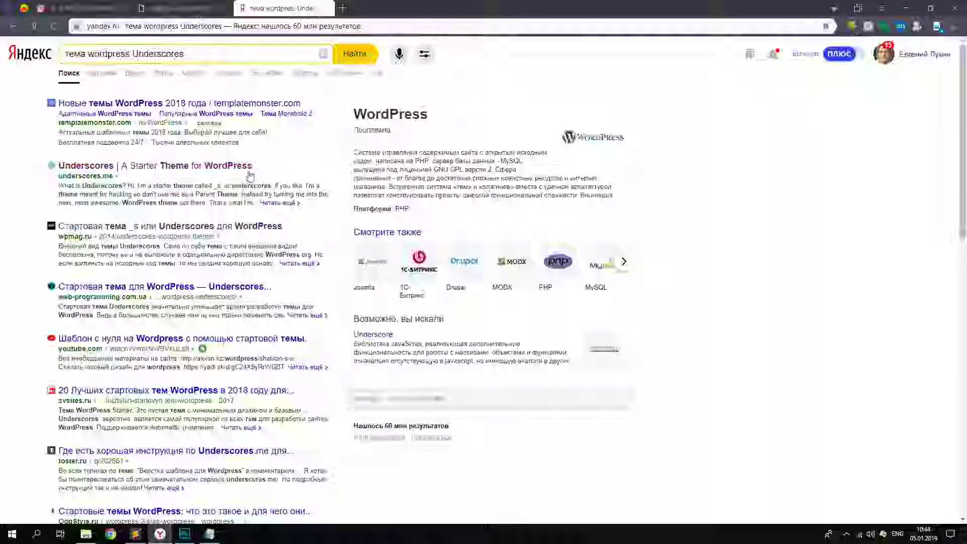
# Generate an Underscores starter theme named bearloga on underscores.me and save bearloga.zip to the «Бургерная Bearloga» folder
pyautogui.click(220, 167)
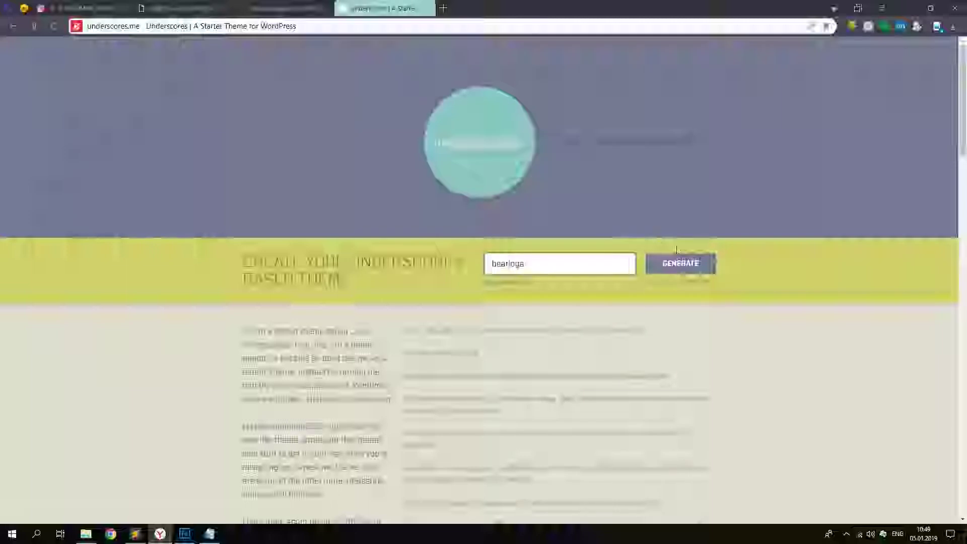
pyautogui.click(678, 265)
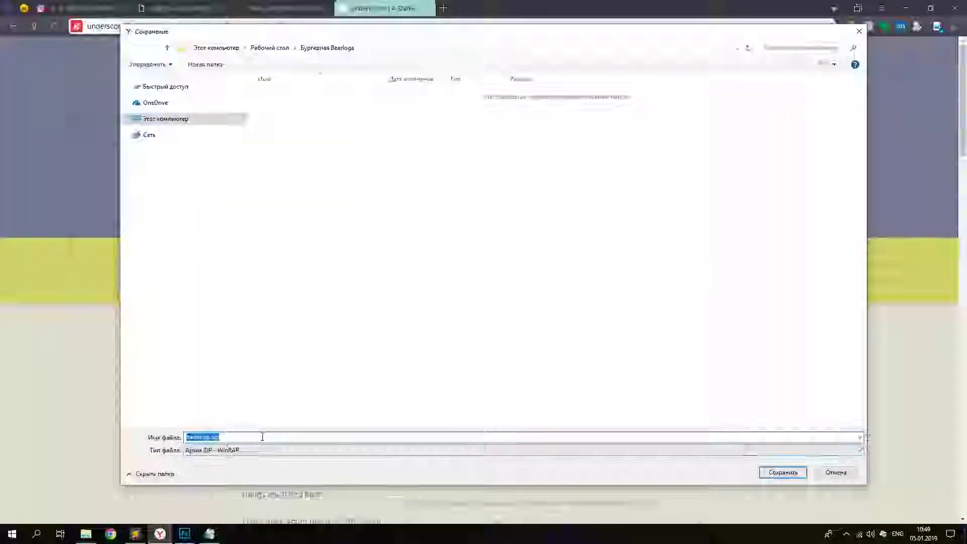
pyautogui.click(783, 471)
pyautogui.moveTo(83, 538)
# Close the search and Underscores tabs and open the site's theme management page
pyautogui.click(324, 9)
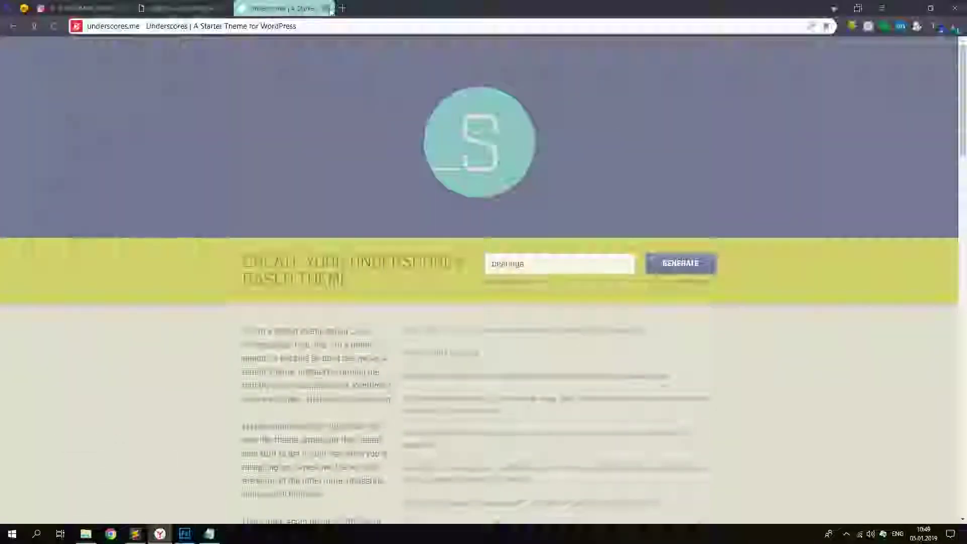
pyautogui.click(325, 9)
pyautogui.moveTo(36, 44)
pyautogui.click(36, 67)
# Close the project passport text file
pyautogui.moveTo(209, 536)
pyautogui.click(229, 455)
pyautogui.click(492, 283)
# Add «Underscores для WordPress» beneath the empty theme item in the Sublime Text plan
pyautogui.hotkey('alt', 'Tab')
pyautogui.click(840, 132)
pyautogui.press('Return')
pyautogui.write('Underscores для WordPress')
pyautogui.press('Return')
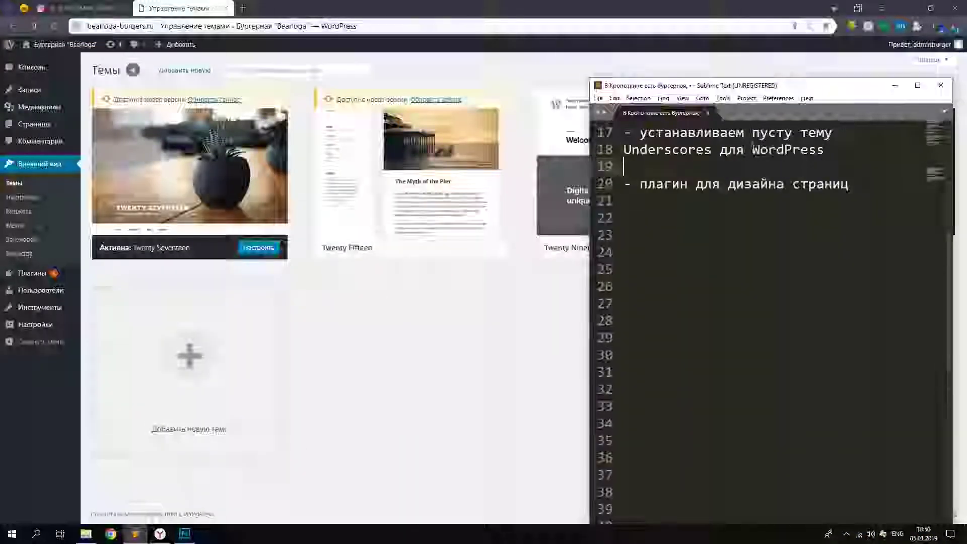
# Add the plugin name Elementor beneath the page design plugin item
pyautogui.click(857, 185)
pyautogui.press('Return')
pyautogui.write('Elemento')
# Upload bearloga.zip from the «Бургерная Bearloga» folder as a new WordPress theme and install it
pyautogui.click(459, 314)
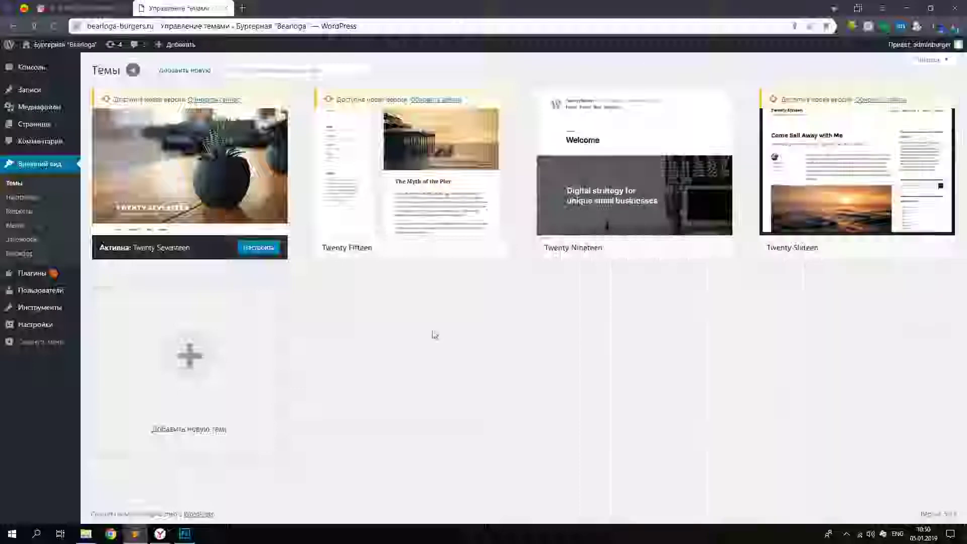
pyautogui.click(184, 70)
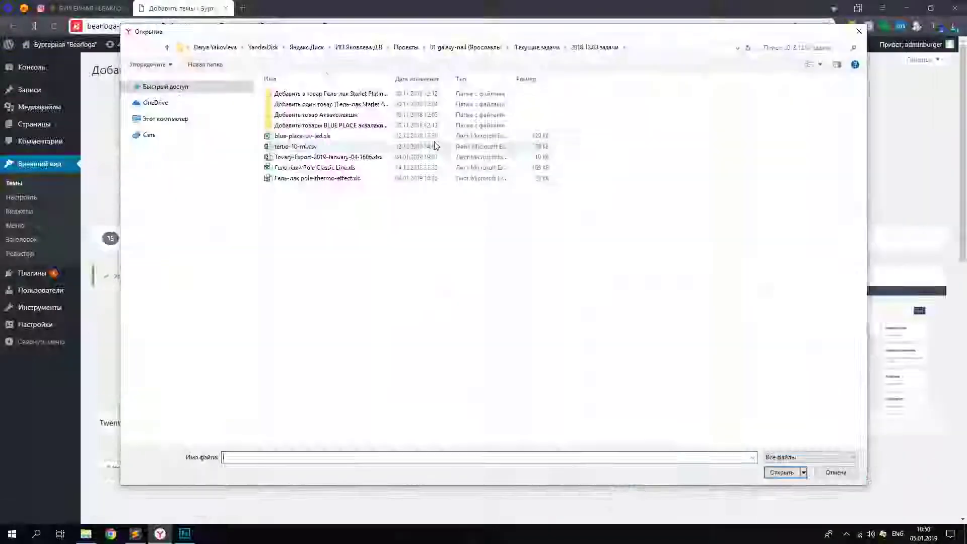
pyautogui.click(156, 118)
pyautogui.doubleClick(559, 135)
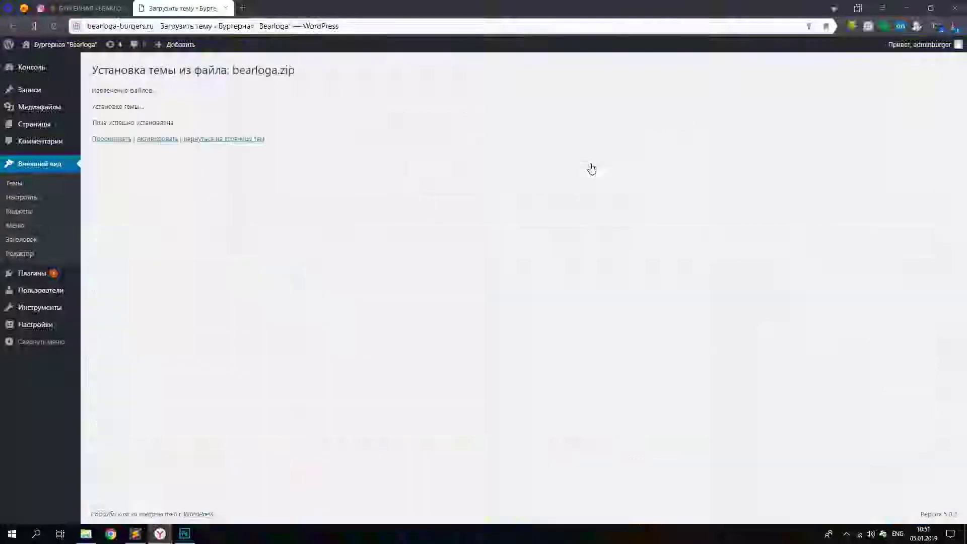
# Activate the newly installed bearloga theme and open the site's front page
pyautogui.click(157, 139)
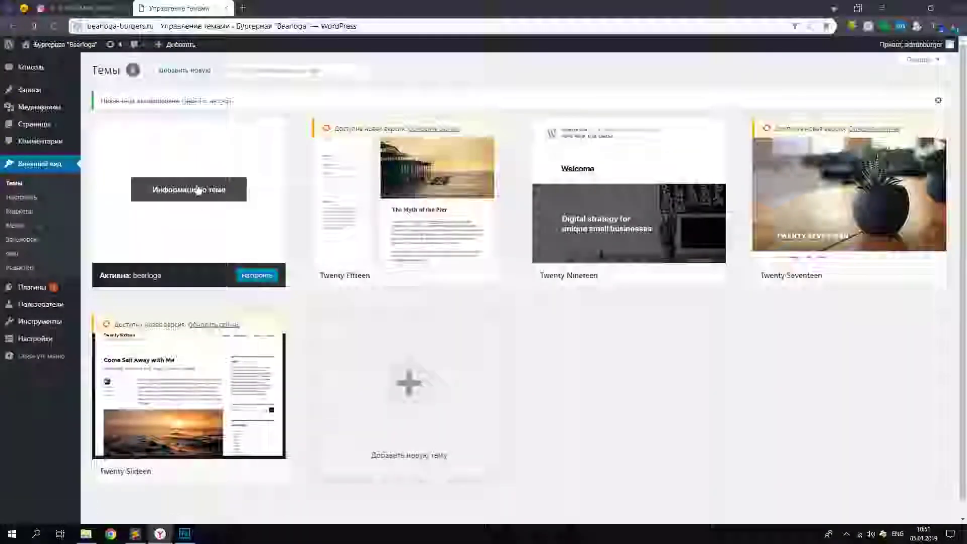
pyautogui.click(64, 44)
# In Sublime Text, add «Тема совершенно пустая. Минимальная и ничего лишнего, то что нужно!» beneath the Underscores line
pyautogui.hotkey('alt', 'Tab')
pyautogui.click(863, 166)
pyautogui.press('Return')
pyautogui.press('Return')
pyautogui.press('Return')
pyautogui.press('Return')
pyautogui.press('Up')
pyautogui.press('Up')
pyautogui.press('Up')
pyautogui.hotkey('alt', 'shift')
pyautogui.write('Тема совершенно пустая.')
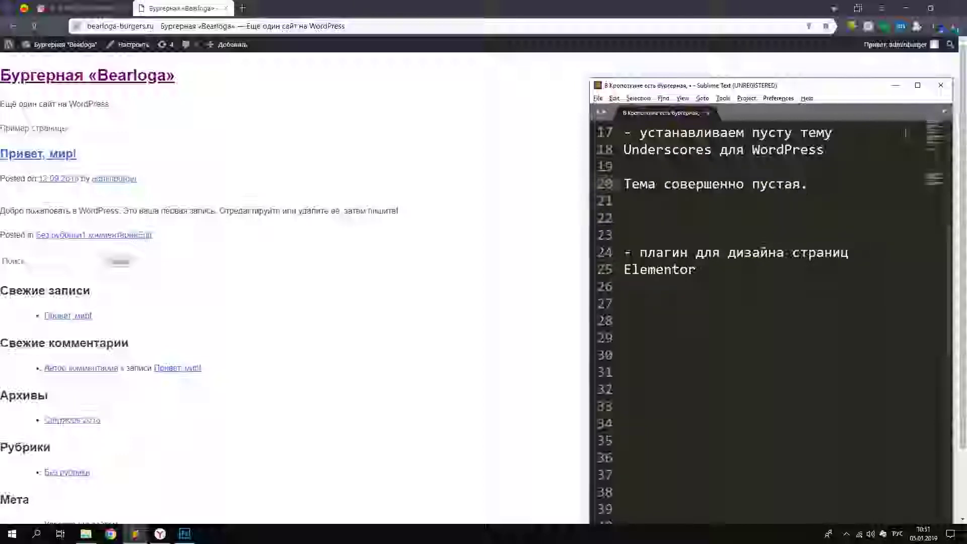
pyautogui.press('Return')
pyautogui.write('Минимальная и ничего лишнего,')
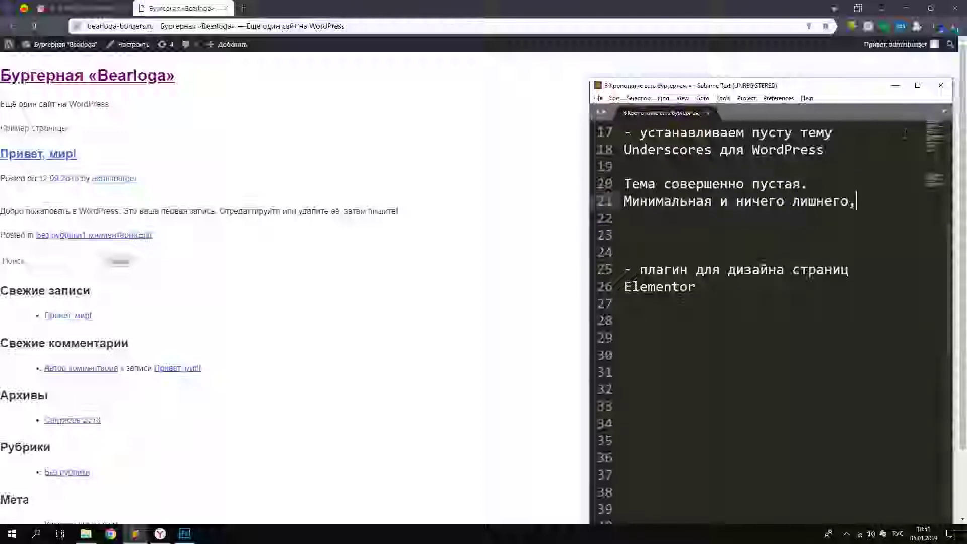
pyautogui.press('Return')
pyautogui.write('то что нужно')
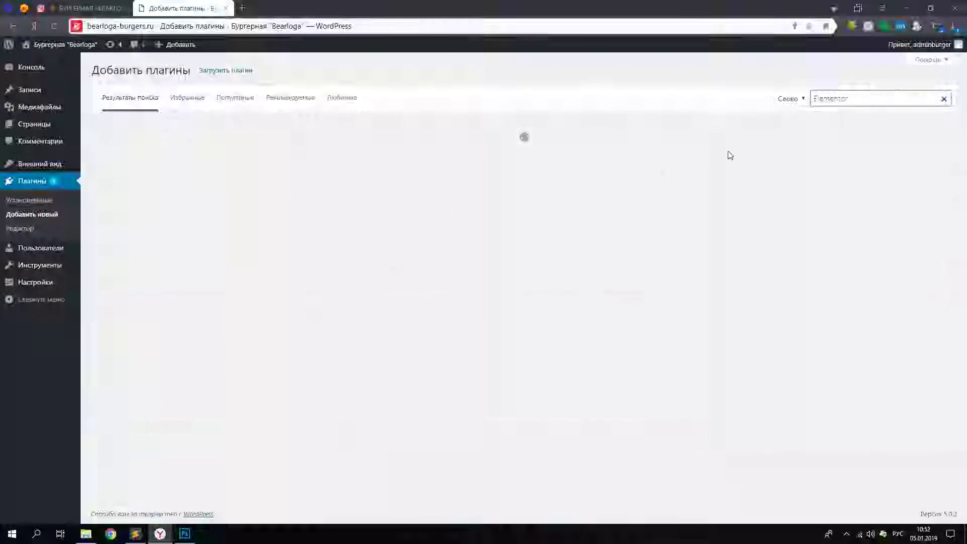
# Install and activate the plugin «Elementor — конструктор сайтов и страниц» from the plugin search results
pyautogui.click(331, 151)
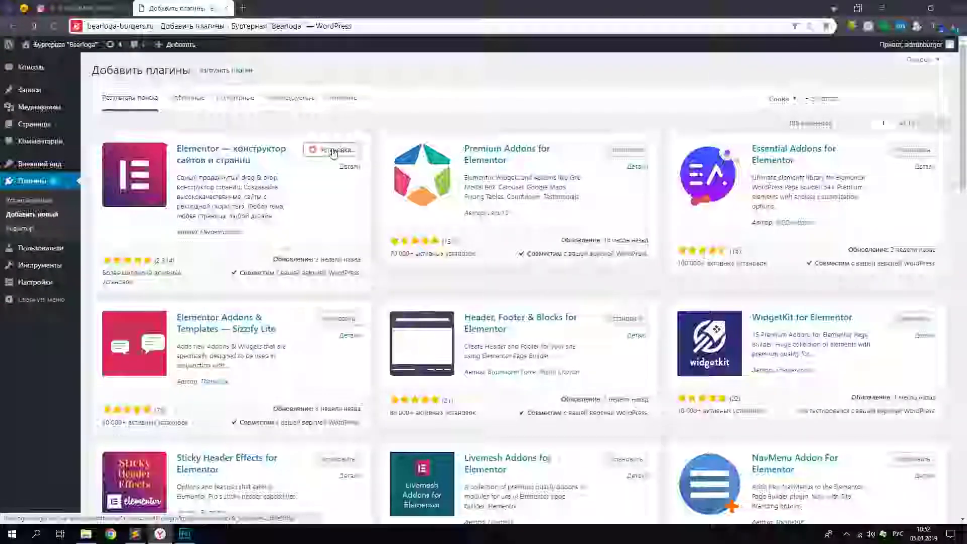
pyautogui.click(325, 154)
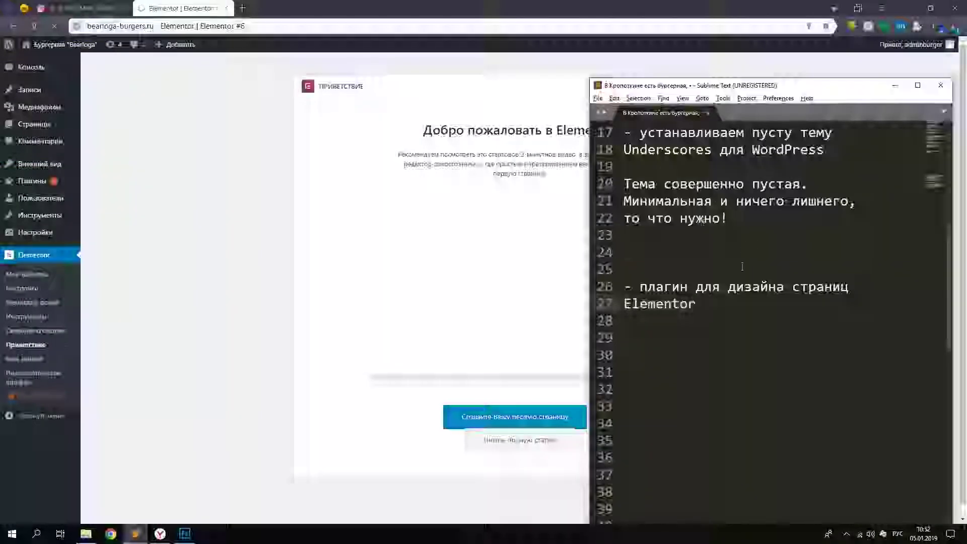
# Move the plan item «2. Запускаем первую версию сайта» up beneath the Elementor line in Sublime Text
pyautogui.scroll(-5, 677, 319)
pyautogui.moveTo(881, 338); pyautogui.dragTo(624, 338)
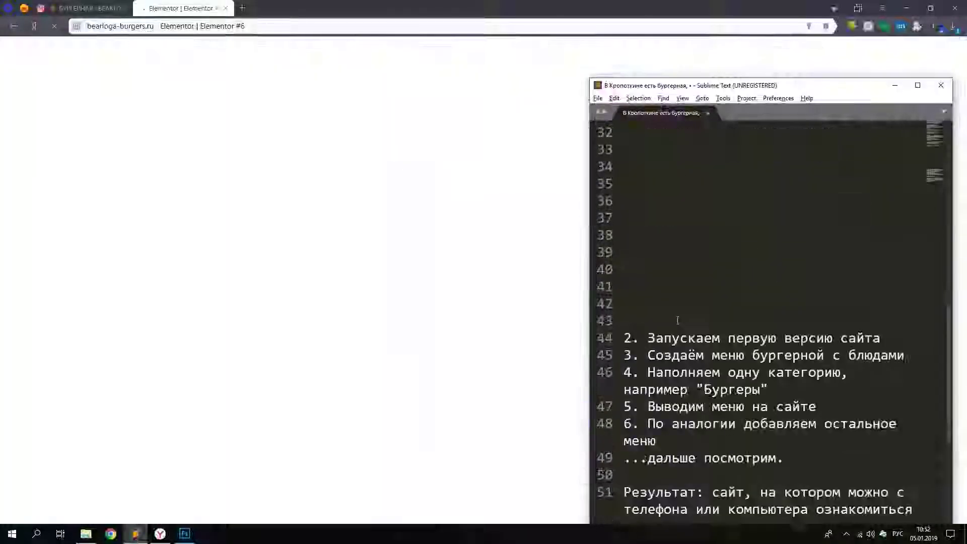
pyautogui.hotkey('ctrl', 'x')
pyautogui.scroll(9, 718, 190)
pyautogui.scroll(-7, 718, 190)
pyautogui.click(718, 176)
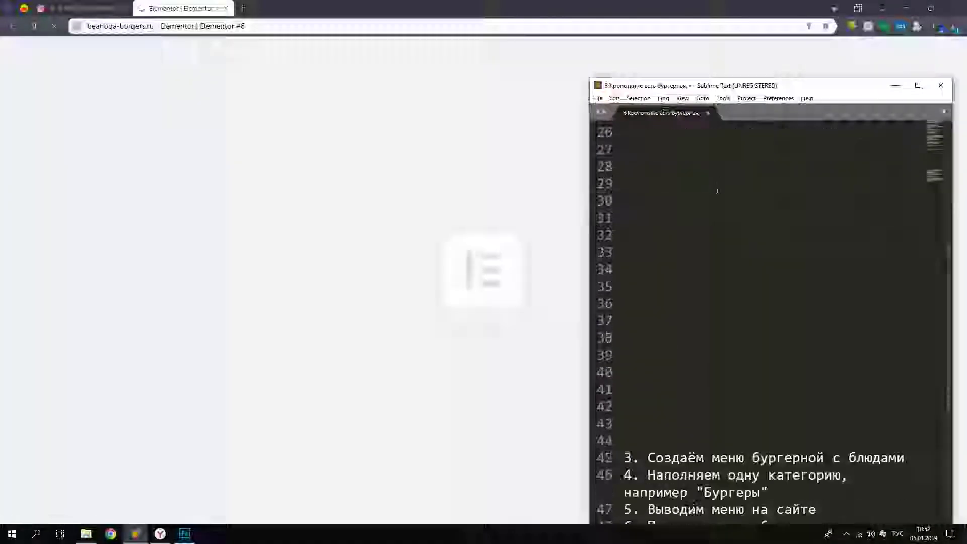
pyautogui.scroll(1, 719, 190)
# Set the new Elementor page's layout to «Холст Elementor» and title the page «Главная»
pyautogui.click(429, 149)
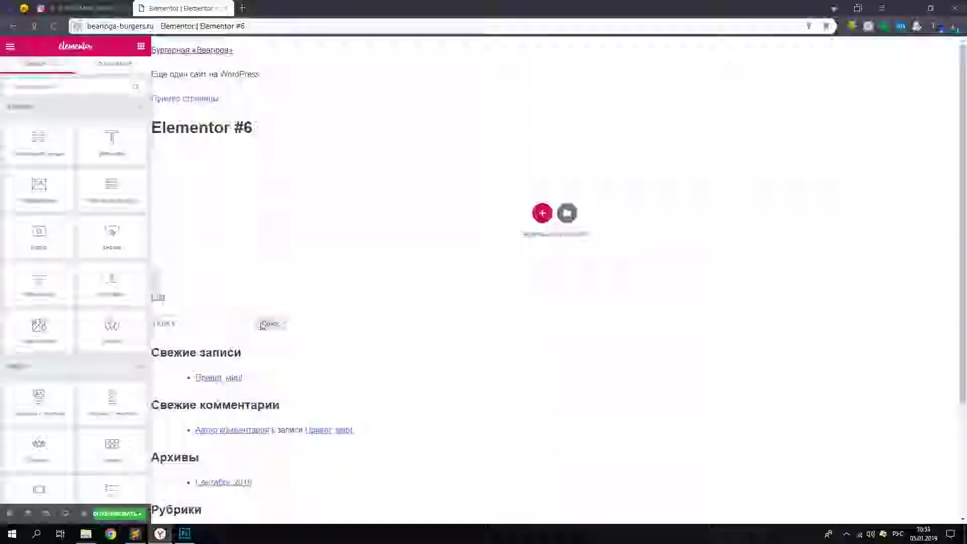
pyautogui.click(9, 513)
pyautogui.click(104, 309)
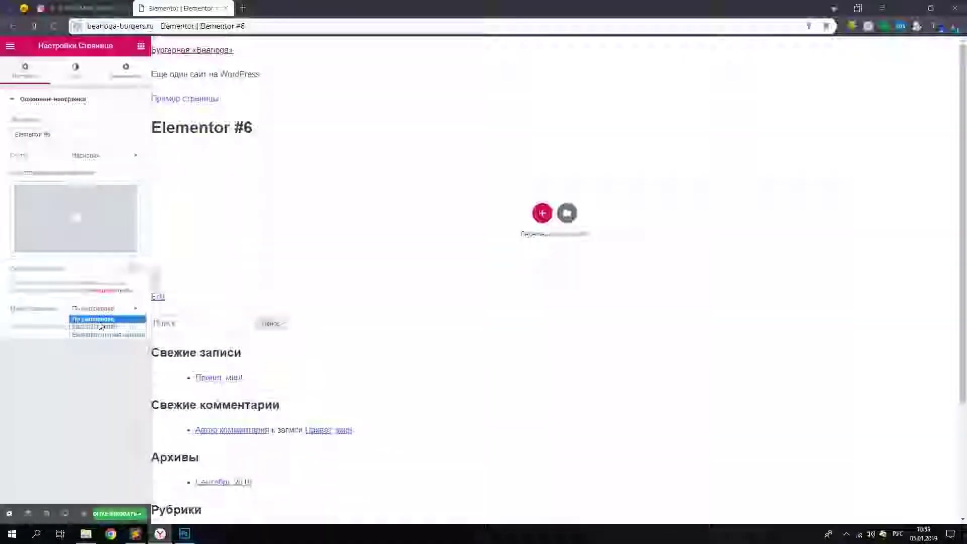
pyautogui.click(96, 327)
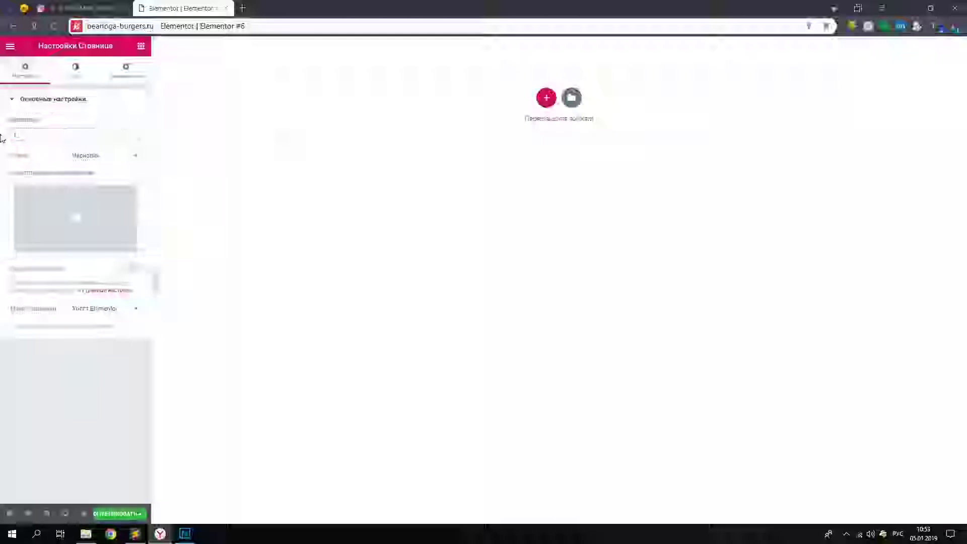
# Add a single-column section to the empty page and place an Image widget in it
pyautogui.click(546, 97)
pyautogui.click(421, 130)
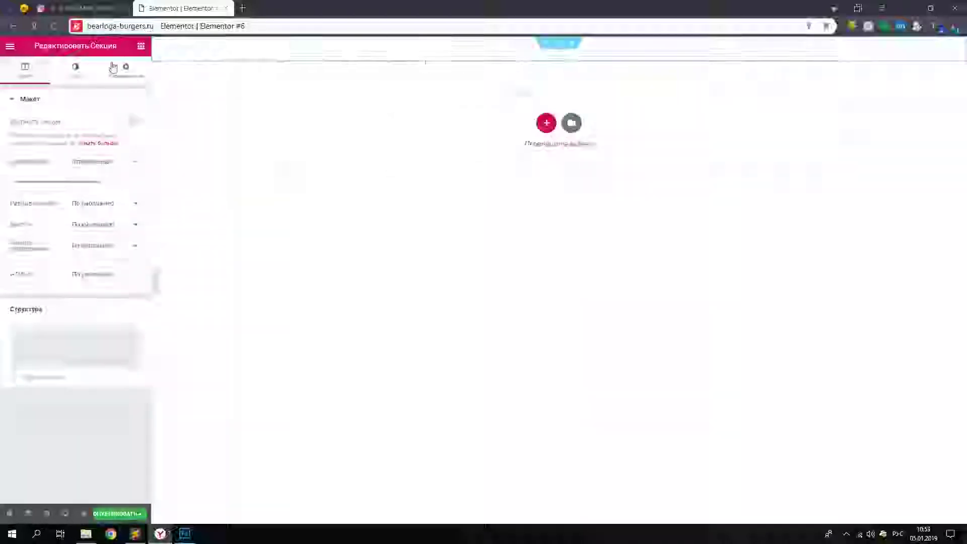
pyautogui.click(140, 46)
pyautogui.moveTo(44, 188); pyautogui.dragTo(526, 60)
# Upload 19072018.jpg from the «Бургерная Bearloga» folder and insert it into the Image widget
pyautogui.click(76, 164)
pyautogui.click(462, 259)
pyautogui.click(302, 93)
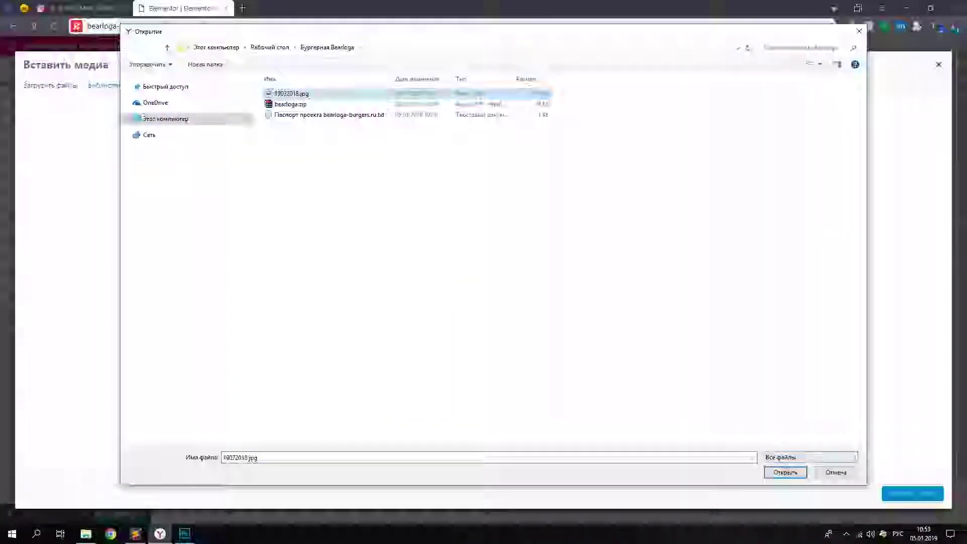
pyautogui.click(785, 471)
pyautogui.click(922, 493)
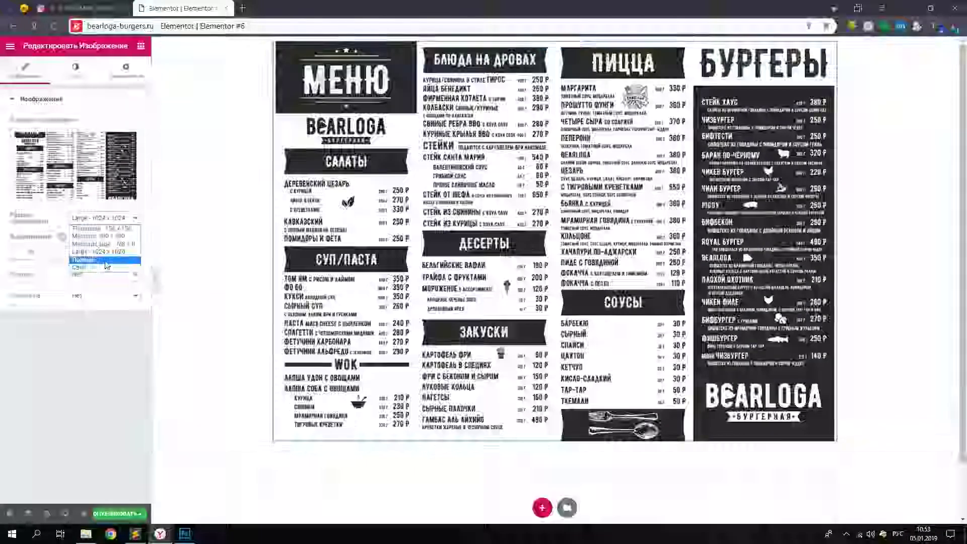
# Set the menu image to its full size and the section's content width to «Во всю ширину», leaving section stretching off
pyautogui.click(126, 68)
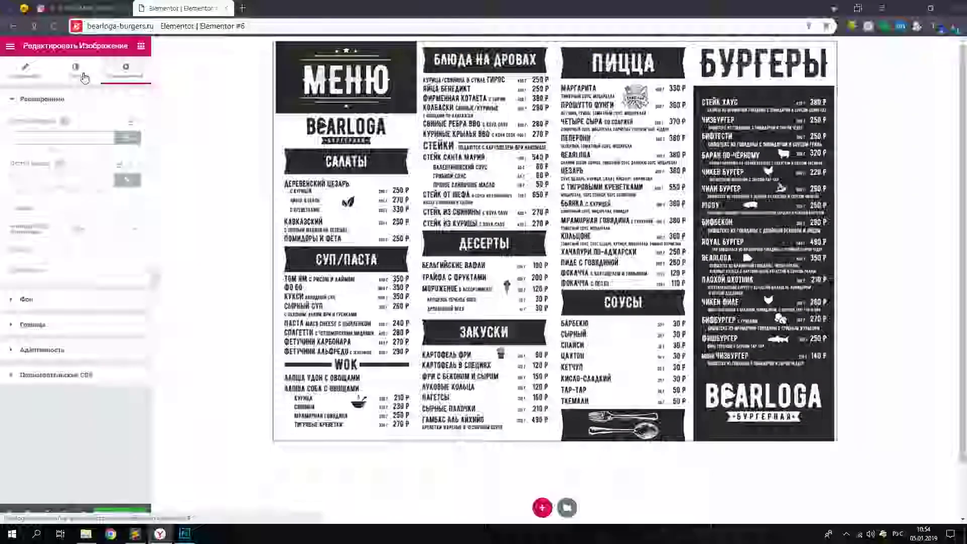
pyautogui.click(26, 70)
pyautogui.click(555, 43)
pyautogui.click(126, 124)
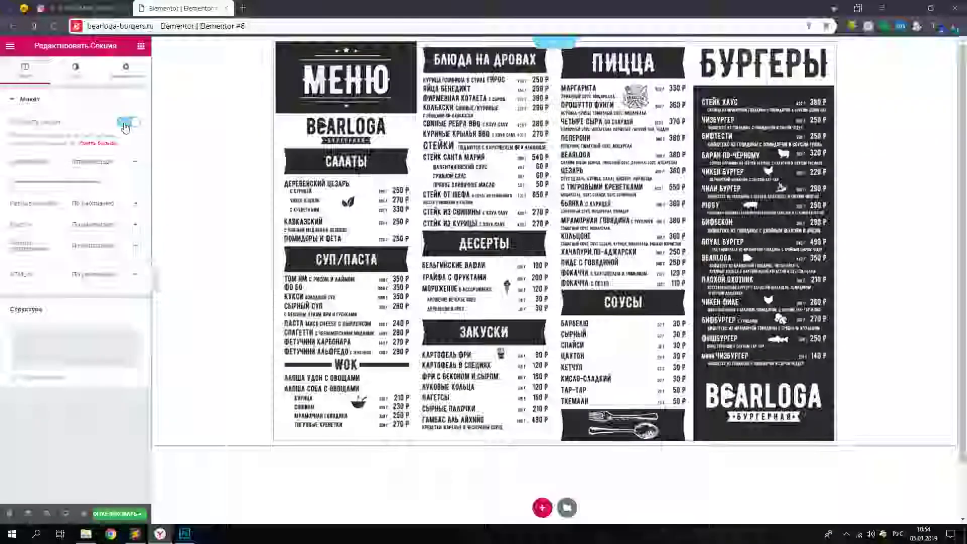
pyautogui.click(103, 162)
pyautogui.click(96, 182)
pyautogui.click(133, 124)
# Publish the page, check it in a new browser tab and return to the Elementor editor
pyautogui.click(118, 514)
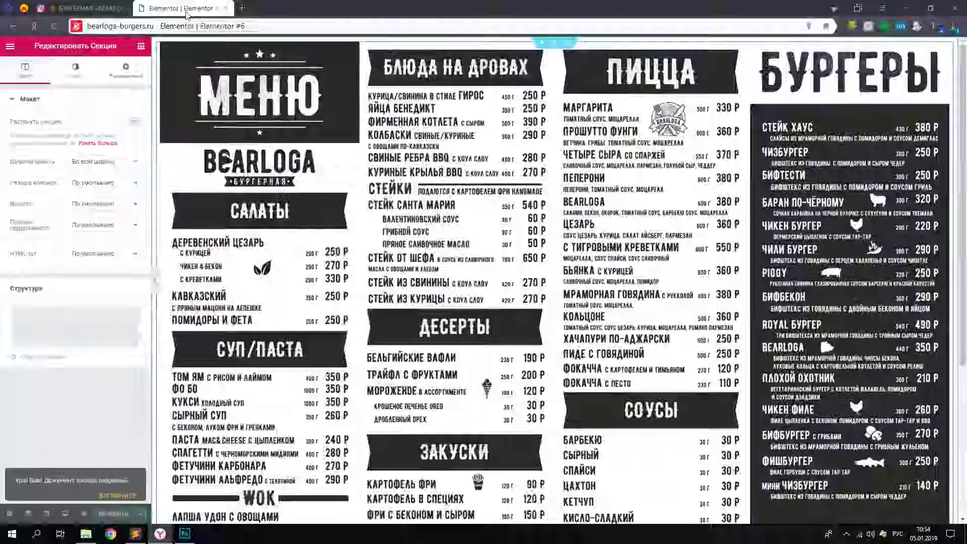
pyautogui.click(242, 8)
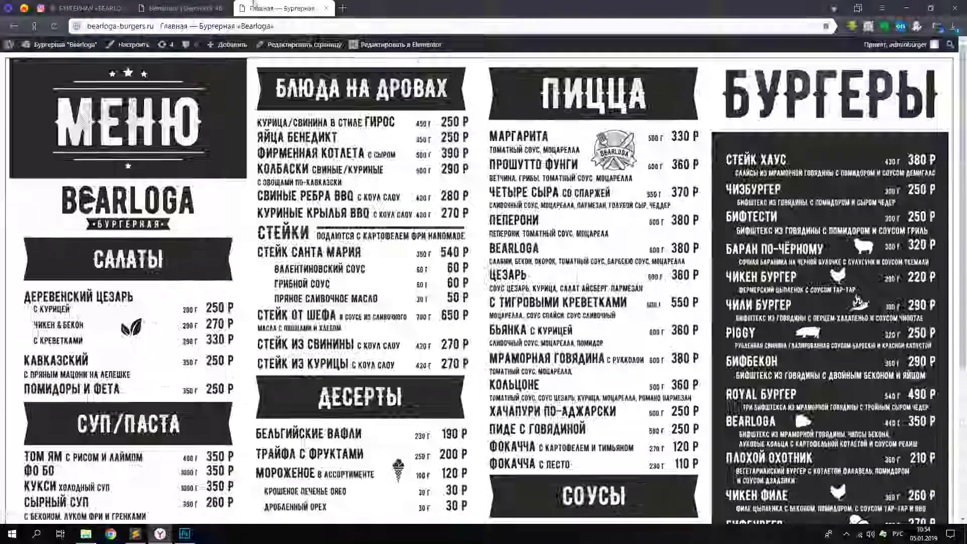
pyautogui.click(214, 9)
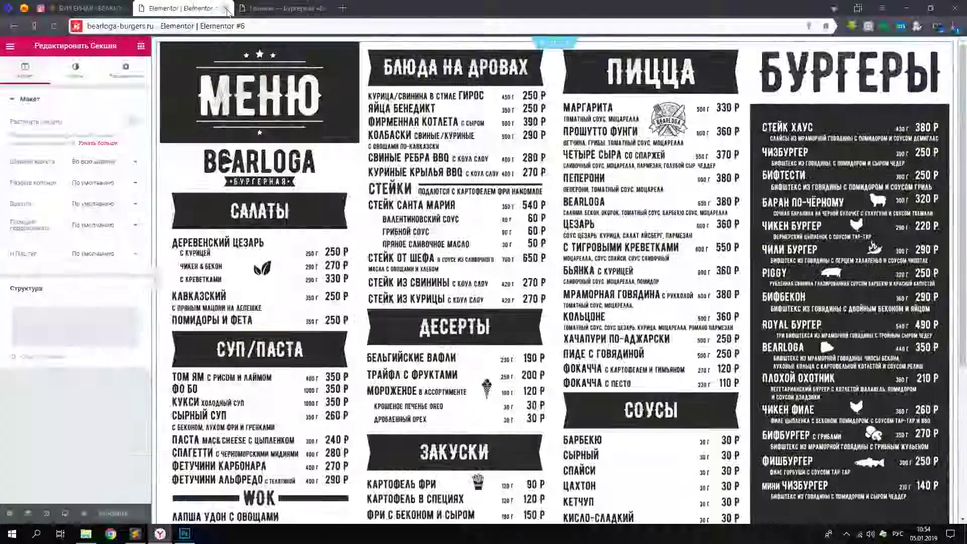
# Exit the Elementor editor to the WordPress dashboard and close the page's preview tab
pyautogui.click(10, 46)
pyautogui.click(76, 309)
pyautogui.click(327, 8)
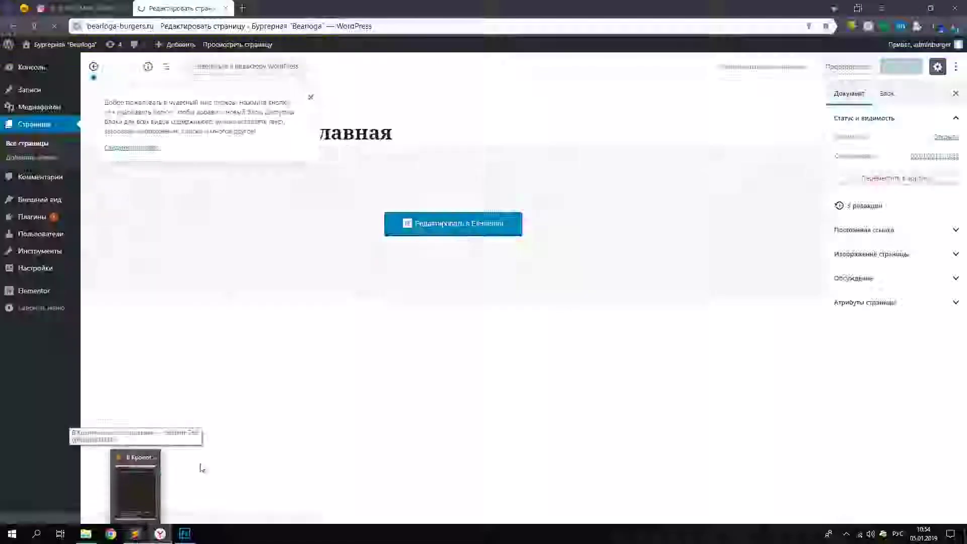
# Open the site's general settings and add «Добавим одну страницу с меню» beneath item 2 of the Sublime Text plan
pyautogui.click(99, 272)
pyautogui.hotkey('alt', 'Tab')
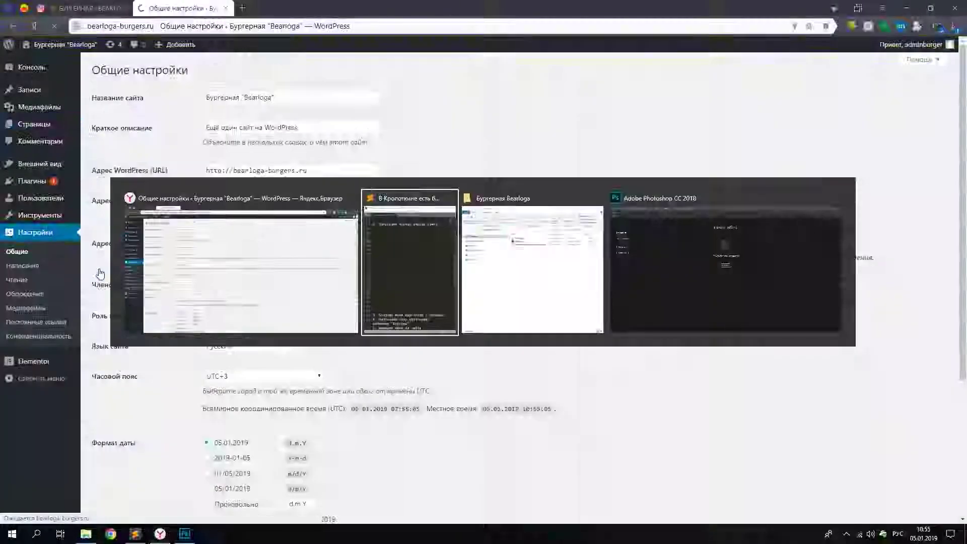
pyautogui.write('Добавим одну страницу с меню')
pyautogui.press('Return')
# Clear the site's tagline in the general settings and save the changes
pyautogui.tripleClick(336, 129)
pyautogui.press('BackSpace')
pyautogui.scroll(-4, 480, 301)
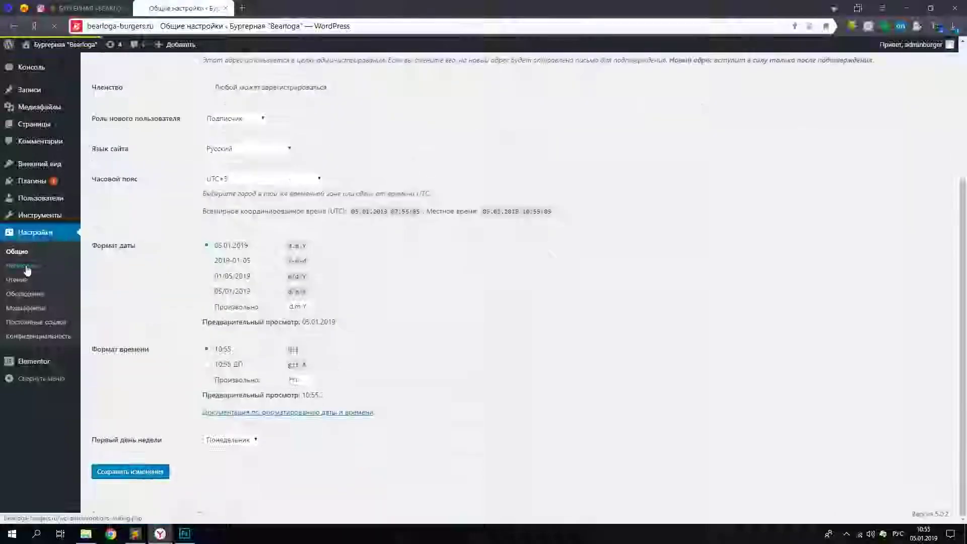
pyautogui.click(129, 471)
# Add the line «В настройках установим эту страницу главной» to the Sublime Text plan and return to the browser
pyautogui.click(134, 534)
pyautogui.write('В настройках установим эту станицу главной')
pyautogui.hotkey('alt', 'Tab')
# Set the static page «Главная» as the site's home page in the reading settings and save
pyautogui.click(23, 266)
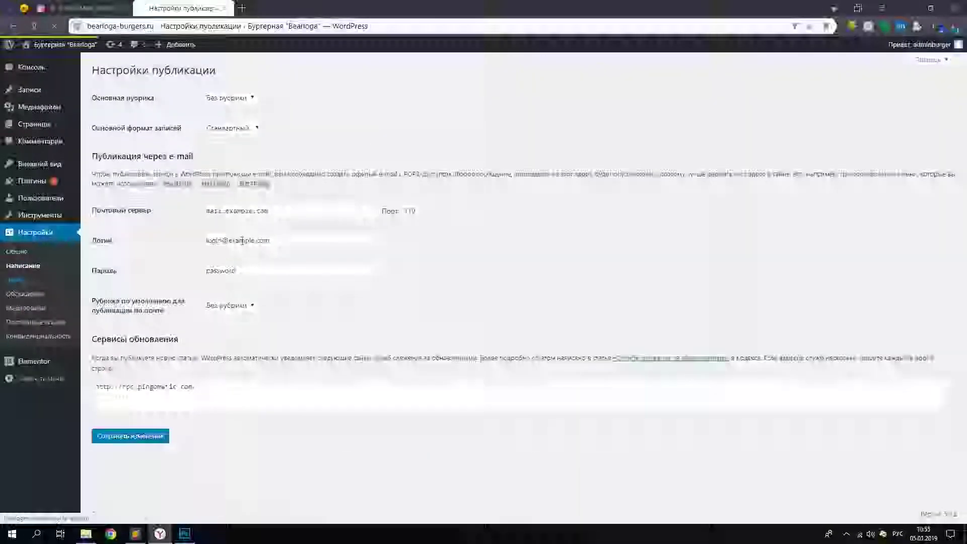
pyautogui.click(204, 116)
pyautogui.click(309, 140)
pyautogui.click(306, 160)
pyautogui.click(150, 374)
# Open the site's front page and look through the displayed menu
pyautogui.moveTo(56, 44)
pyautogui.click(48, 62)
pyautogui.scroll(-5, 160, 410)
pyautogui.scroll(5, 478, 123)
# Add «Теперь при переходе на сайт bearloga-burgers.ru посетители будут сразу видеть меню.» to the Sublime Text plan, copying the domain from its earlier line
pyautogui.hotkey('alt', 'Tab')
pyautogui.press('Return')
pyautogui.write('Теперь при переходе на сайт')
pyautogui.scroll(6, 820, 249)
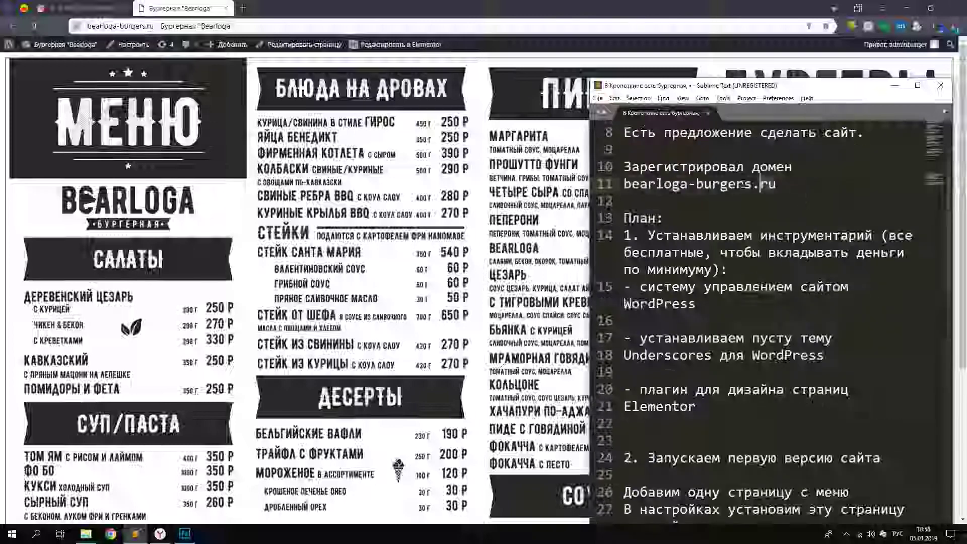
pyautogui.moveTo(792, 187); pyautogui.dragTo(624, 187)
pyautogui.scroll(-6, 792, 186)
pyautogui.click(856, 252)
pyautogui.hotkey('ctrl', 'v')
pyautogui.write('gjc')
pyautogui.press('BackSpace')
pyautogui.press('BackSpace')
pyautogui.press('BackSpace')
pyautogui.hotkey('alt', 'shift')
pyautogui.write('посетители будут сразу видеть меню.')
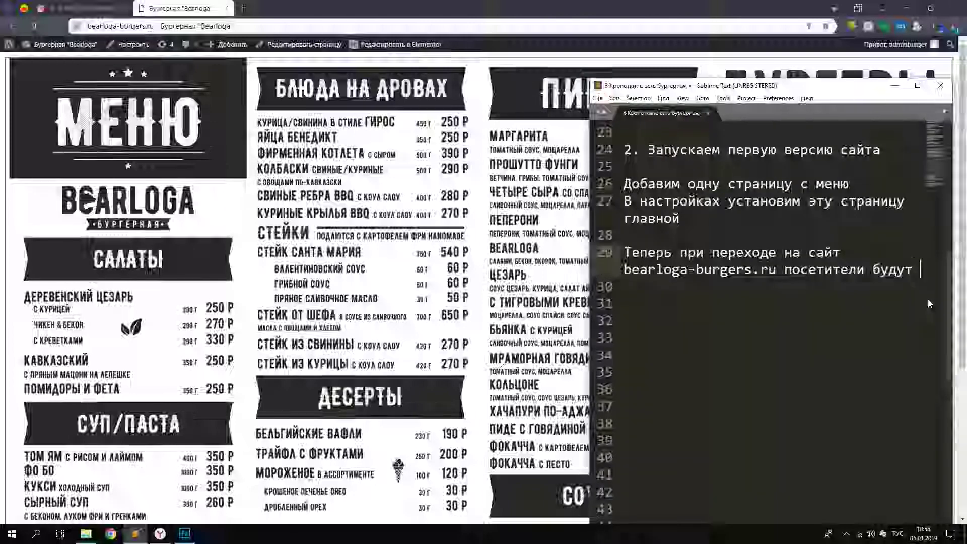
# Start a new plan paragraph with «На время разработки сайта пускай будет так. Сайт должен работать и во время разработки.»
pyautogui.press('Return')
pyautogui.press('Return')
pyautogui.write('На время разработки сайта ')
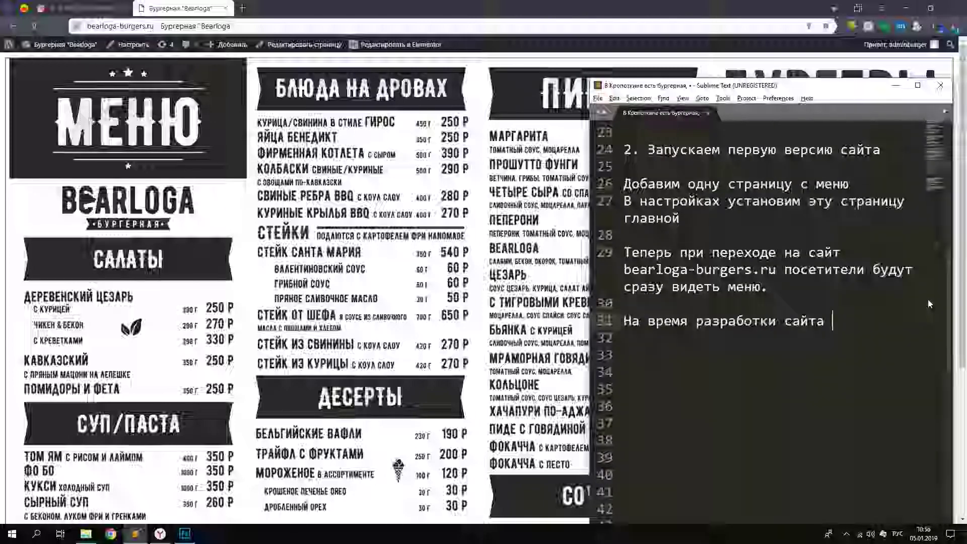
pyautogui.write('пускай будет так. Сайт должен работать и')
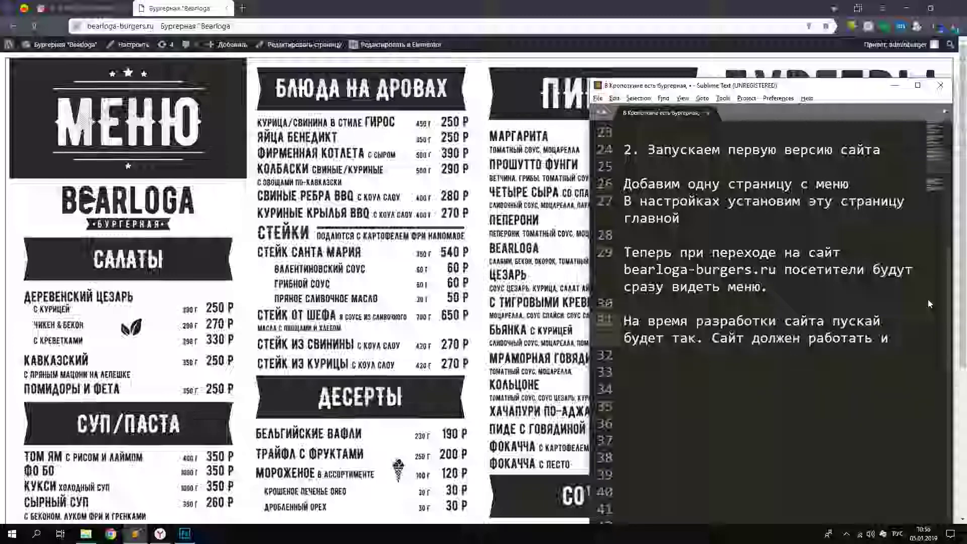
pyautogui.write(' во время разработки. Поэтому хорошим тоном при')
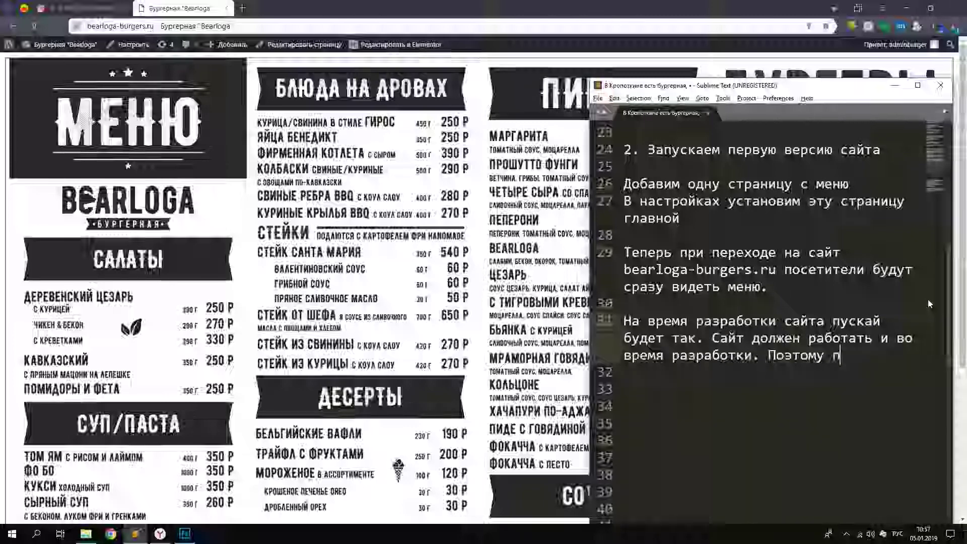
# Complete the paragraph with «Поэтому хорошим тоном принято ставить либо “заглушку” либо минимально-полезный продукт. В нашем случае - меню.»
pyautogui.write('нято ставить либо "заглушка')
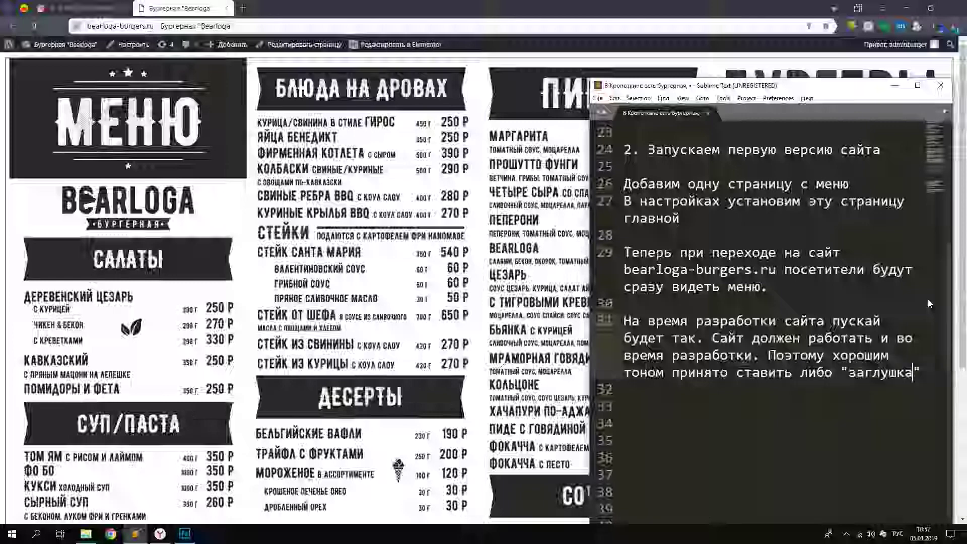
pyautogui.press('BackSpace')
pyautogui.write('у" либо минимально-по')
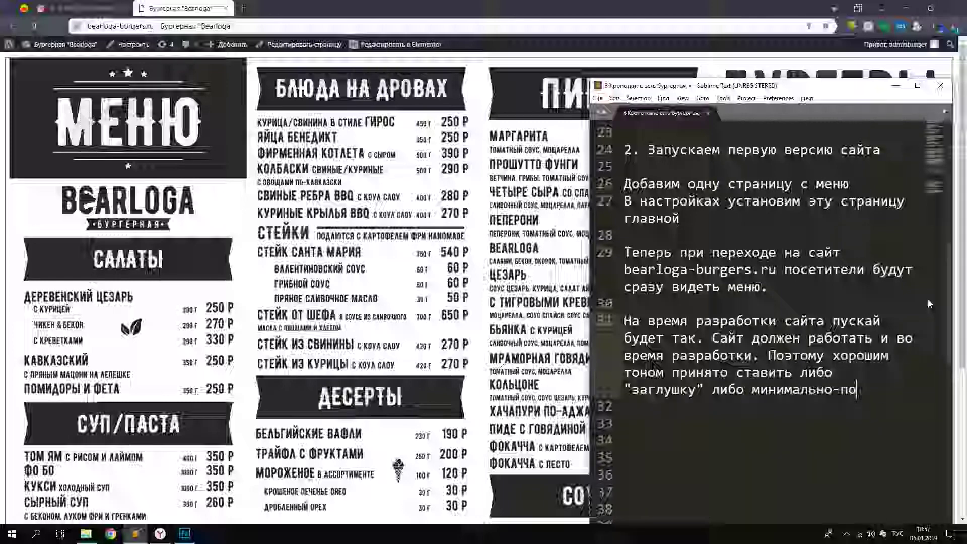
pyautogui.write('лезный продукт. В нашем случае - меню.')
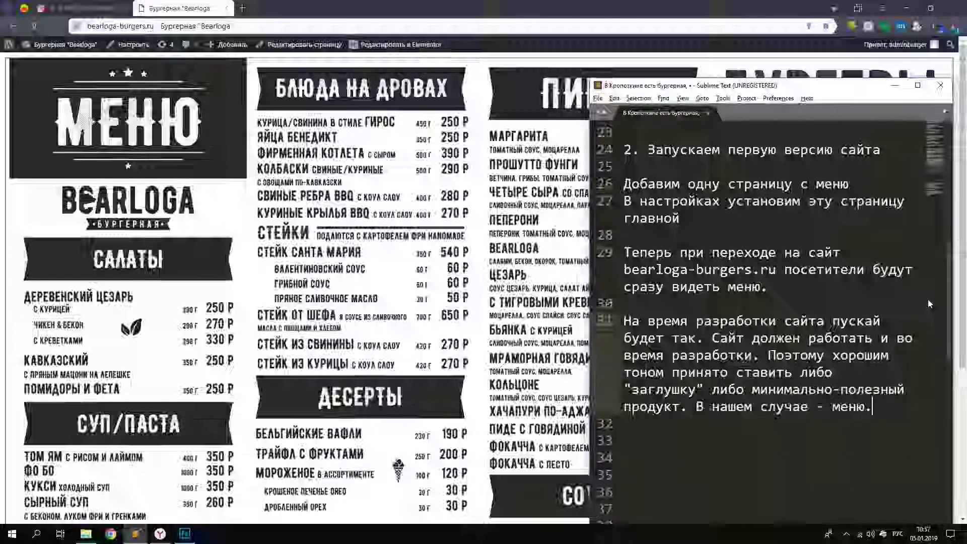
# Add the line «Поехали дальше.» and move the item «3. Создаём меню бургерной с блюдами» up beneath it
pyautogui.press('Return')
pyautogui.press('Return')
pyautogui.write('Поехали дальше.')
pyautogui.scroll(-7, 922, 307)
pyautogui.click(905, 250)
pyautogui.press('Return')
pyautogui.moveTo(905, 250); pyautogui.dragTo(624, 250)
pyautogui.hotkey('ctrl', 'x')
pyautogui.scroll(2, 633, 250)
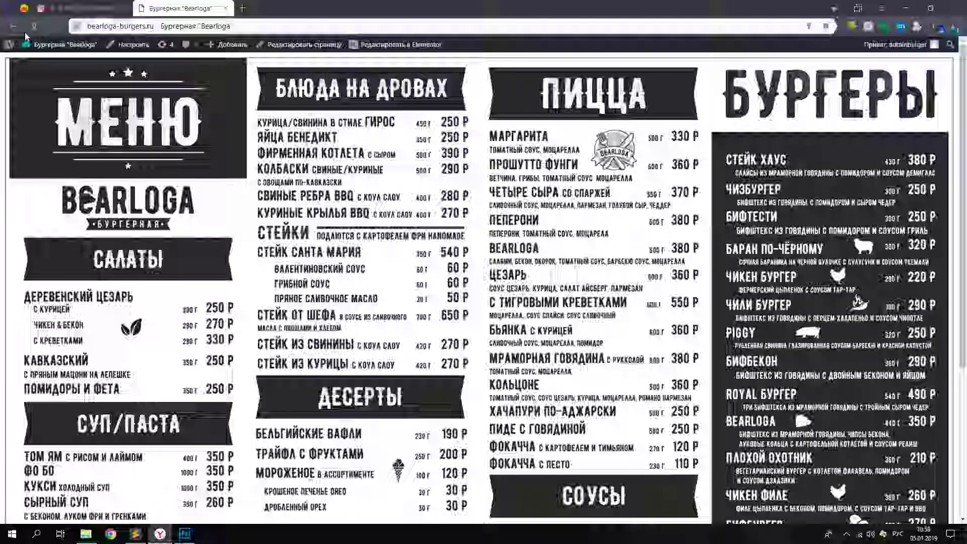
# Open the WordPress dashboard and move «Новости и мероприятия WordPress» to the third column and «На виду» to the top of the first
pyautogui.moveTo(33, 44)
pyautogui.click(37, 66)
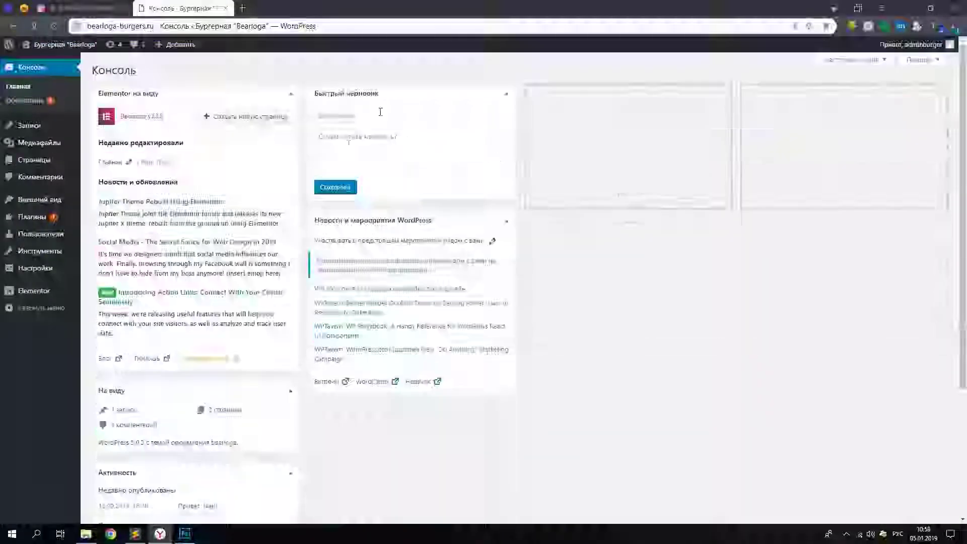
pyautogui.moveTo(380, 222); pyautogui.dragTo(589, 94)
pyautogui.moveTo(162, 390); pyautogui.dragTo(156, 94)
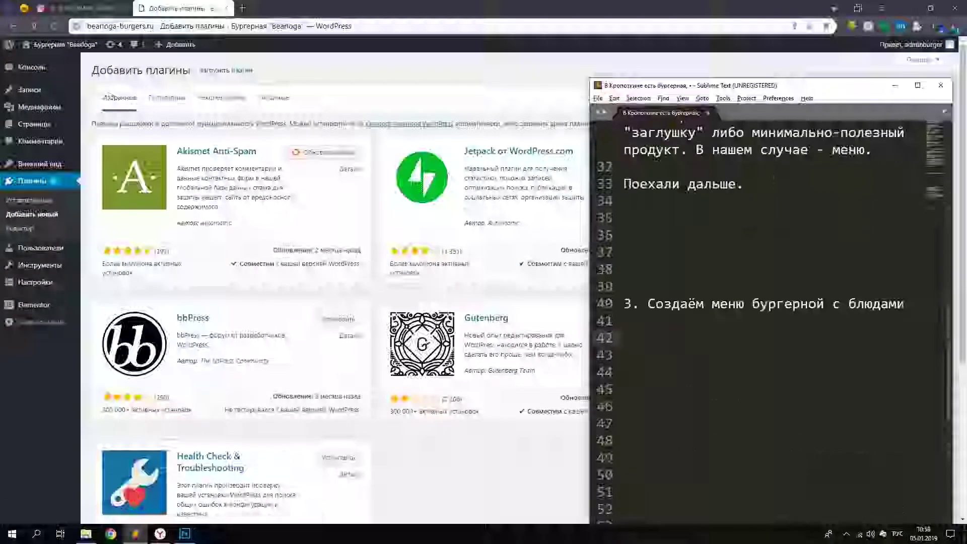
# Add the plan item «2.2. Установим плагин транскрипции, чтобы адреса страниц были на латинице.» in Sublime Text
pyautogui.click(758, 220)
pyautogui.write('Добавовим плагин')
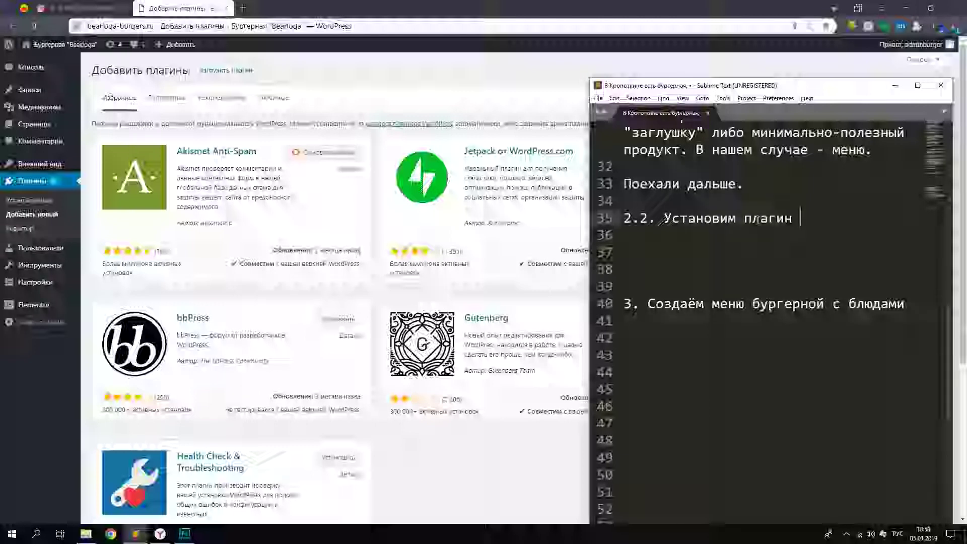
pyautogui.write(' транскрипции, чтобы адреса ')
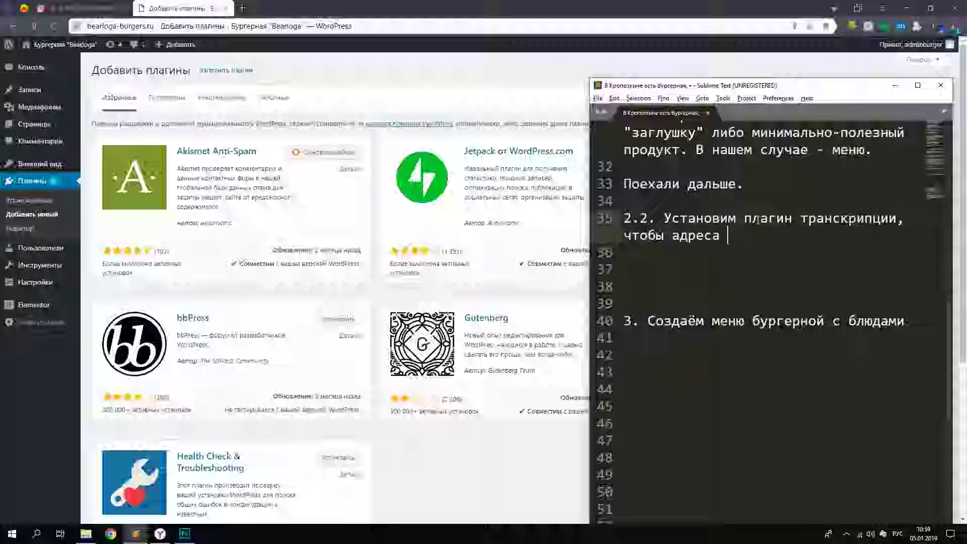
pyautogui.write('страниц были на латиница.')
# Check the slugs of «Главная» and «Политика конфиденциальности» in their quick-edit properties in the WordPress page list, discarding any changes
pyautogui.click(34, 124)
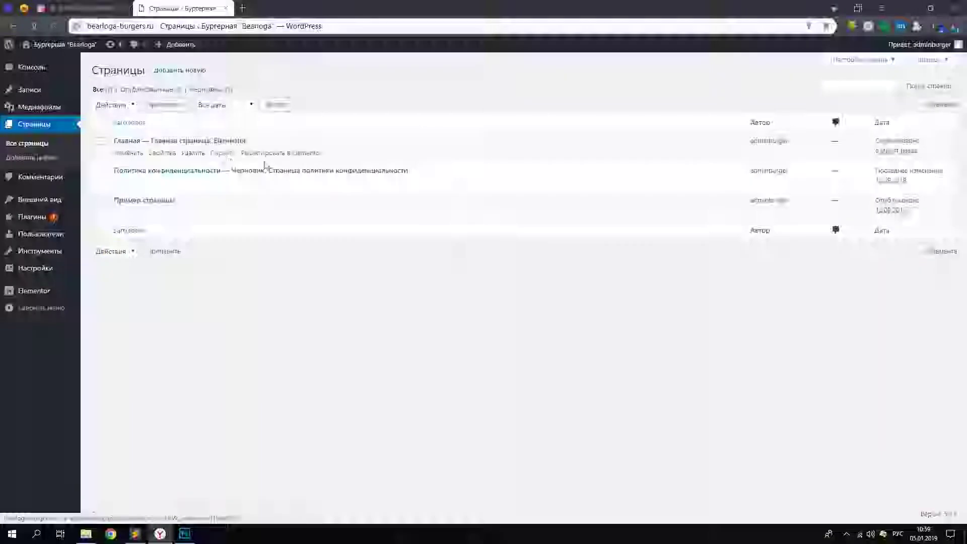
pyautogui.click(174, 151)
pyautogui.click(117, 247)
pyautogui.click(164, 181)
pyautogui.click(118, 274)
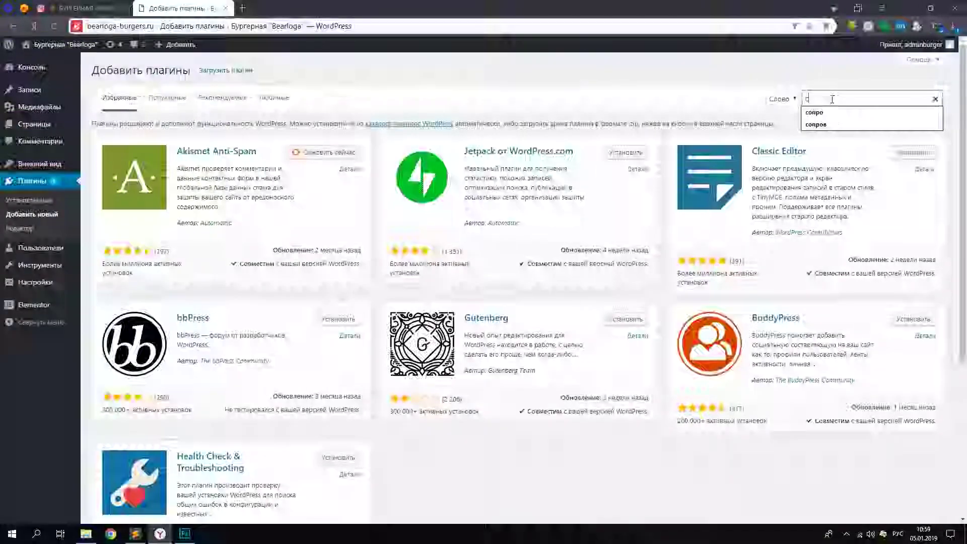
# Search the plugin directory for «cyr to lat», then install and activate Cyr to Lat enhanced
pyautogui.press('BackSpace')
pyautogui.hotkey('alt', 'shift')
pyautogui.write('cyr to lat')
pyautogui.press('Down')
pyautogui.press('Return')
pyautogui.scroll(-10, 622, 126)
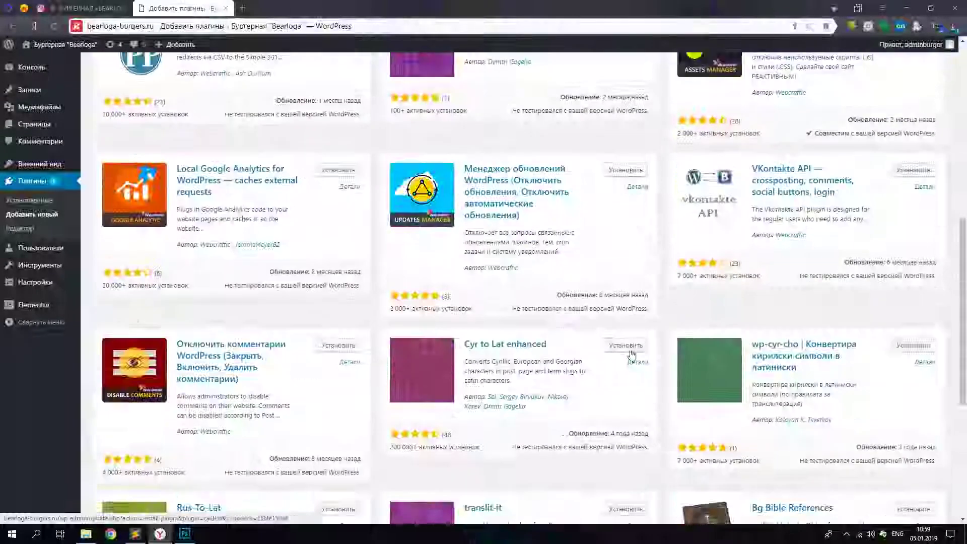
pyautogui.click(624, 94)
pyautogui.click(625, 93)
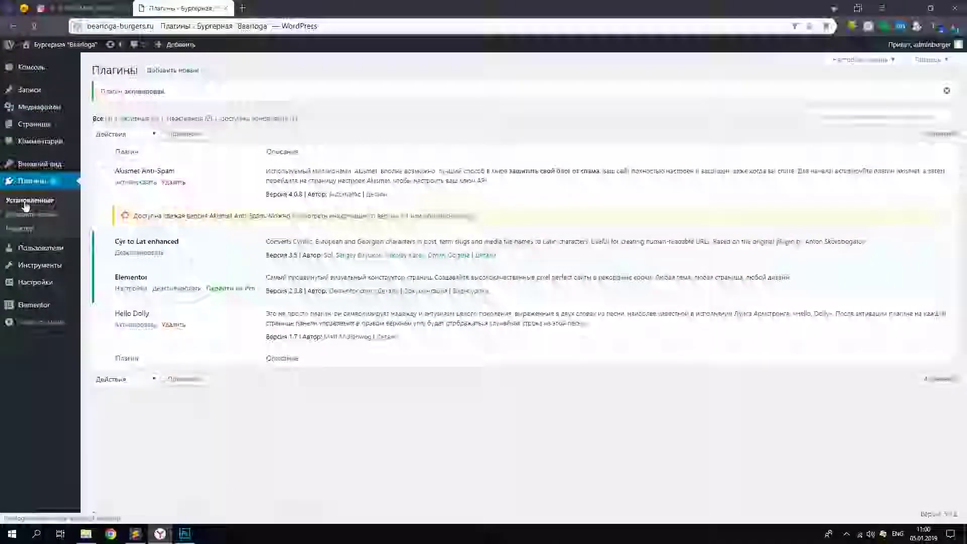
# Check the slug of the «Главная» page in its quick-edit properties and update the page from there
pyautogui.click(134, 533)
pyautogui.moveTo(36, 124)
pyautogui.click(136, 125)
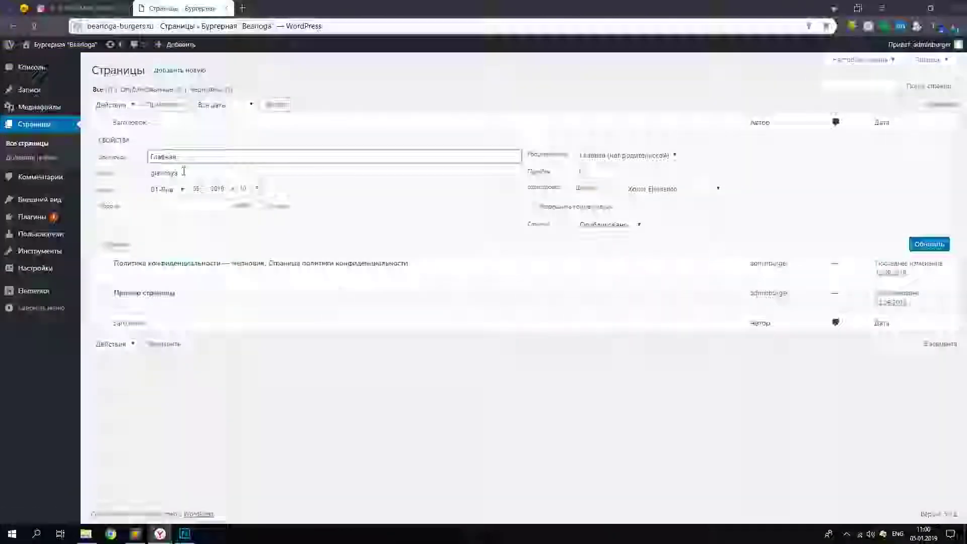
pyautogui.click(115, 243)
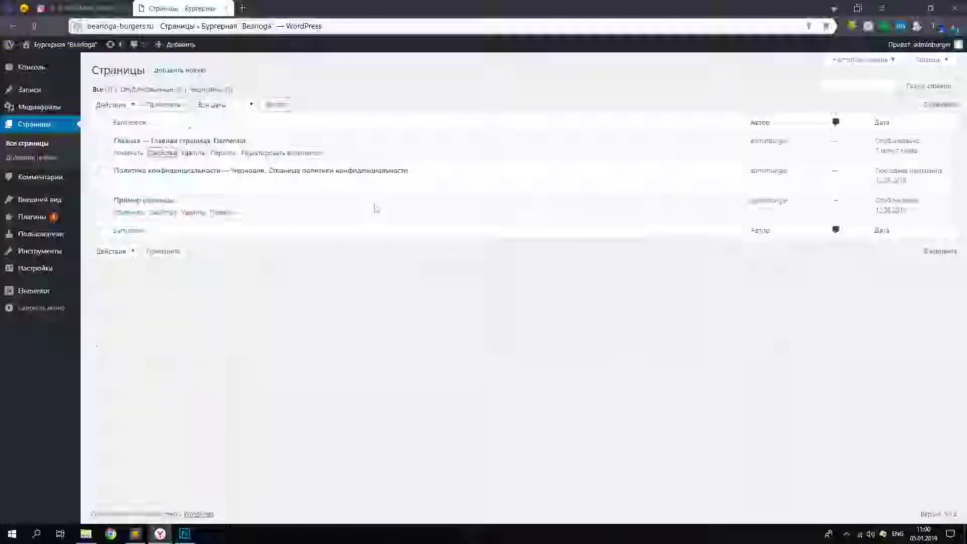
pyautogui.click(164, 153)
pyautogui.moveTo(166, 172); pyautogui.dragTo(113, 180)
pyautogui.click(929, 243)
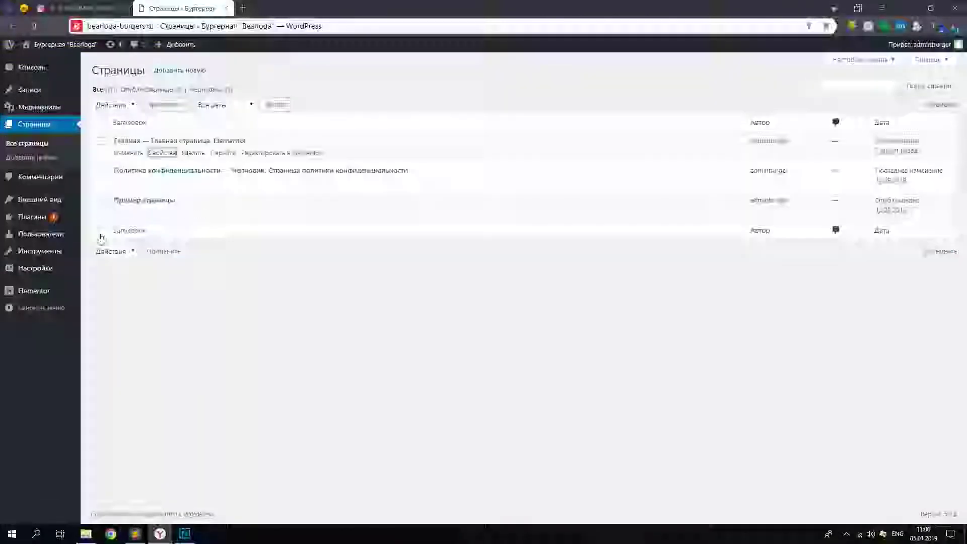
# Begin the text under plan item 3 in Sublime Text with «Для этого используем плагин»
pyautogui.click(135, 534)
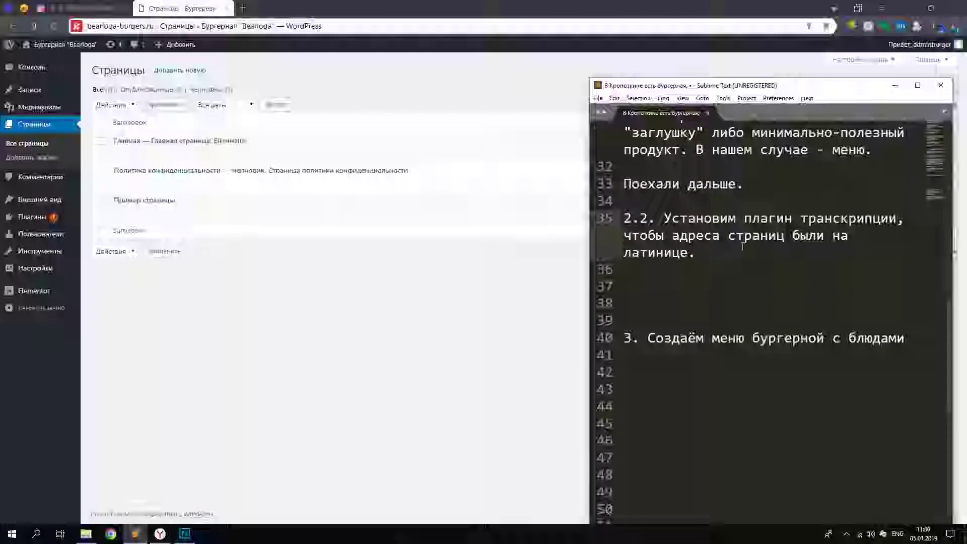
pyautogui.scroll(-3, 743, 247)
pyautogui.click(727, 216)
pyautogui.write('Lkz')
pyautogui.press('BackSpace')
pyautogui.press('BackSpace')
pyautogui.press('BackSpace')
pyautogui.press('BackSpace')
pyautogui.hotkey('alt', 'shift')
pyautogui.write('Для')
pyautogui.press('Return')
pyautogui.press('Return')
pyautogui.press('Return')
pyautogui.press('Return')
pyautogui.press('Return')
pyautogui.press('Return')
pyautogui.press('Return')
pyautogui.press('Return')
pyautogui.press('Return')
pyautogui.press('Return')
pyautogui.press('Return')
pyautogui.click(691, 211)
pyautogui.write('этого ')
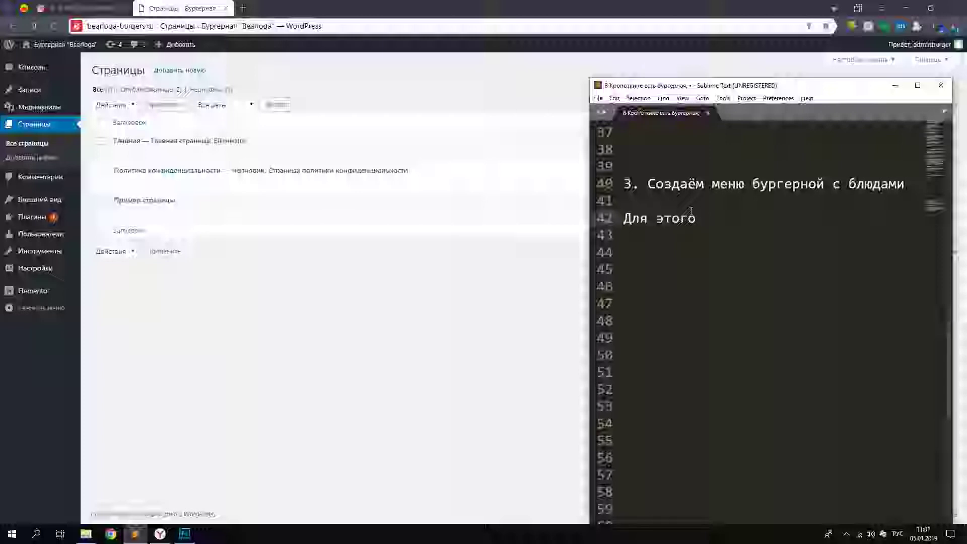
pyautogui.write(' используем плагин')
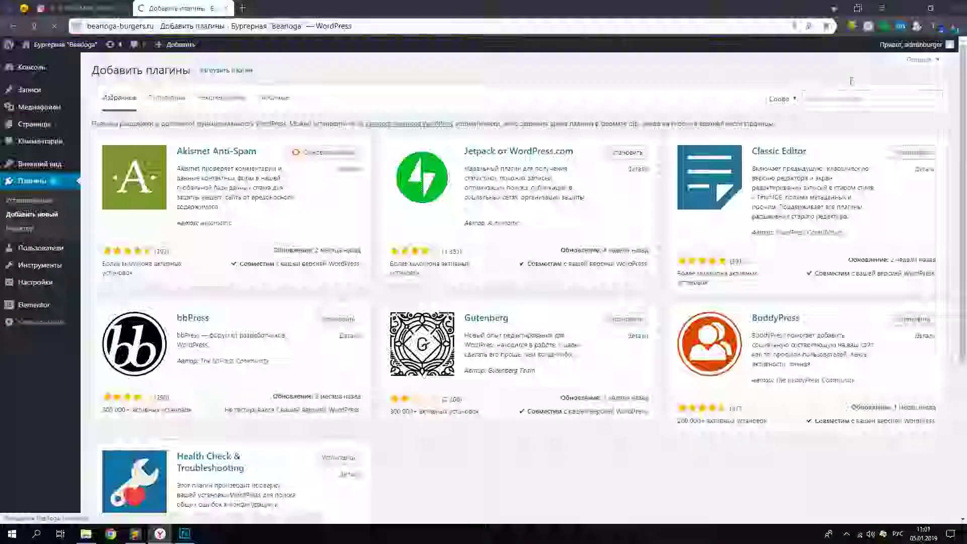
# Search the WordPress plugin directory for «pods» and install Pods — Custom Content Types and Fields
pyautogui.click(856, 99)
pyautogui.hotkey('alt', 'shift')
pyautogui.write('pods')
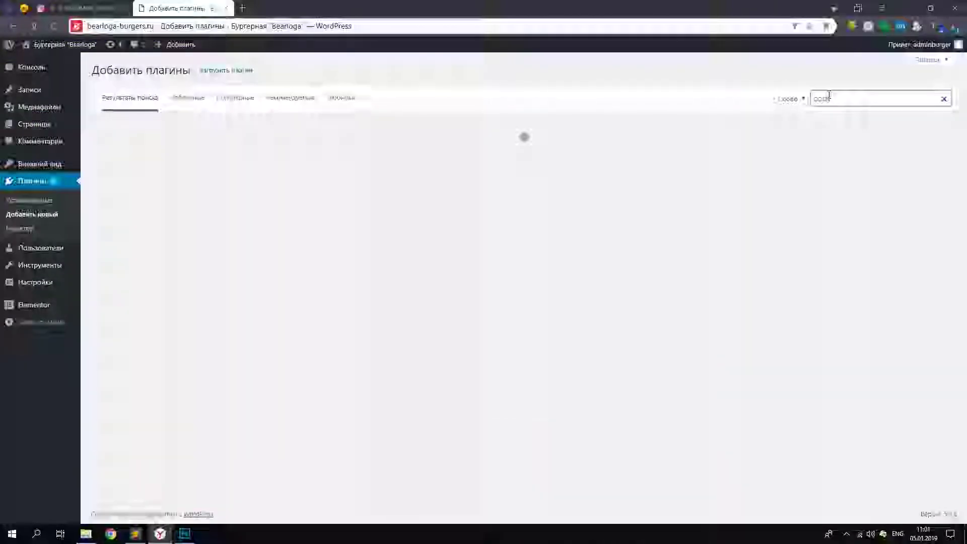
pyautogui.click(341, 154)
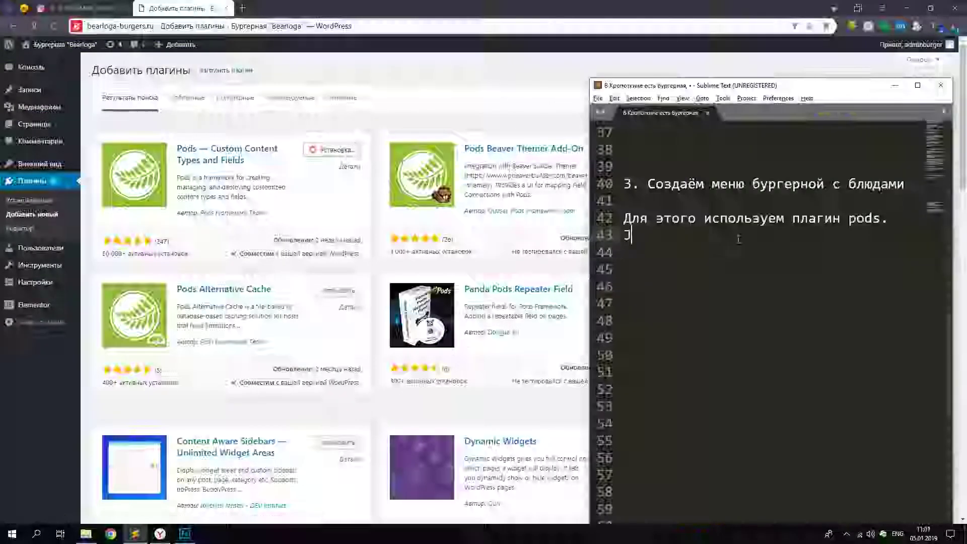
# Add the line «Он позволяет создавать собственные типы записей.» to the plan and activate the Pods plugin in WordPress
pyautogui.write('Он по')
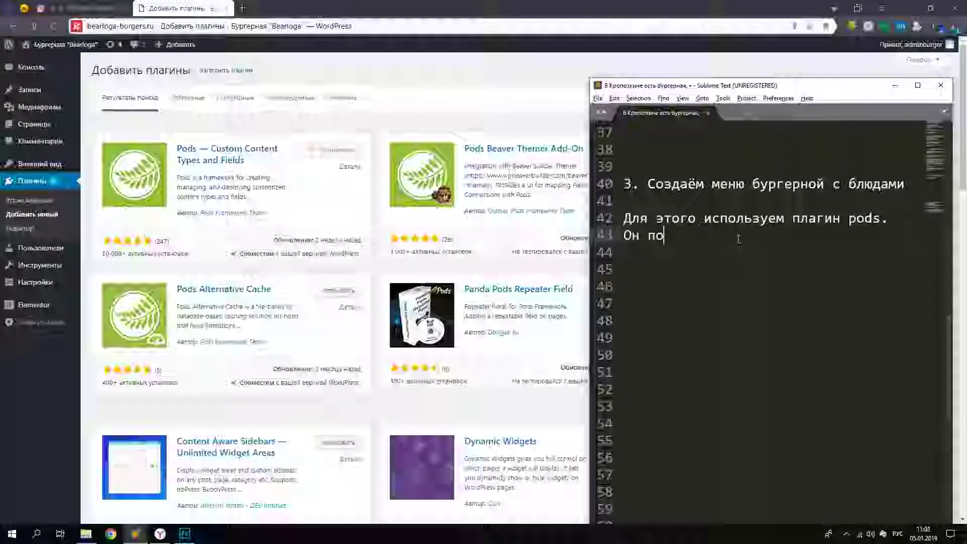
pyautogui.write('зволяет создавать собственные типы записей.')
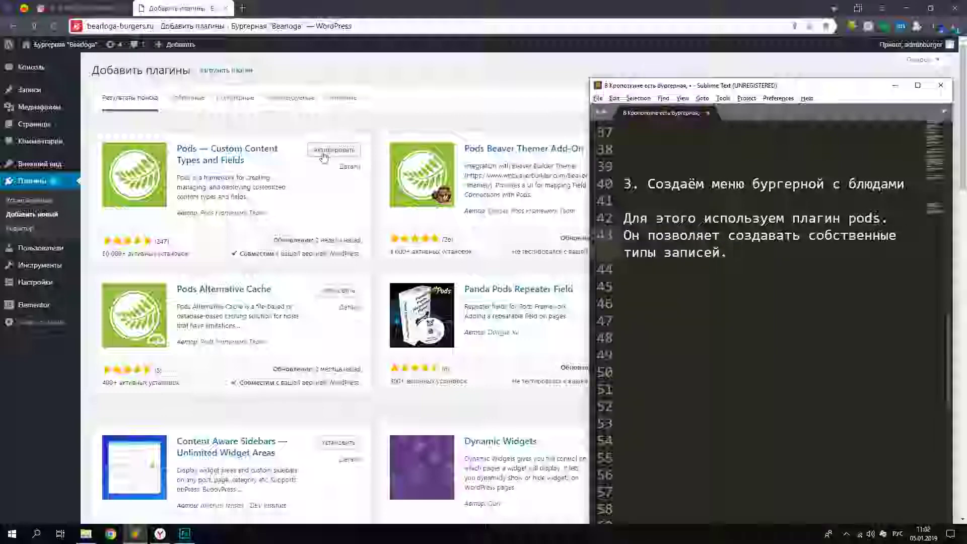
pyautogui.click(322, 151)
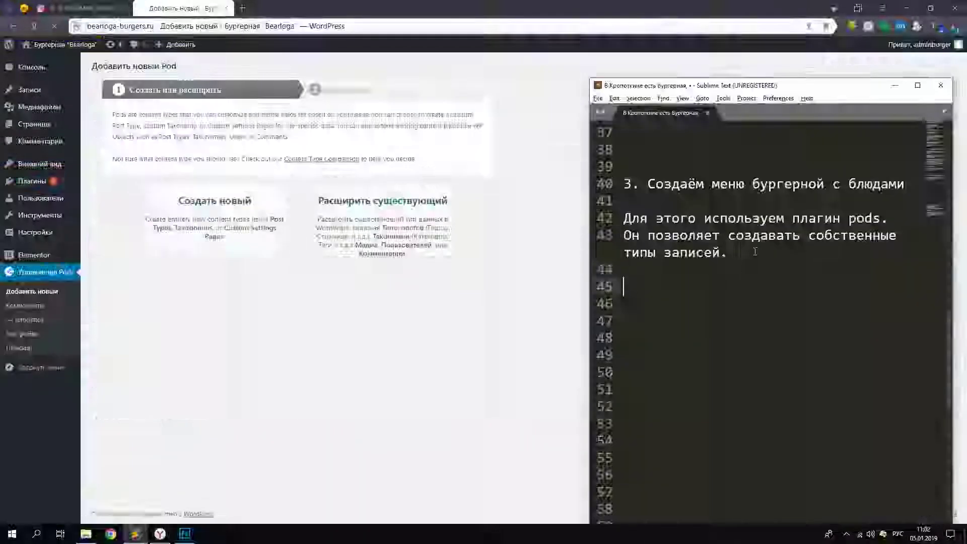
# Add the line «Добавляем новый тип записей: Блюда» to the plan in Sublime Text
pyautogui.write('Добавляем новый тип зап')
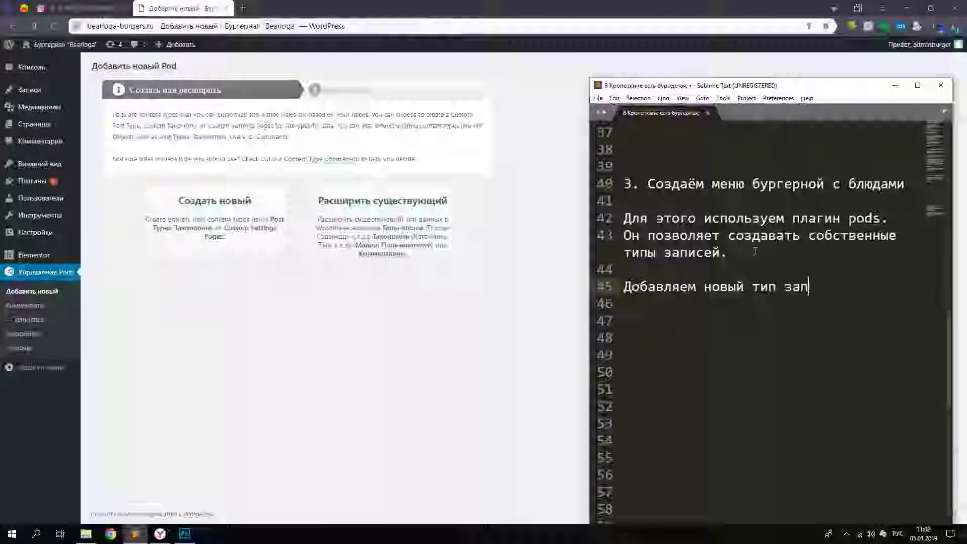
pyautogui.write('исей: Меню')
pyautogui.press('Return')
pyautogui.write('юда')
pyautogui.press('Return')
pyautogui.press('Return')
# Write the note «(Слово "Меню" не будем использовать, чтобы не путать с меню навигации на сайте.)» below the new content type line
pyautogui.write('(Меню')
pyautogui.hotkey('ctrl', 'Left')
pyautogui.hotkey('ctrl', 'Left')
pyautogui.hotkey('ctrl', 'Left')
pyautogui.write('Слово "')
pyautogui.hotkey('ctrl', 'Right')
pyautogui.write('"')
pyautogui.press('Delete')
pyautogui.hotkey('ctrl', 'Right')
pyautogui.hotkey('ctrl', 'Right')
pyautogui.press('Right')
pyautogui.write('использщвать, чтобы не пут')
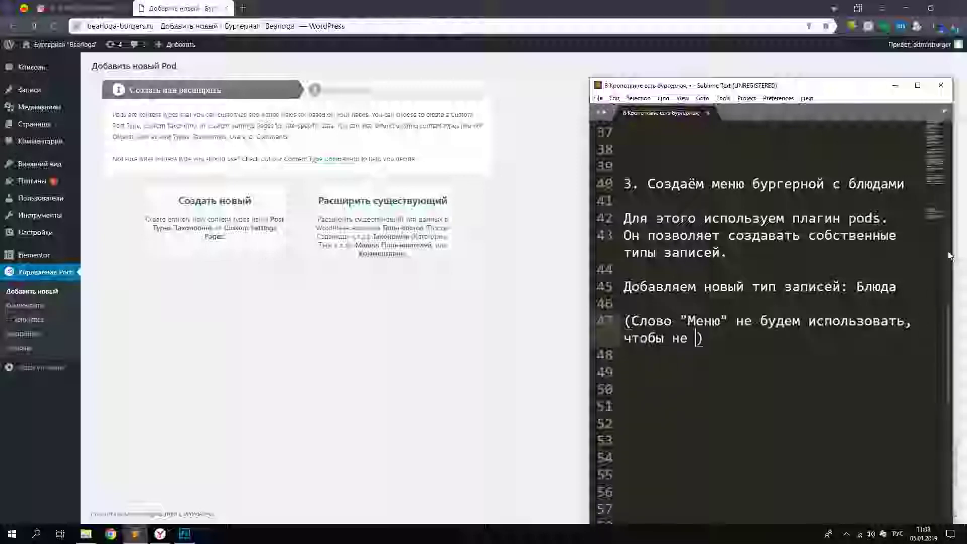
pyautogui.write('ать с меню навига')
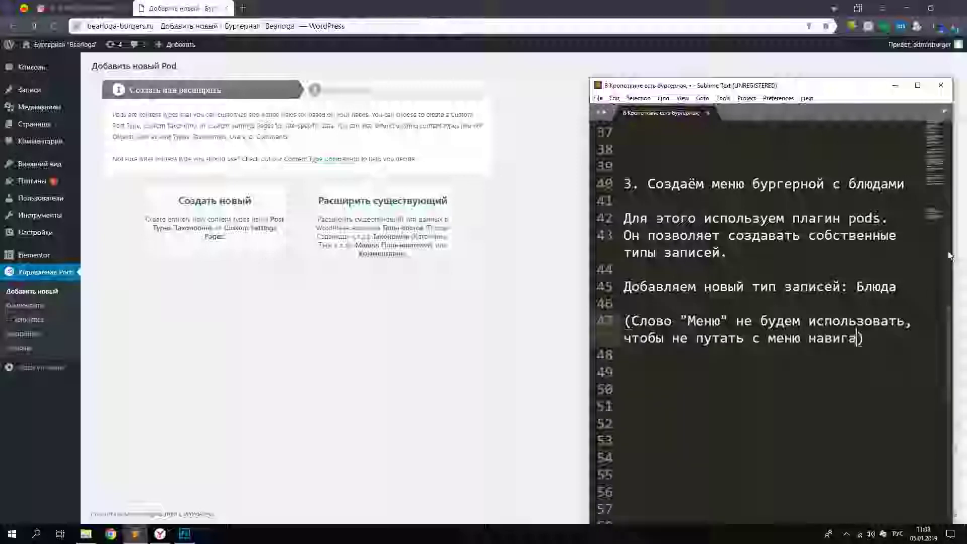
pyautogui.write('ции на сайте.')
pyautogui.press('Up')
pyautogui.press('Up')
pyautogui.press('Up')
pyautogui.press('Up')
pyautogui.press('End')
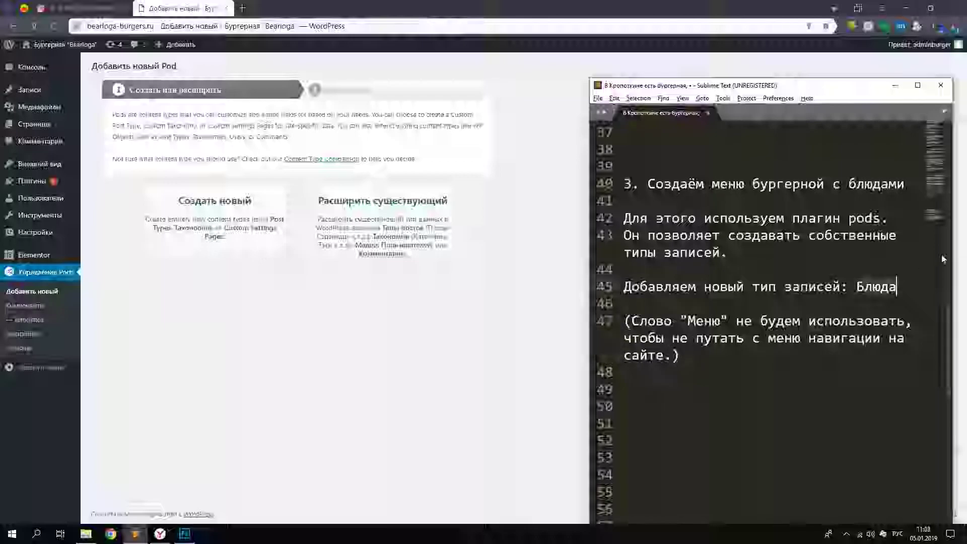
# Start creating a new Pod in WordPress and translate «Блюда» into English in Google Translate
pyautogui.click(238, 197)
pyautogui.click(230, 212)
pyautogui.click(242, 8)
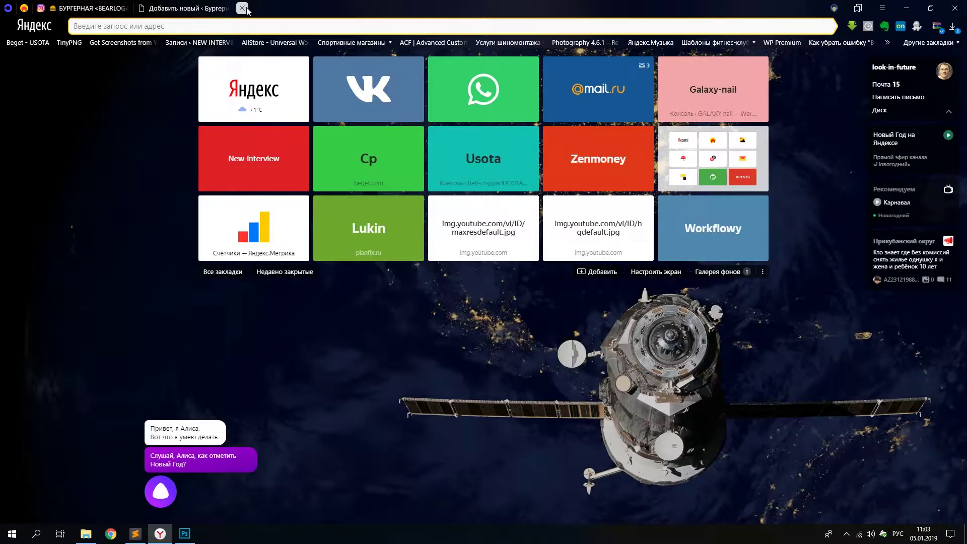
pyautogui.write('translate.google.ru')
pyautogui.press('Return')
pyautogui.write('Блюда')
pyautogui.doubleClick(526, 146)
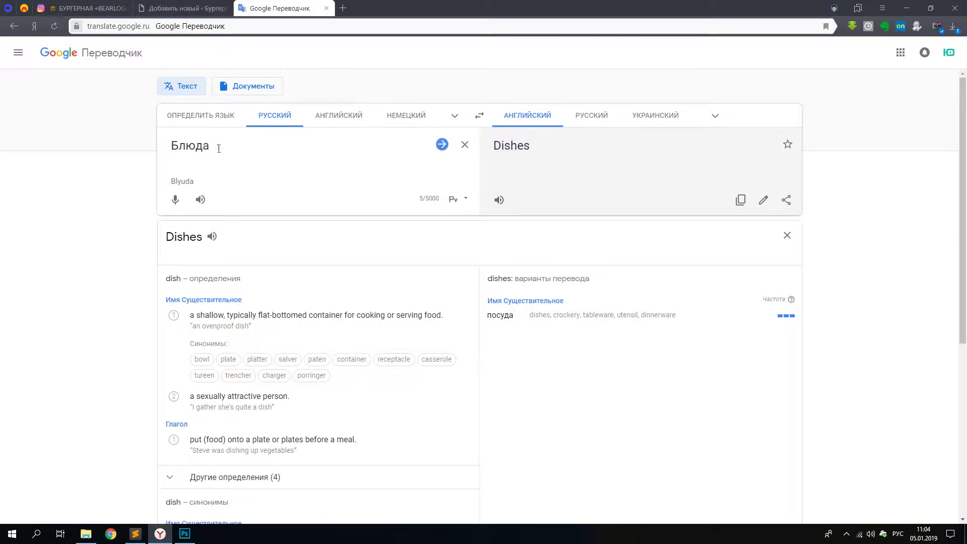
pyautogui.click(464, 144)
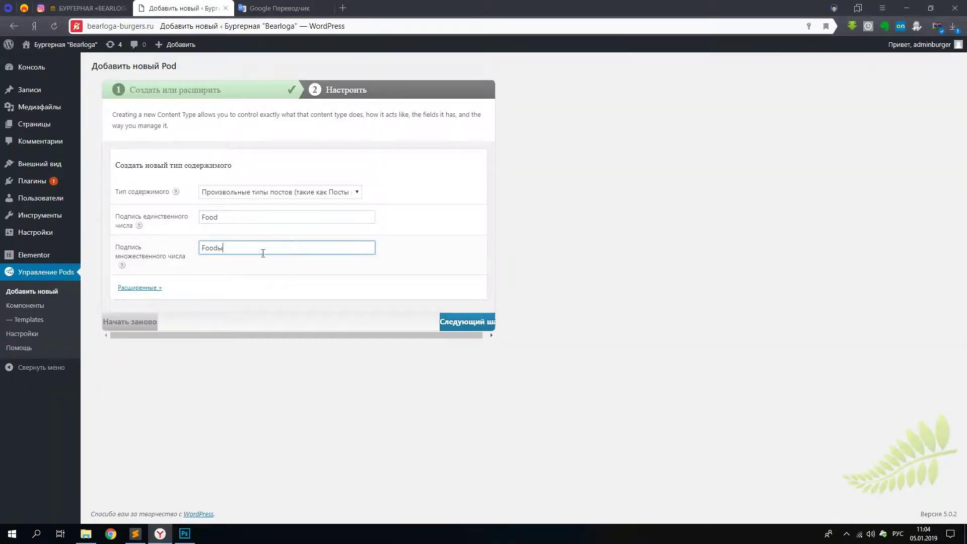
# Create the custom post type with the singular label «Food» and the plural label «Foods»
pyautogui.hotkey('alt', 'shift')
pyautogui.click(466, 323)
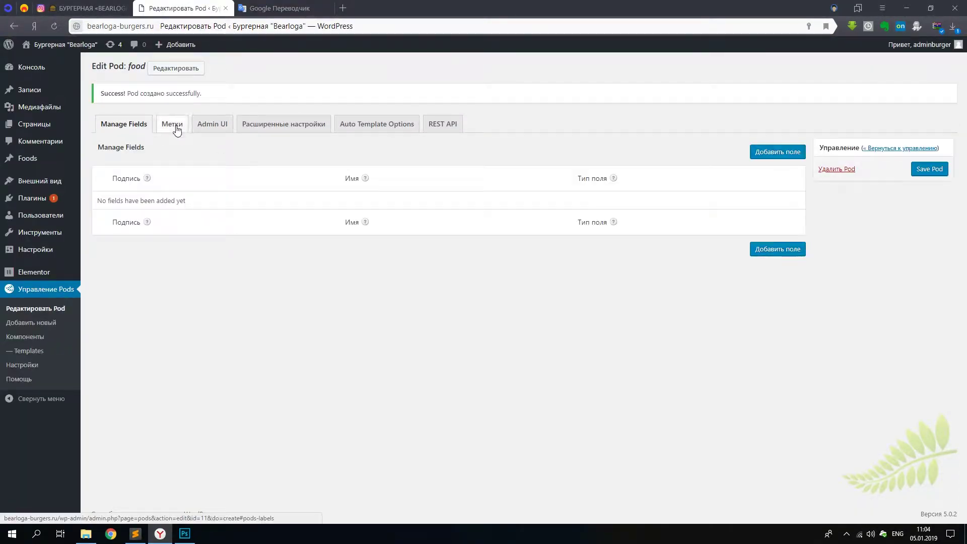
# Set the main label of the food Pod to «Блюда» and save the Pod
pyautogui.click(176, 130)
pyautogui.scroll(-2, 559, 319)
pyautogui.scroll(2, 257, 149)
pyautogui.moveTo(257, 149); pyautogui.dragTo(161, 154)
pyautogui.press('BackSpace')
pyautogui.hotkey('alt', 'shift')
pyautogui.write('Блюда')
pyautogui.press('Return')
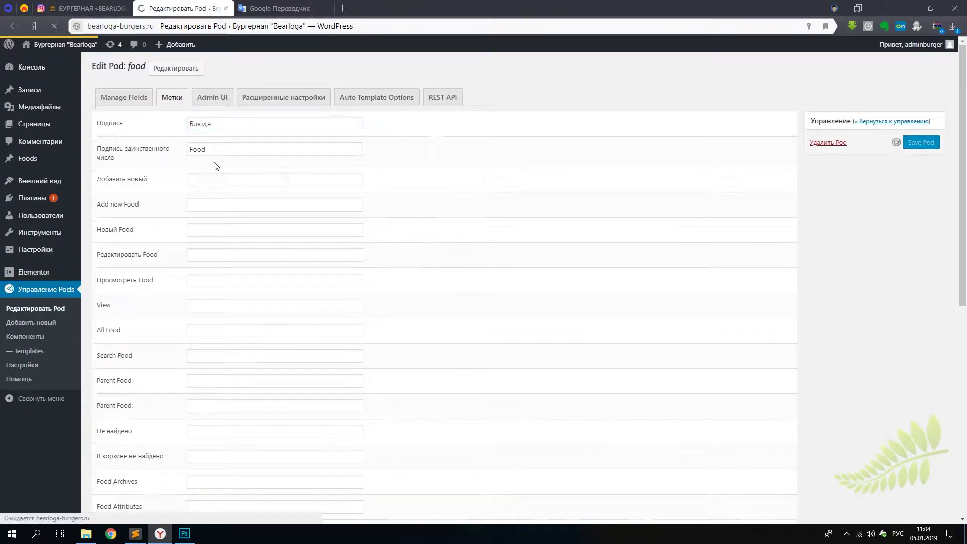
# Remove the full stop before the closing bracket of the «Меню» note in Sublime Text and select the note
pyautogui.hotkey('alt', 'Tab')
pyautogui.click(826, 367)
pyautogui.press('Left')
pyautogui.press('Left')
pyautogui.press('BackSpace')
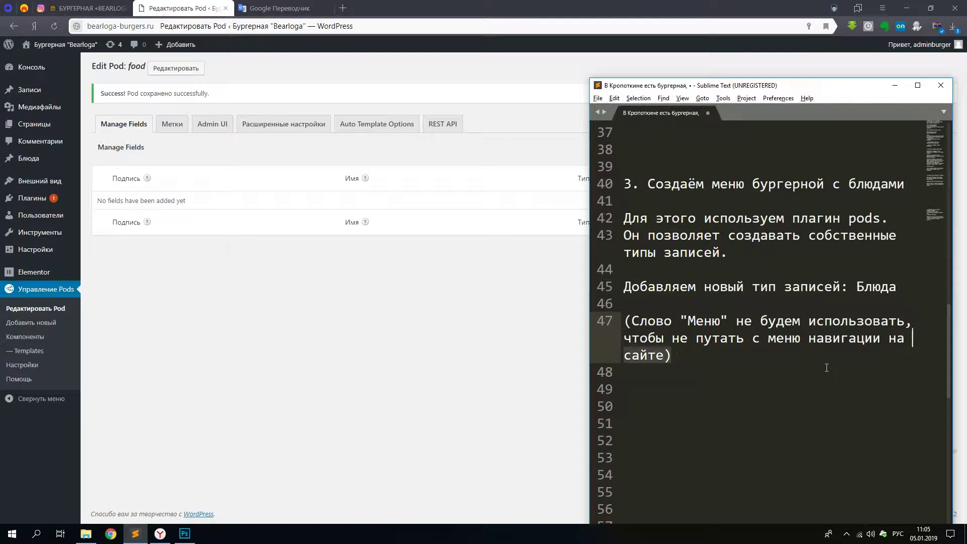
pyautogui.hotkey('shift', 'Up')
pyautogui.hotkey('shift', 'Up')
pyautogui.hotkey('shift', 'Up')
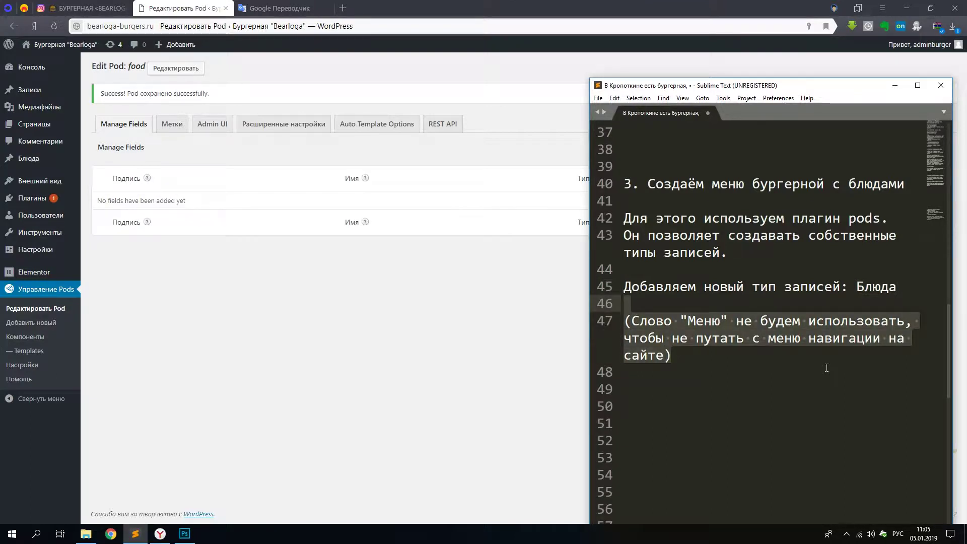
# Search the web for «блюда еда» in a new browser tab and close the results
pyautogui.click(343, 8)
pyautogui.write('блюда еда')
pyautogui.press('Return')
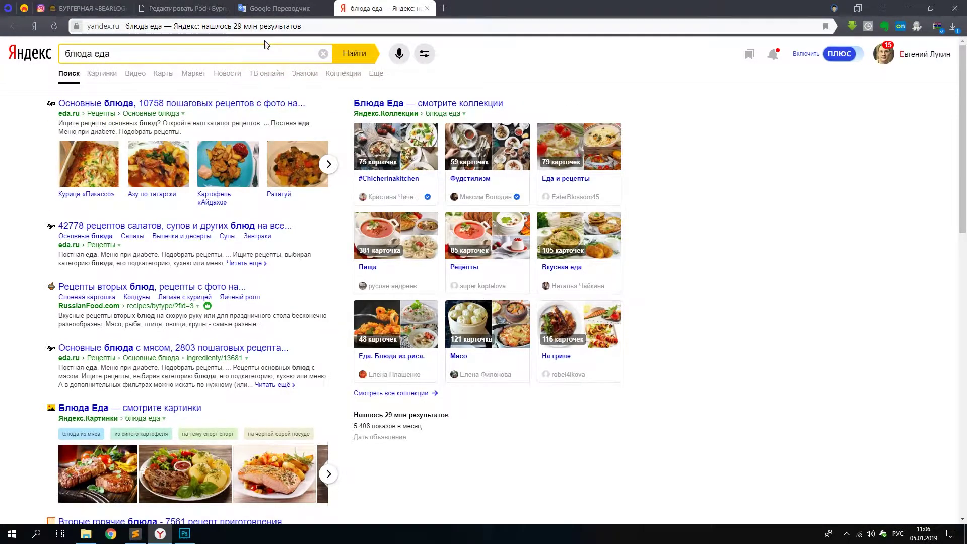
pyautogui.click(426, 8)
# Open bearloga-burgers.ru and examine the restaurant's menu image up close for how each dish is described
pyautogui.click(346, 8)
pyautogui.hotkey('alt', 'shift')
pyautogui.write('bearloga-burgers.ru')
pyautogui.press('Return')
pyautogui.scroll(-3, 780, 264)
pyautogui.scroll(4, 682, 265)
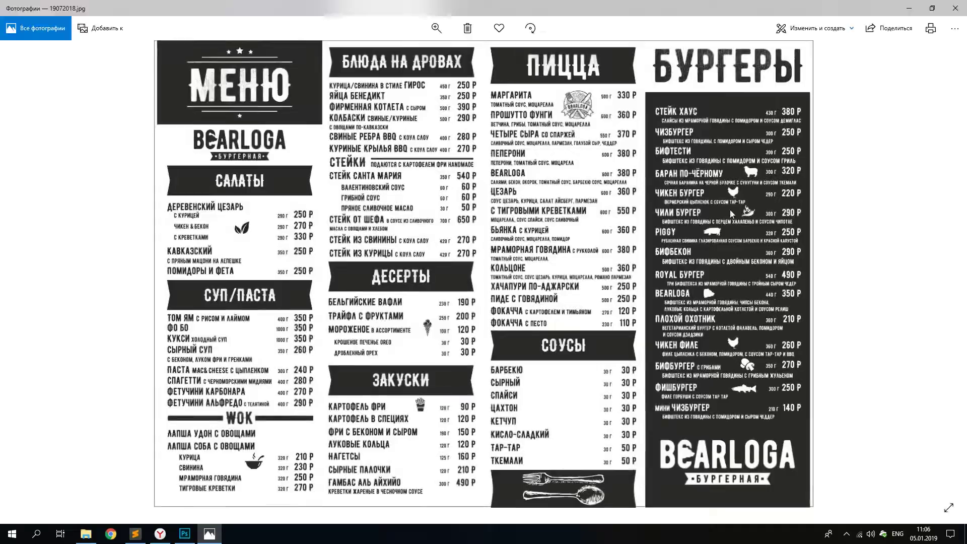
pyautogui.scroll(5, 730, 209)
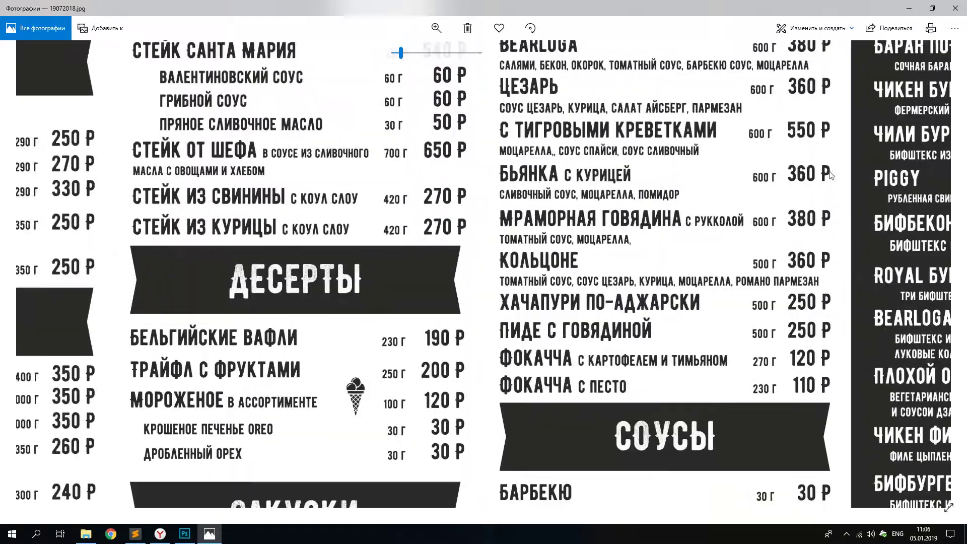
# Place the Sublime Text window over the middle of the menu image and delete the bracketed note about the word «Меню»
pyautogui.hotkey('alt', 'Tab')
pyautogui.moveTo(800, 81); pyautogui.dragTo(429, 21)
pyautogui.click(250, 341)
pyautogui.moveTo(251, 307); pyautogui.dragTo(248, 239)
pyautogui.press('BackSpace')
# Write «Каждое блюдо имеет 4 параметра:» and list название food_name, описание food_desc, вес and цена
pyautogui.press('Return')
pyautogui.write('"rj')
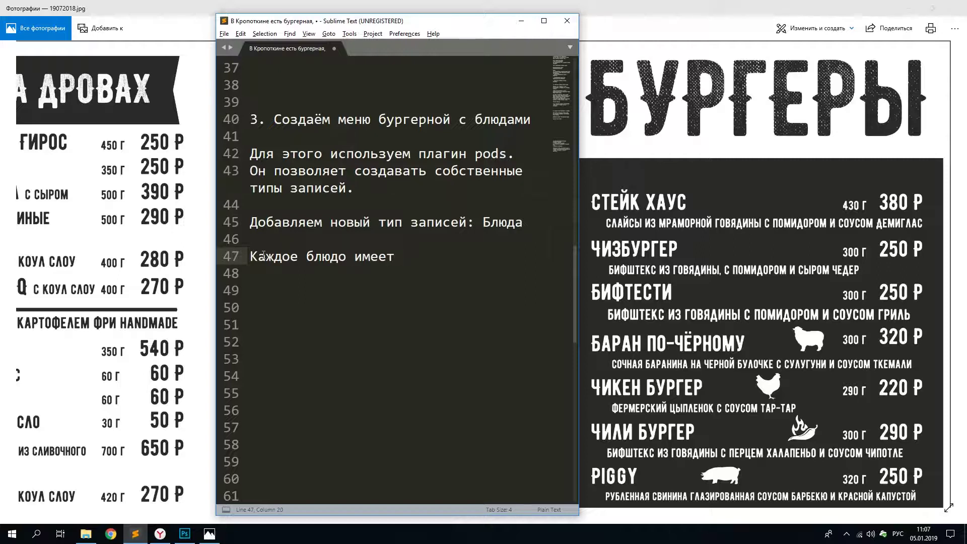
pyautogui.press('Return')
pyautogui.write('- название food_name')
pyautogui.press('Return')
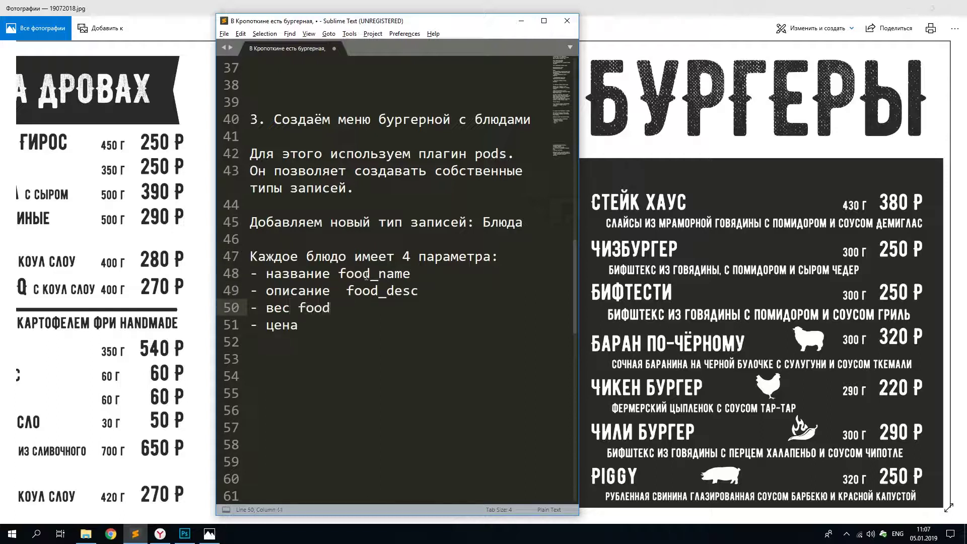
# Complete the list with food_weight for вес and food_cost for цена, and align all four field names in one column
pyautogui.click(338, 274)
pyautogui.press('Tab')
pyautogui.press('Down')
pyautogui.press('Down')
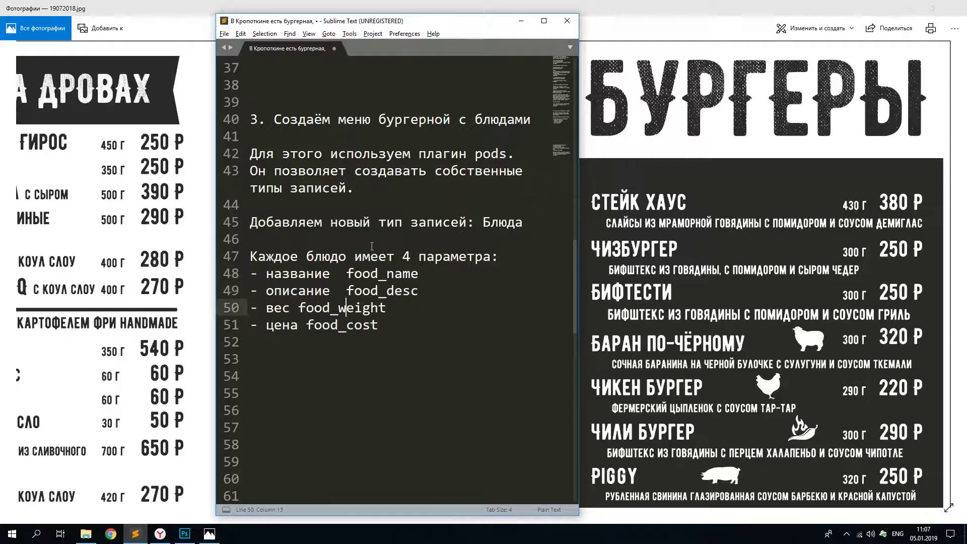
pyautogui.press('Tab')
pyautogui.press('Down')
pyautogui.hotkey('ctrl', 'Left')
pyautogui.press('Tab')
pyautogui.press('Tab')
# Write the line «Добавим эти параметры в тип записей "Блюда"» below the list of dish parameters
pyautogui.doubleClick(382, 274)
pyautogui.hotkey('ctrl', 'c')
pyautogui.click(437, 355)
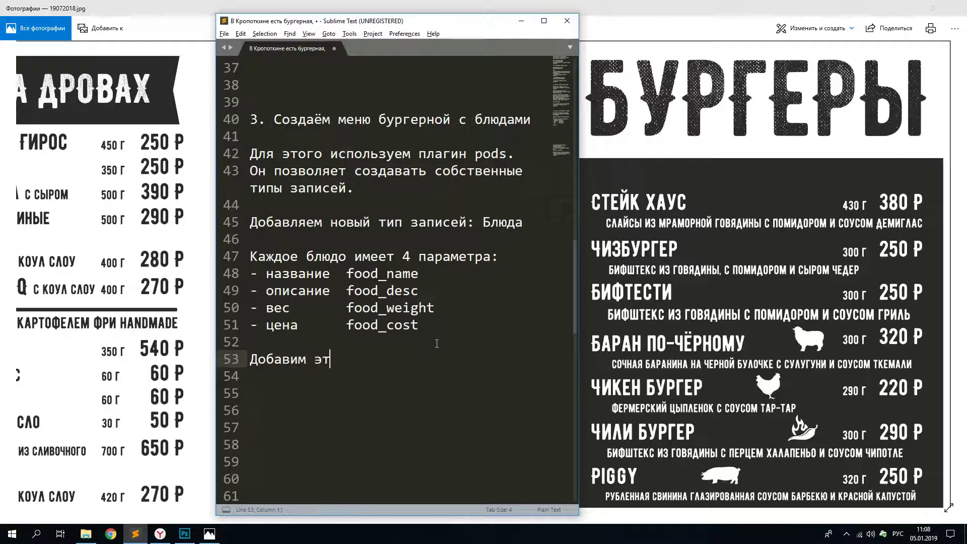
pyautogui.write('записей')
pyautogui.doubleClick(458, 360)
pyautogui.press('Delete')
pyautogui.press('Delete')
pyautogui.press('BackSpace')
pyautogui.hotkey('alt', 'shift')
pyautogui.write('Блюда')
# Add a plain-text field labelled «Название» with the name food_name to the food pod
pyautogui.doubleClick(382, 273)
pyautogui.hotkey('ctrl', 'c')
pyautogui.click(160, 533)
pyautogui.click(788, 152)
pyautogui.click(252, 280)
pyautogui.hotkey('ctrl', 'v')
pyautogui.click(264, 254)
pyautogui.write('На')
pyautogui.click(343, 385)
# Add a plain-text field labelled «Описание» with the name food_desc to the food pod
pyautogui.click(786, 155)
pyautogui.click(135, 533)
pyautogui.doubleClick(382, 290)
pyautogui.click(159, 533)
pyautogui.hotkey('ctrl', 'v')
pyautogui.moveTo(237, 280); pyautogui.dragTo(162, 273)
pyautogui.press('BackSpace')
pyautogui.write('Описание')
pyautogui.click(344, 411)
# Add a plain-text field labelled «Вес, гр» with the name food_weight to the food pod
pyautogui.click(135, 534)
pyautogui.doubleClick(391, 307)
pyautogui.click(161, 534)
pyautogui.click(769, 148)
pyautogui.click(237, 280)
pyautogui.hotkey('ctrl', 'v')
pyautogui.moveTo(238, 280); pyautogui.dragTo(205, 279)
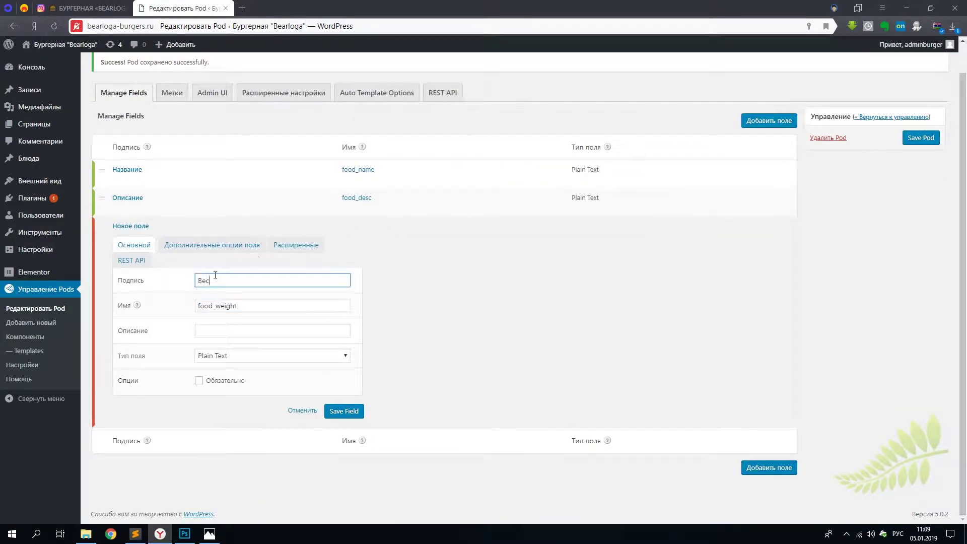
pyautogui.click(272, 355)
pyautogui.click(258, 358)
pyautogui.click(344, 411)
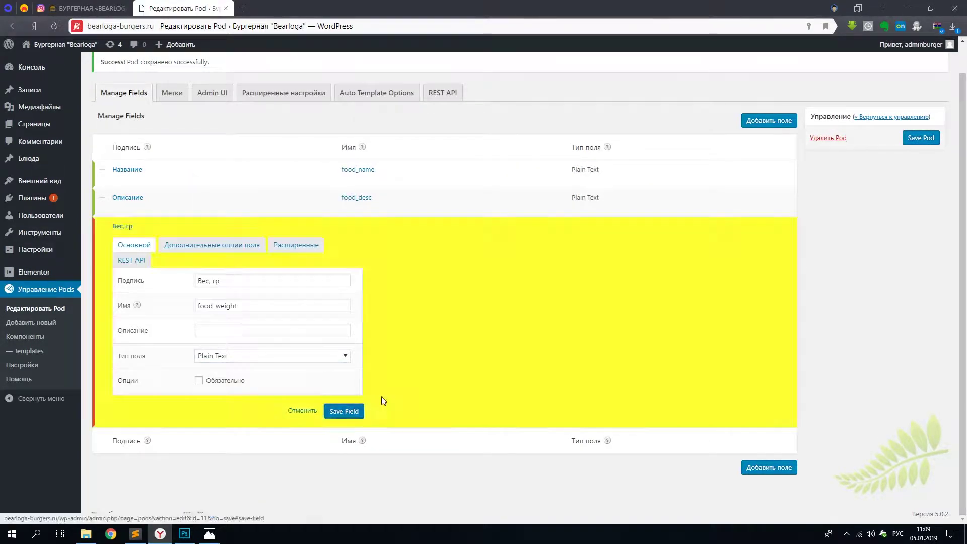
# Add a plain-text field labelled «Цена, руб.» with the name food_cost, and save the pod
pyautogui.click(135, 534)
pyautogui.doubleClick(382, 325)
pyautogui.hotkey('ctrl', 'c')
pyautogui.click(160, 534)
pyautogui.click(238, 280)
pyautogui.hotkey('ctrl', 'v')
pyautogui.moveTo(237, 280); pyautogui.dragTo(176, 285)
pyautogui.write('Wty')
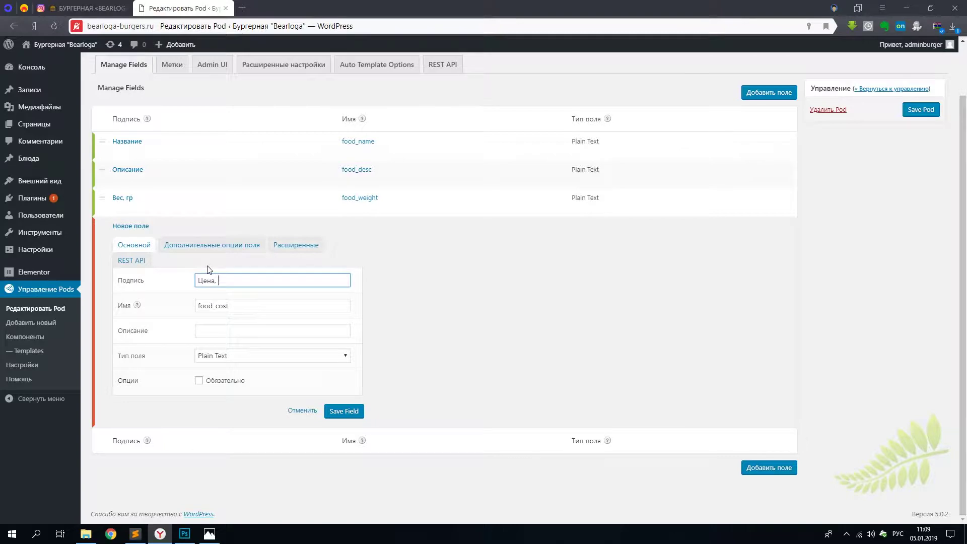
pyautogui.write('а, руб.')
pyautogui.click(344, 411)
pyautogui.click(921, 109)
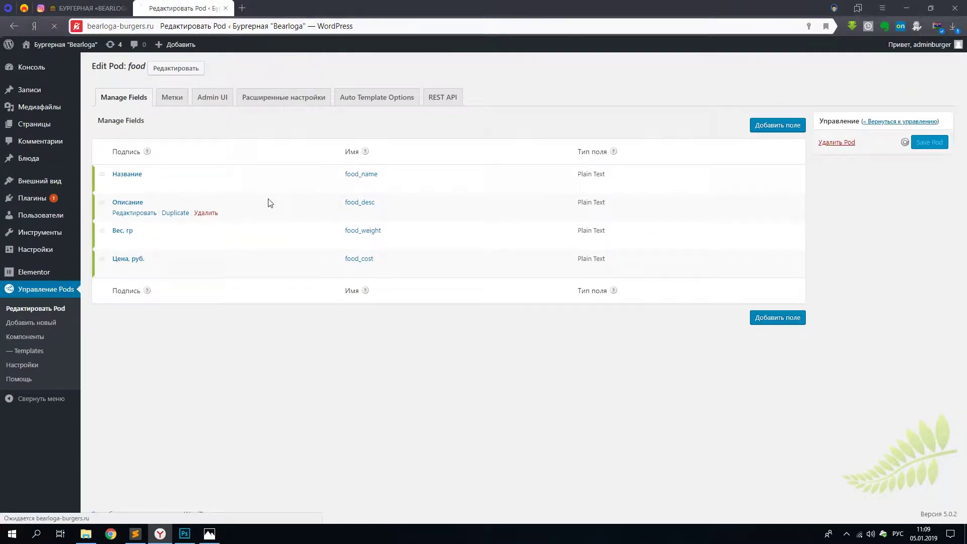
# Open the form for adding a new «Блюда» entry and check which fields it offers
pyautogui.moveTo(36, 161)
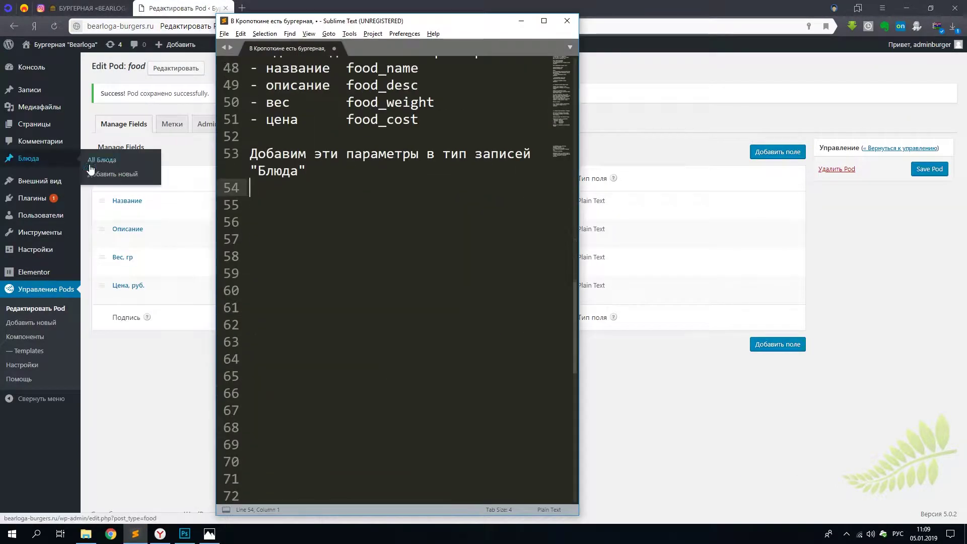
pyautogui.click(112, 173)
pyautogui.scroll(-1, 241, 328)
pyautogui.scroll(1, 206, 267)
# Add below название in the Sublime Text notes «(а зачем нам два названия? Название записи подойдёт. Удаляем название блюда)»
pyautogui.hotkey('alt', 'Tab')
pyautogui.scroll(3, 429, 222)
pyautogui.click(443, 222)
pyautogui.press('Return')
pyautogui.write('()')
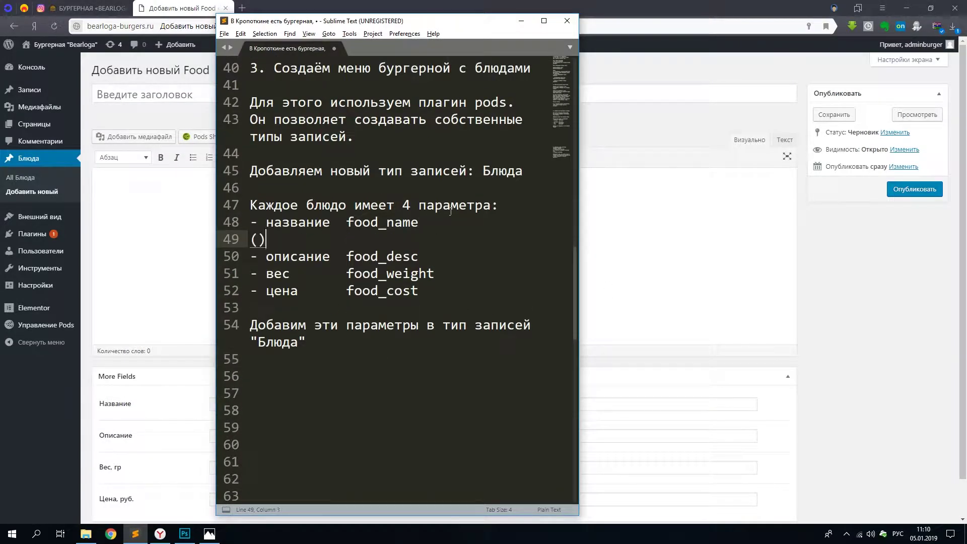
pyautogui.press('Return')
pyautogui.press('Left')
pyautogui.press('Left')
pyautogui.write('а ')
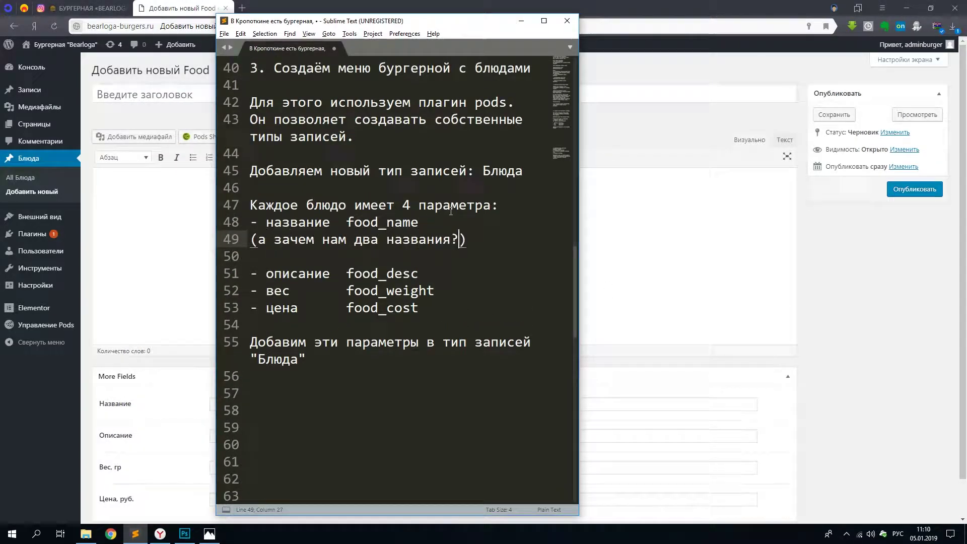
pyautogui.write('зачем нам два названия? Название записи подойдёт. Удаляем ')
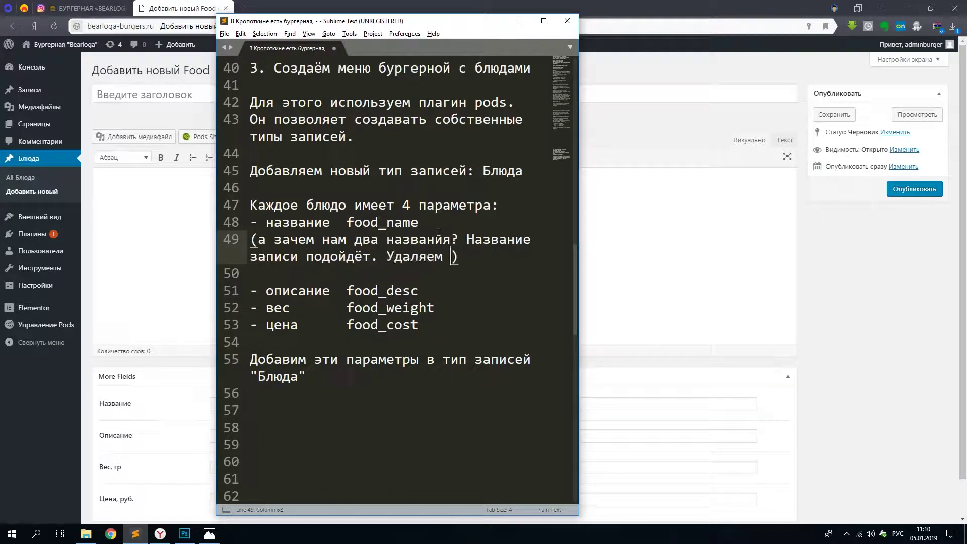
pyautogui.write('название блюда')
# Open the list of existing pods in the WordPress admin
pyautogui.click(161, 233)
pyautogui.moveTo(45, 324)
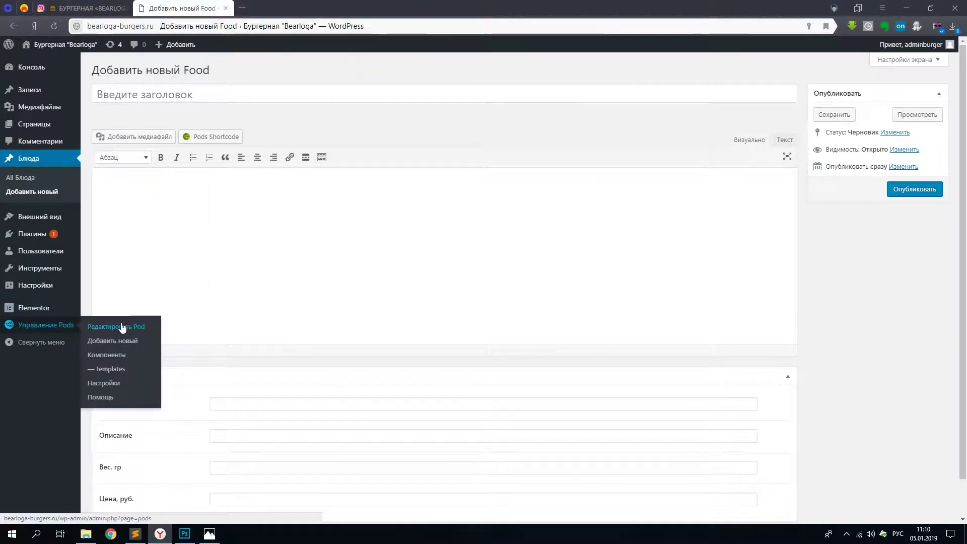
pyautogui.click(122, 326)
# Add below описание in the notes the remark «(описания будет 2: расширенное и короткое, которое в меню. В расши»
pyautogui.click(135, 533)
pyautogui.click(437, 306)
pyautogui.press('Return')
pyautogui.press('Return')
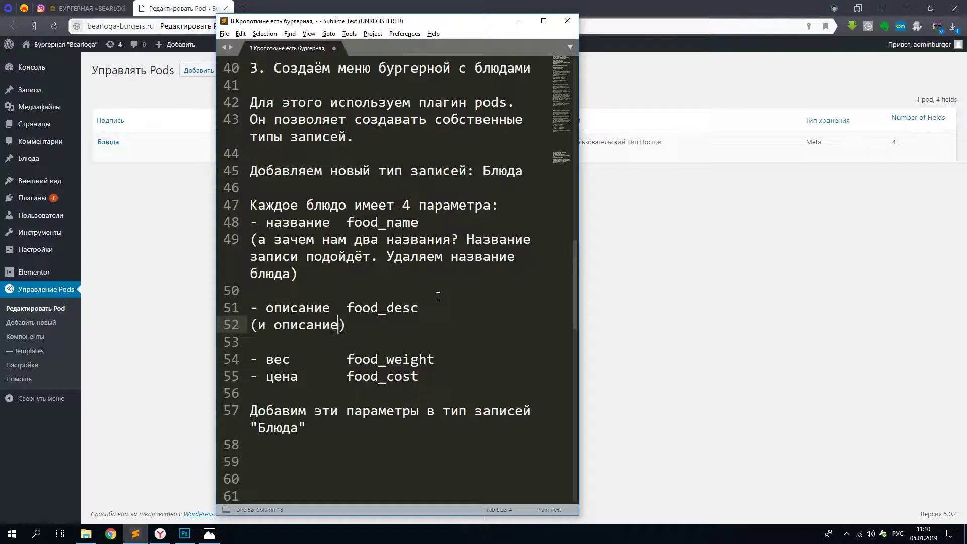
pyautogui.hotkey('ctrl', 'z')
pyautogui.hotkey('ctrl', 'z')
pyautogui.hotkey('ctrl', 'z')
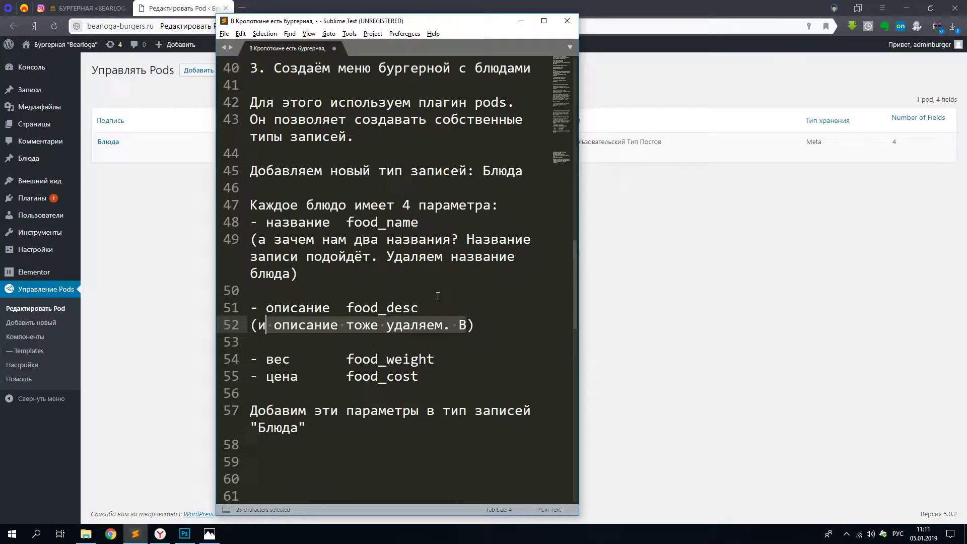
pyautogui.write('нное и короткое, которо')
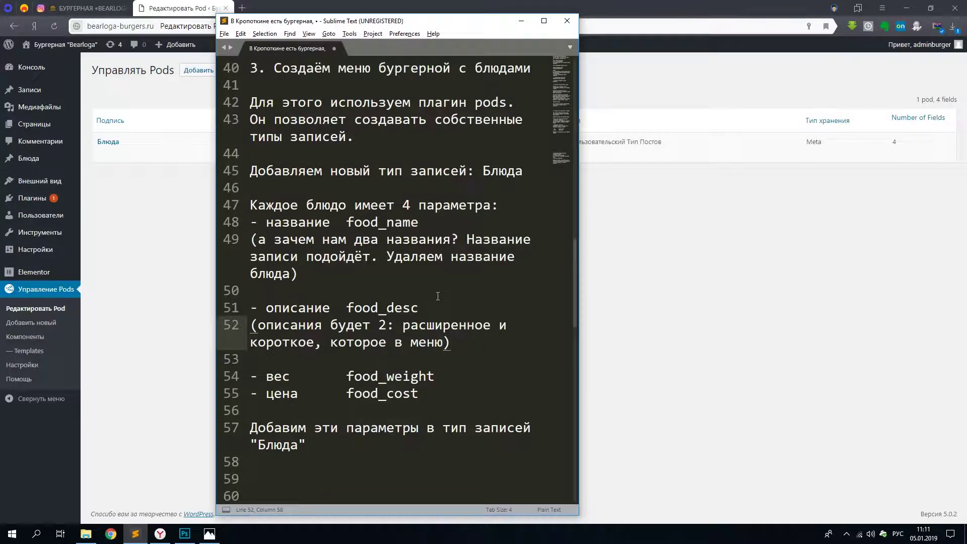
pyautogui.write('.')
pyautogui.press('Return')
pyautogui.press('Left')
pyautogui.write('В расши')
# Return to the browser and open a blank form for a new «Блюда» entry
pyautogui.click(630, 261)
pyautogui.moveTo(41, 158)
pyautogui.click(108, 177)
pyautogui.hotkey('alt', 'Tab')
pyautogui.hotkey('alt', 'Tab')
# Put the placeholder «Расширенное описание:» in the entry's main text and «Короткое описание:» in the «Описание» field
pyautogui.write('Рас')
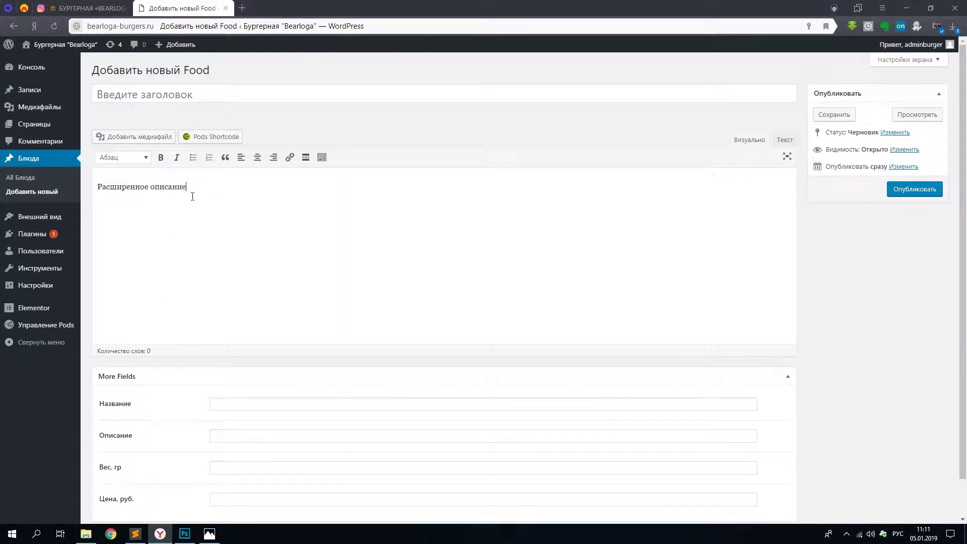
pyautogui.press('BackSpace')
pyautogui.press('BackSpace')
pyautogui.press('BackSpace')
pyautogui.click(233, 403)
pyautogui.click(239, 435)
pyautogui.write('Коротке')
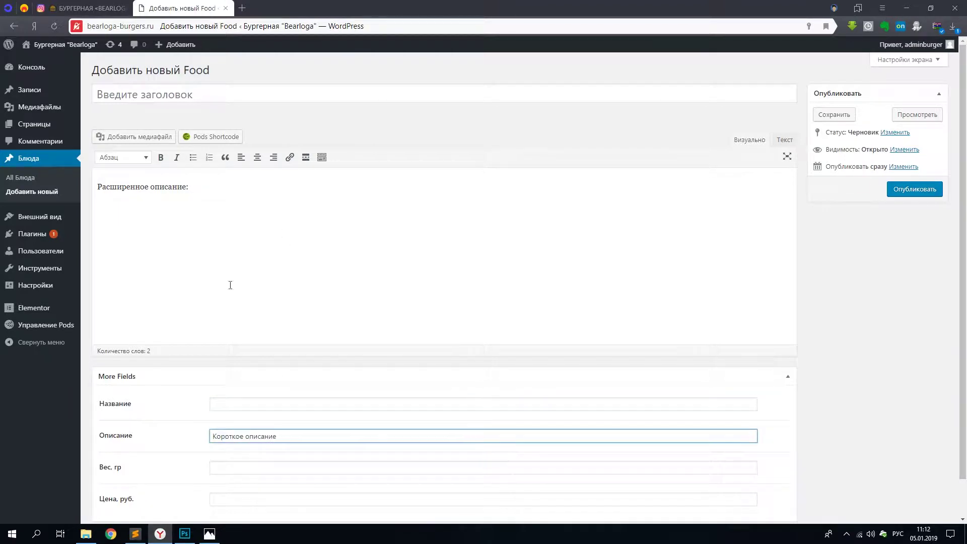
# Check the burger list in the menu image and enter «Стейк хаус» as the entry's title
pyautogui.hotkey('alt', 'Tab')
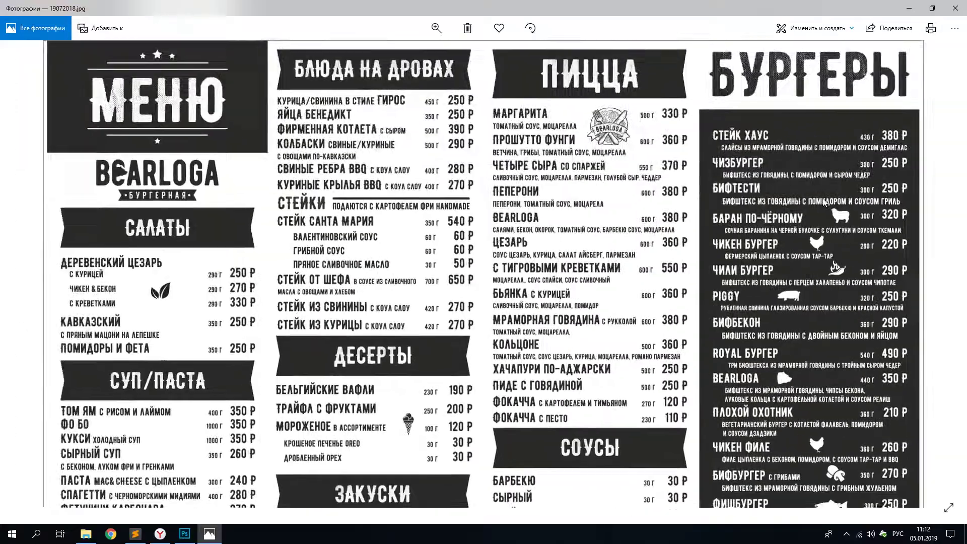
pyautogui.hotkey('alt', 'Tab')
pyautogui.click(177, 97)
pyautogui.write('Стейк хаус')
# Place the browser and the menu image side by side, widen the browser and zoom the image to the burger list
pyautogui.hotkey('alt', 'Tab')
pyautogui.hotkey('alt', 'Tab')
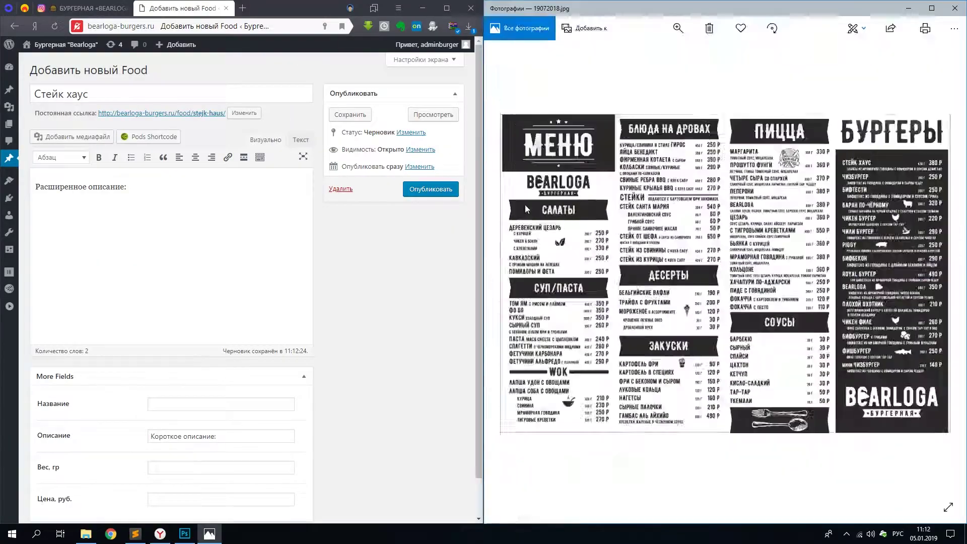
pyautogui.moveTo(424, 151); pyautogui.dragTo(638, 151)
pyautogui.scroll(5, 735, 54)
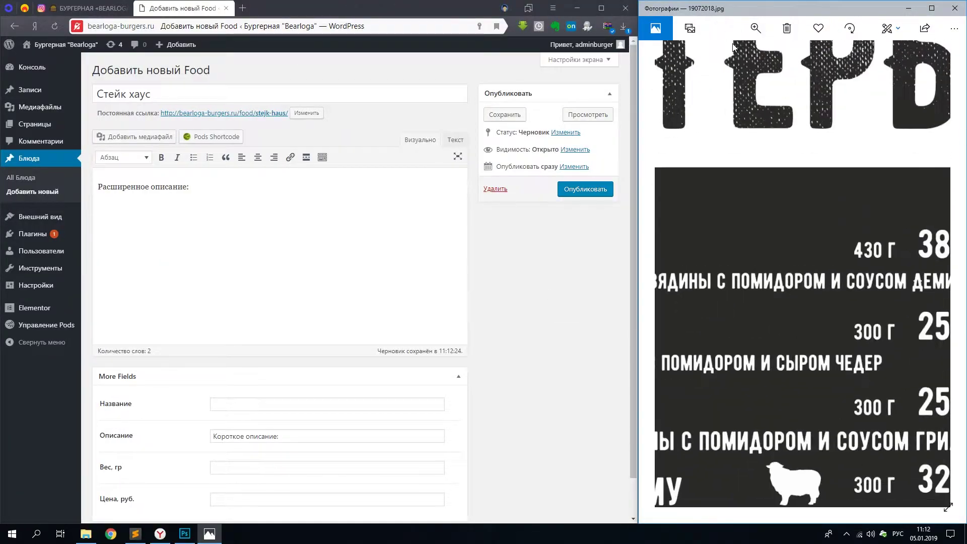
pyautogui.scroll(-6, 733, 47)
# Set «Описание» to «Слайсы из мраморной говядины с помидором и соусом демиглас» and search Yandex for the word «демиглас»
pyautogui.click(286, 122)
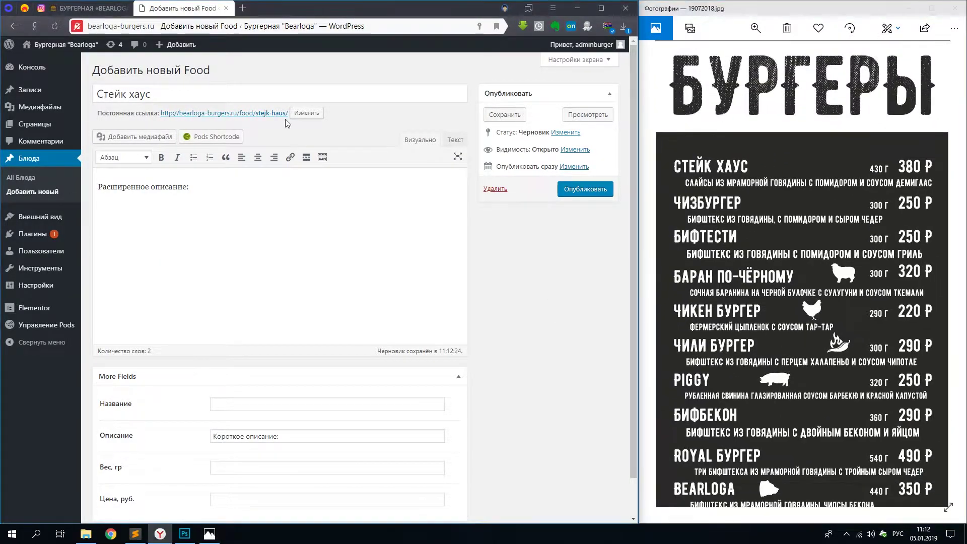
pyautogui.click(261, 406)
pyautogui.click(197, 95)
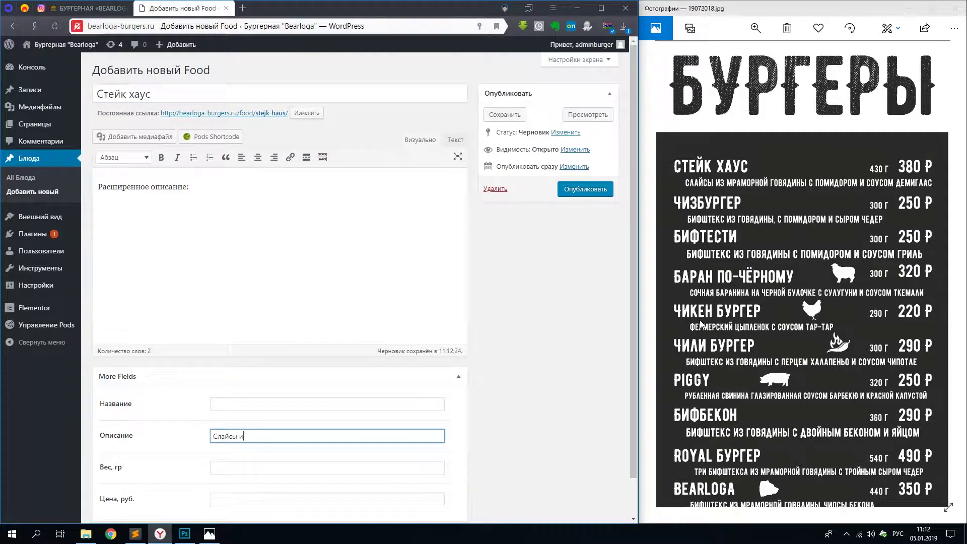
pyautogui.write('глас')
pyautogui.doubleClick(413, 436)
pyautogui.click(397, 419)
# Remove both bracketed remarks from the notes, replace food_name with «(возьмем стандартное из WordPress)» and delete the blank line above вес
pyautogui.click(135, 533)
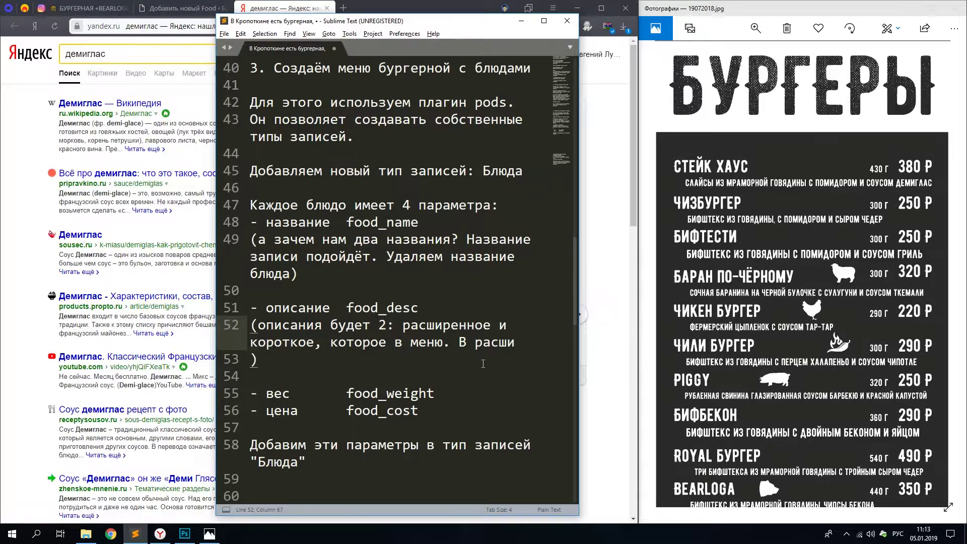
pyautogui.hotkey('ctrl', 'z')
pyautogui.hotkey('ctrl', 'z')
pyautogui.hotkey('ctrl', 'z')
pyautogui.hotkey('ctrl', 'z')
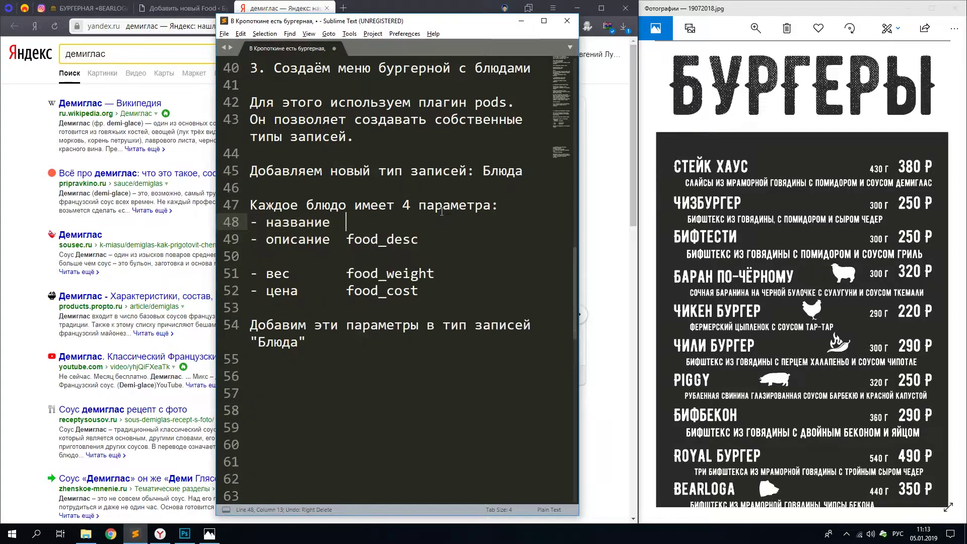
pyautogui.write('из')
pyautogui.hotkey('alt', 'shift')
pyautogui.write('WordPress)')
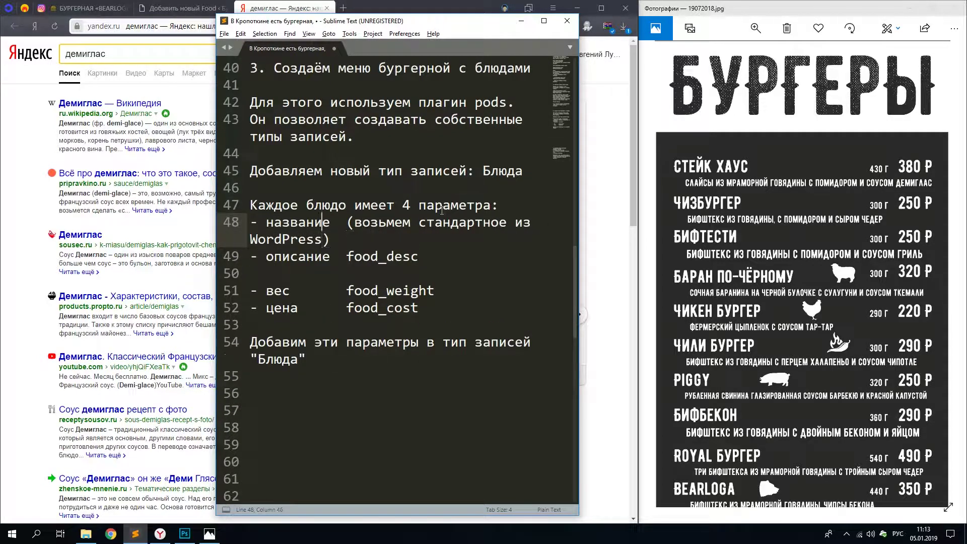
pyautogui.press('Down')
pyautogui.press('Down')
pyautogui.press('Down')
pyautogui.press('Delete')
# Write a line at the end of the notes asking whether «Соус Демиглас» takes a capital or a small letter
pyautogui.press('Down')
pyautogui.press('Down')
pyautogui.press('Down')
pyautogui.press('Down')
pyautogui.press('Down')
pyautogui.press('Down')
pyautogui.press('Down')
pyautogui.scroll(-3, 338, 232)
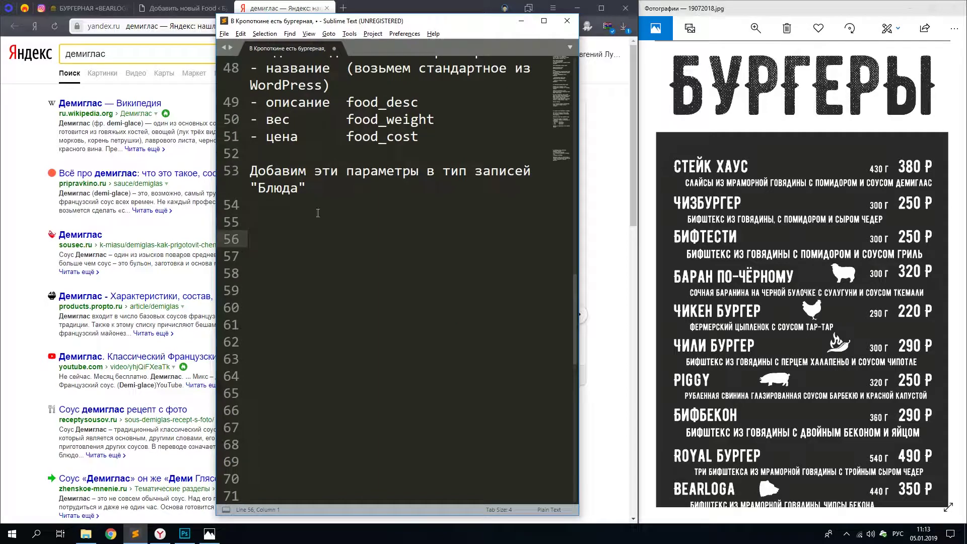
pyautogui.write('Соус Демиглас с большой или с маленькоц')
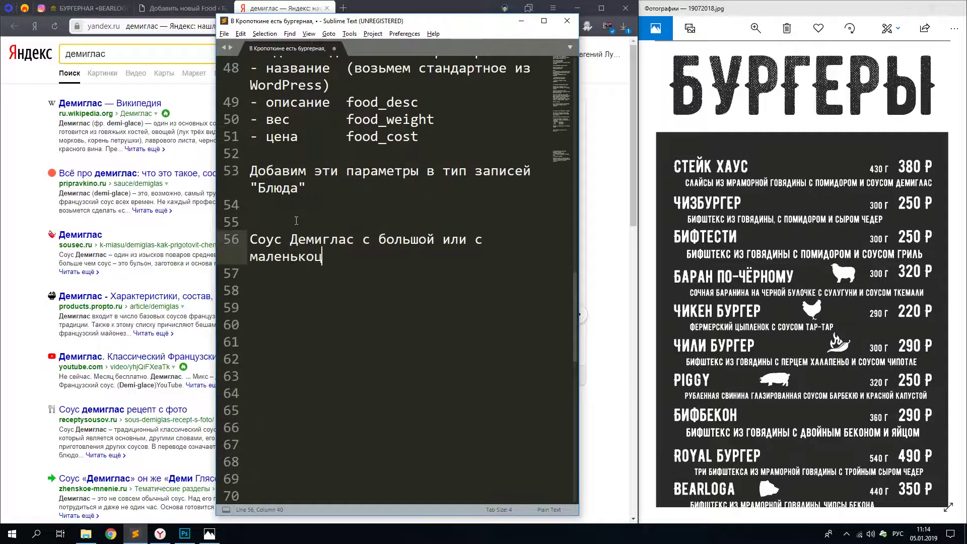
# Examine the search results and the sousec.ru and Wikipedia articles on Демиглас for how the sauce's name is written
pyautogui.click(166, 217)
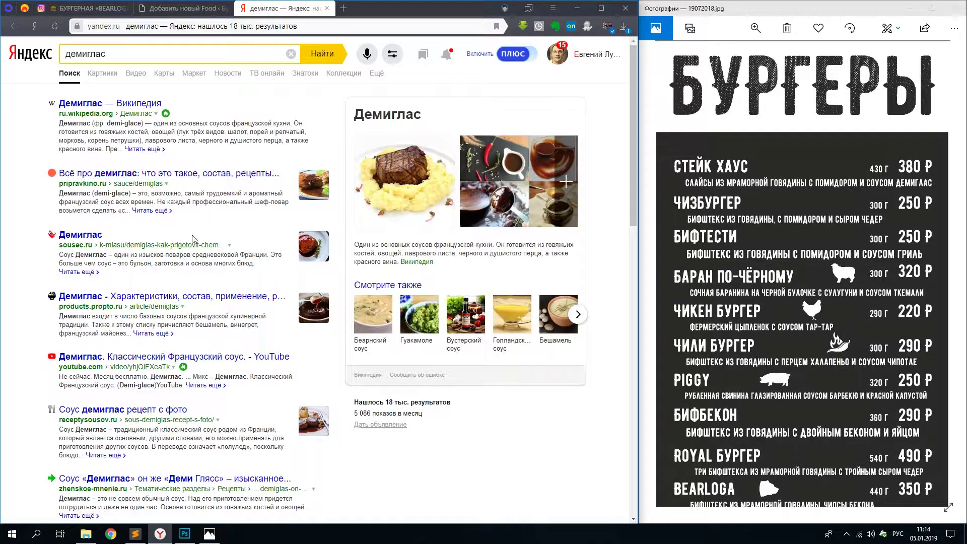
pyautogui.click(80, 235)
pyautogui.scroll(-7, 135, 197)
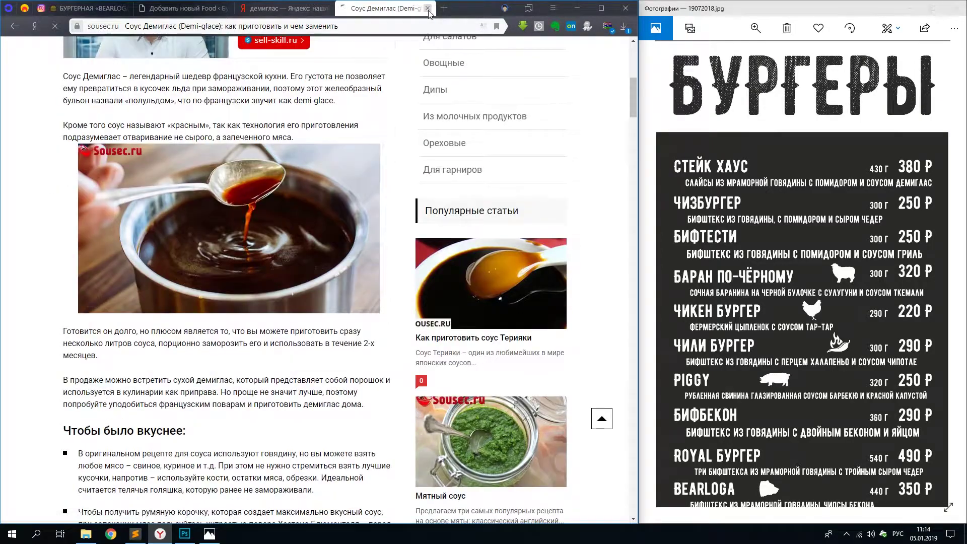
pyautogui.click(427, 8)
pyautogui.click(101, 100)
pyautogui.scroll(-1, 453, 231)
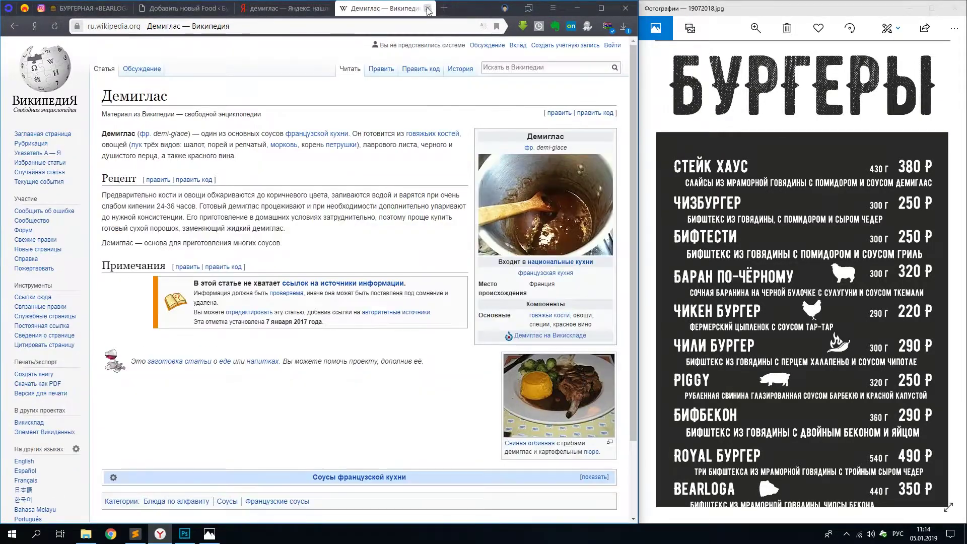
pyautogui.hotkey('ctrl', 'w')
pyautogui.scroll(-3, 412, 299)
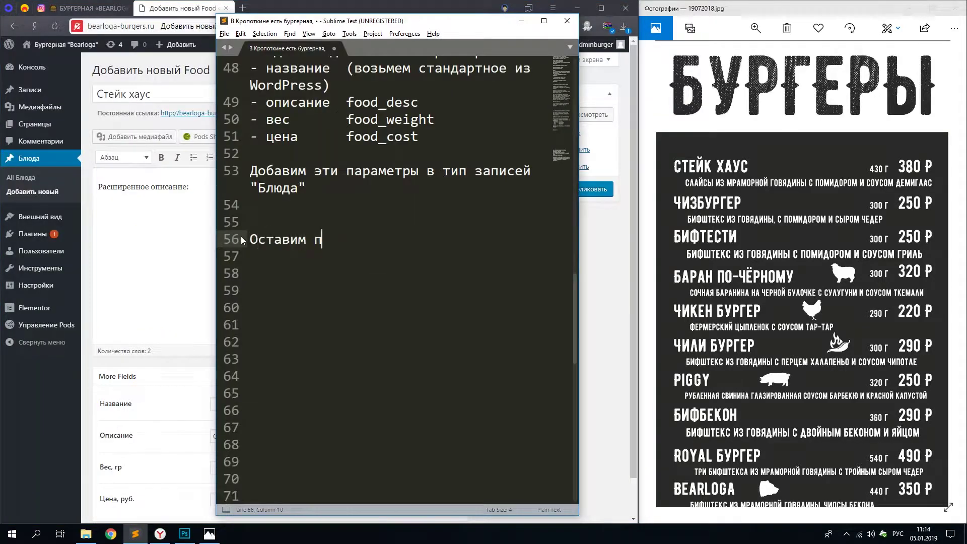
# Set «Вес, гр» to 430 and «Цена, руб.» to 380, and use «Слайсы из мраморной говядины с помидором и соусом демиглас» as the main text
pyautogui.click(243, 239)
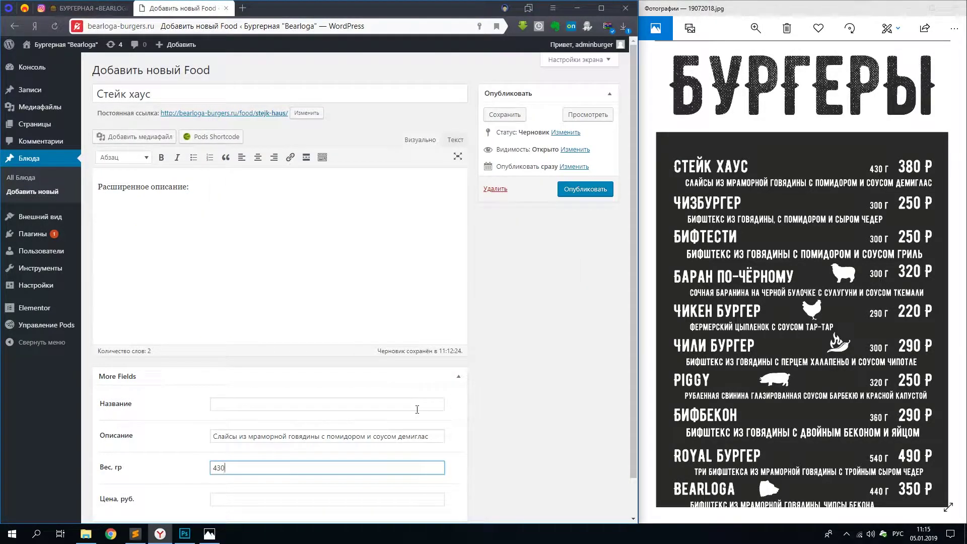
pyautogui.press('Tab')
pyautogui.write('380')
pyautogui.tripleClick(189, 187)
pyautogui.click(406, 437)
pyautogui.click(238, 188)
pyautogui.write('Слайсы из мраморной говядины с помидором и соусом демиглас')
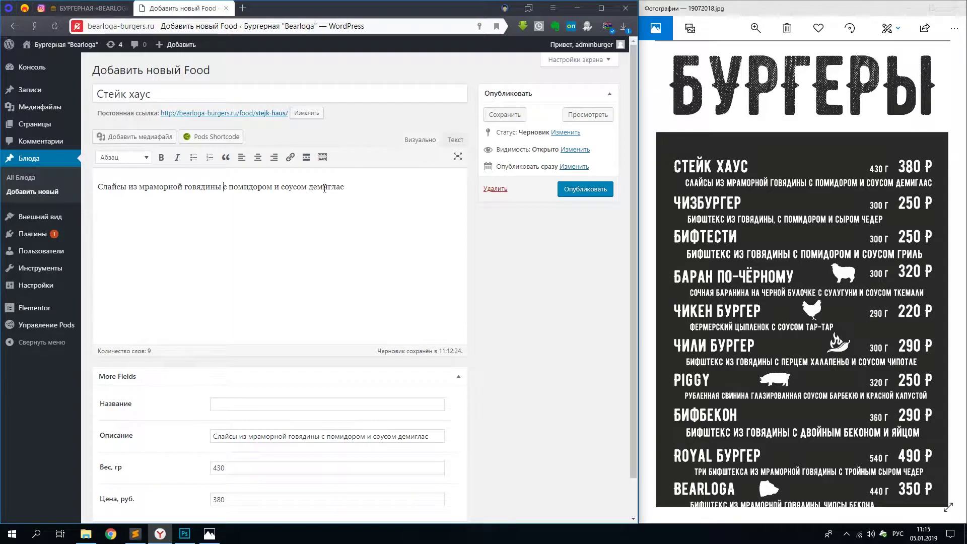
# Search Yandex for «Слайсы из мраморной говядины» and for the dish's full description preceded by «бургер»
pyautogui.moveTo(221, 187); pyautogui.dragTo(98, 186)
pyautogui.click(190, 173)
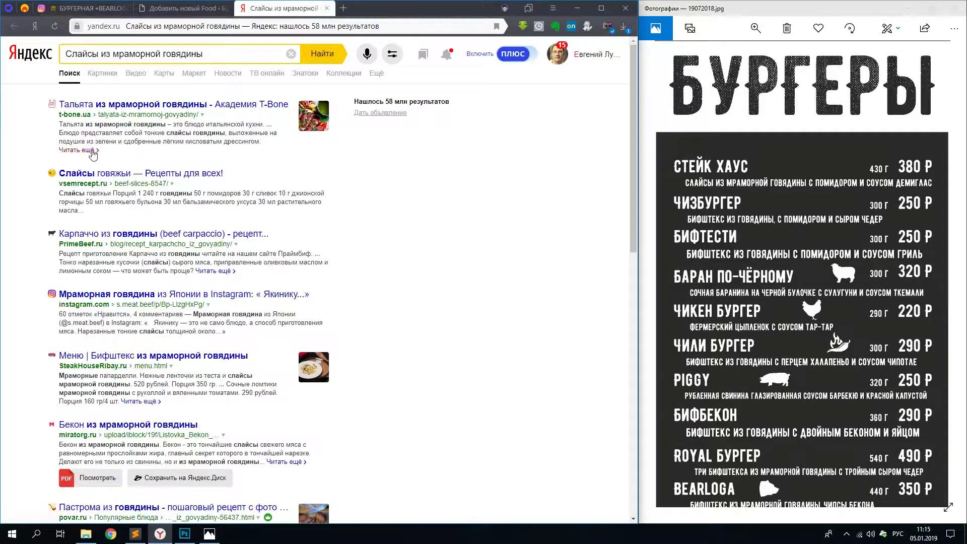
pyautogui.click(183, 8)
pyautogui.moveTo(344, 187); pyautogui.dragTo(88, 185)
pyautogui.click(284, 8)
pyautogui.click(66, 54)
pyautogui.write('бургер')
pyautogui.press('Return')
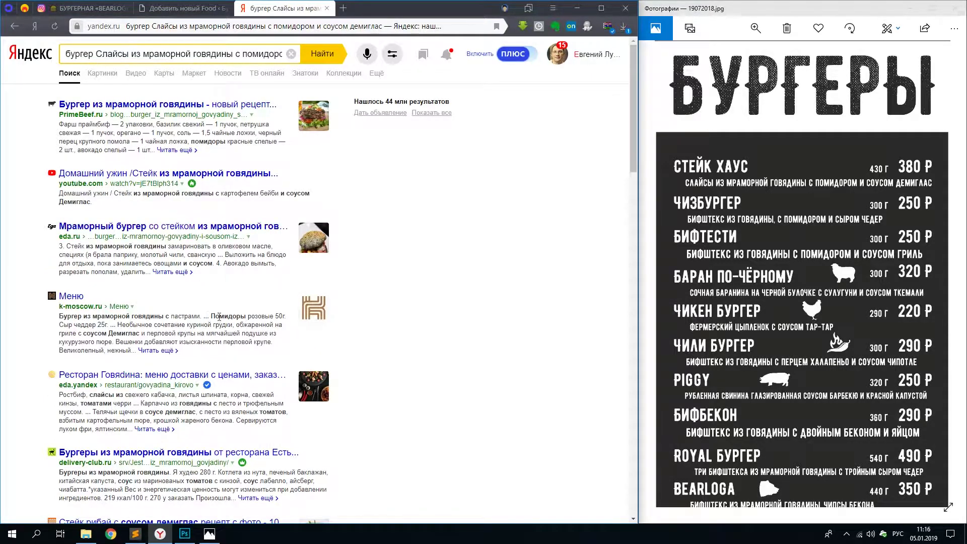
# Open the k-moscow.ru menu from the search results and examine how its burgers are described
pyautogui.click(158, 350)
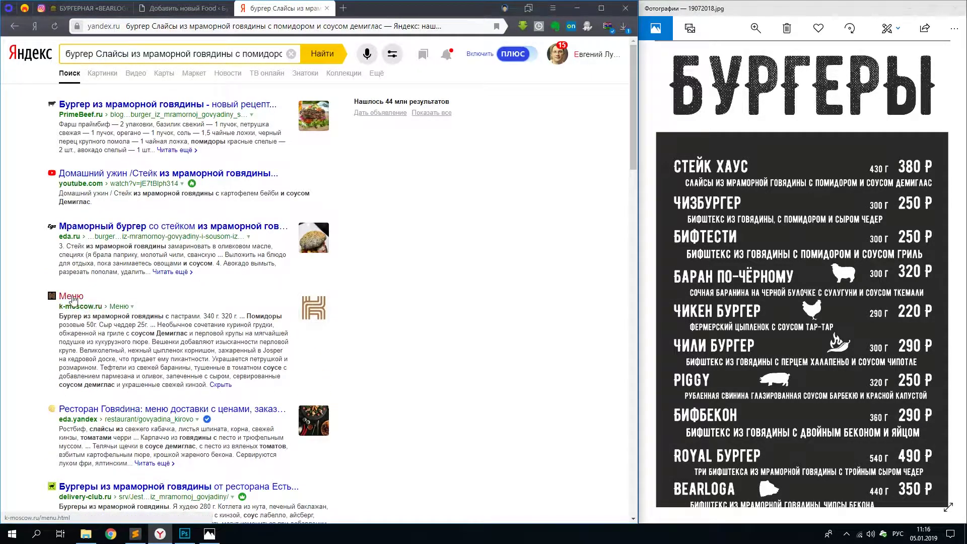
pyautogui.click(71, 296)
pyautogui.scroll(-15, 77, 296)
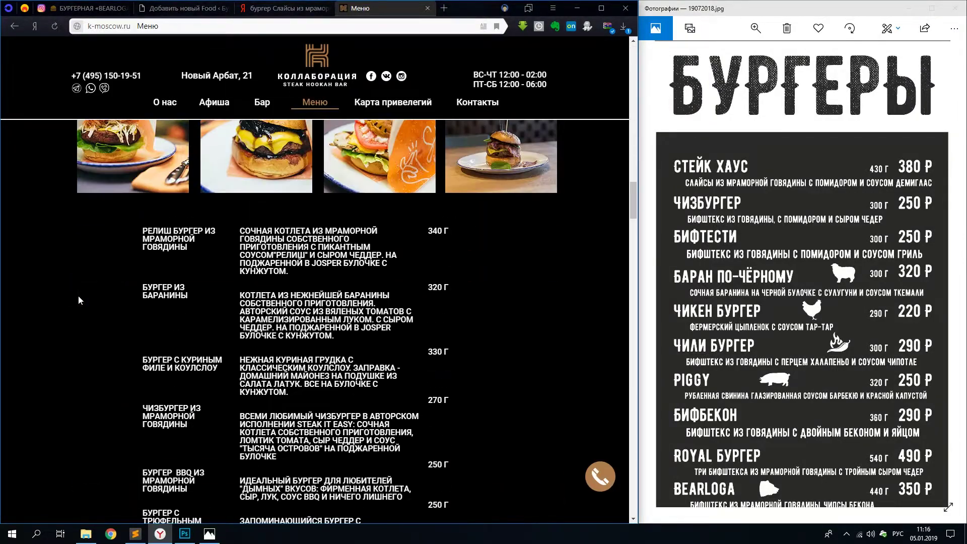
# Skim the rest of the k-moscow.ru menu, go back to its burger descriptions and close the page
pyautogui.scroll(-5, 79, 299)
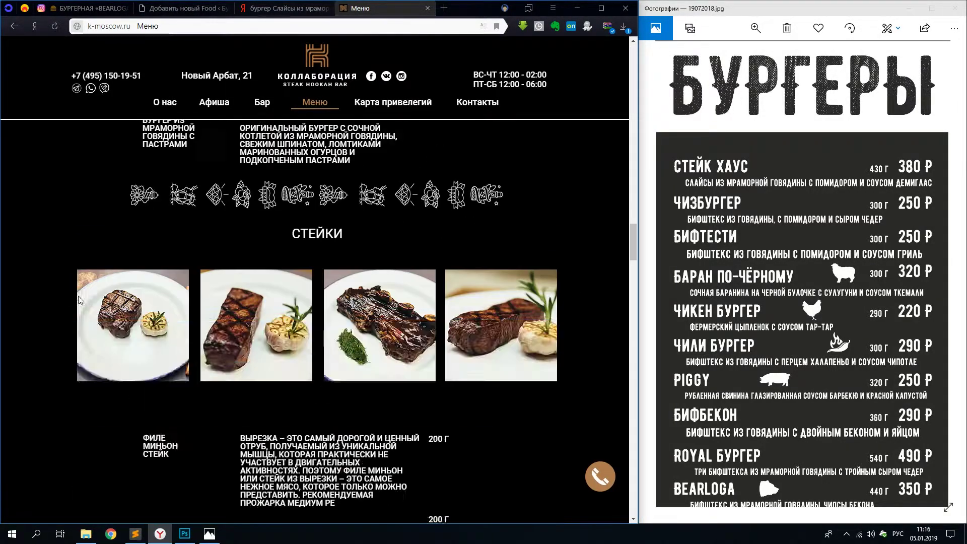
pyautogui.scroll(10, 78, 299)
pyautogui.scroll(3, 284, 90)
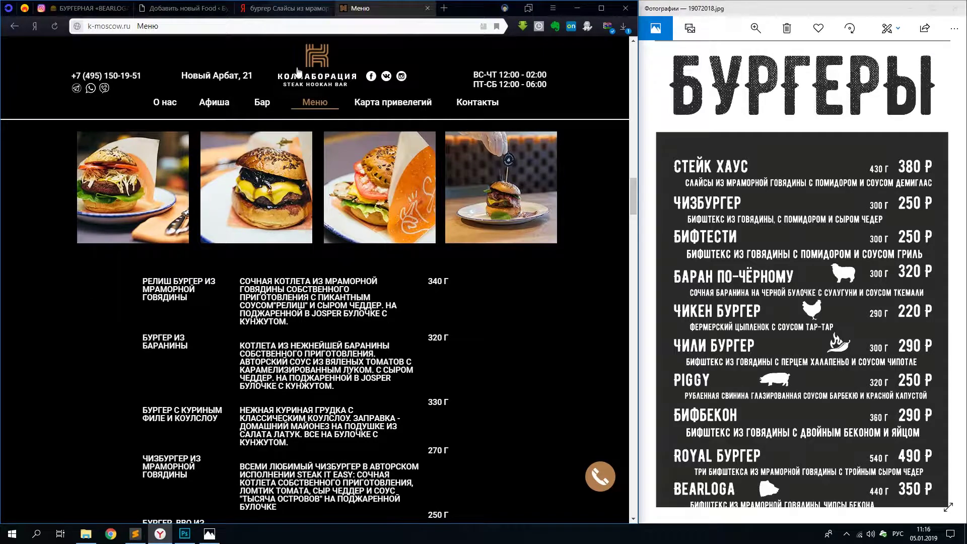
pyautogui.click(428, 9)
# Copy the sauce's list of ingredients from the Wikipedia article on Демиглас into the main text of the Стейк хаус dish
pyautogui.click(184, 8)
pyautogui.click(320, 199)
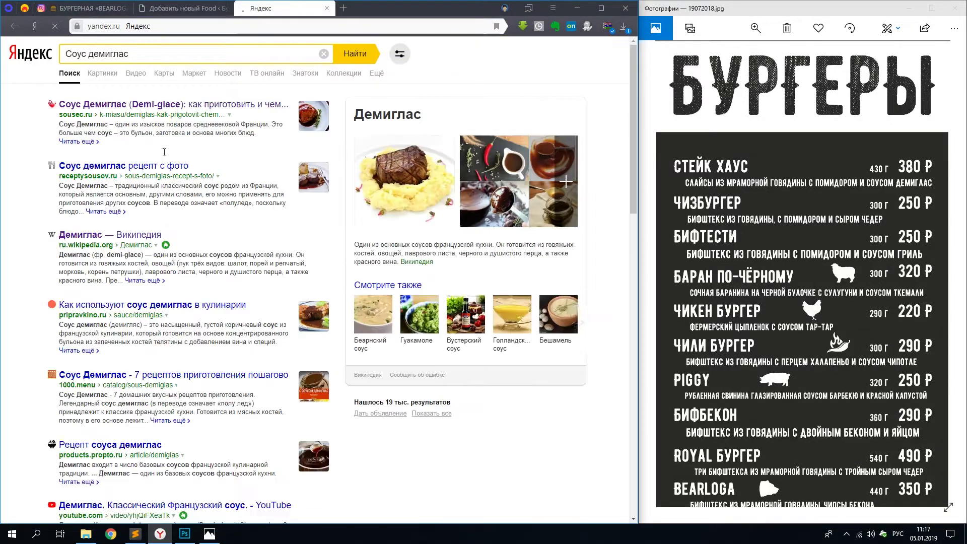
pyautogui.click(194, 142)
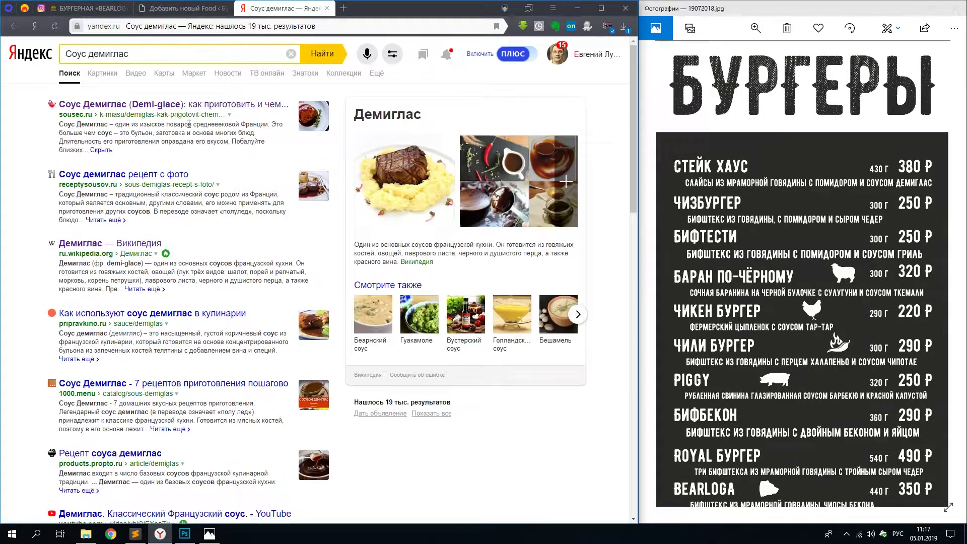
pyautogui.click(138, 243)
pyautogui.moveTo(352, 130); pyautogui.dragTo(236, 155)
pyautogui.hotkey('ctrl', 'c')
pyautogui.click(183, 8)
pyautogui.hotkey('ctrl', 'v')
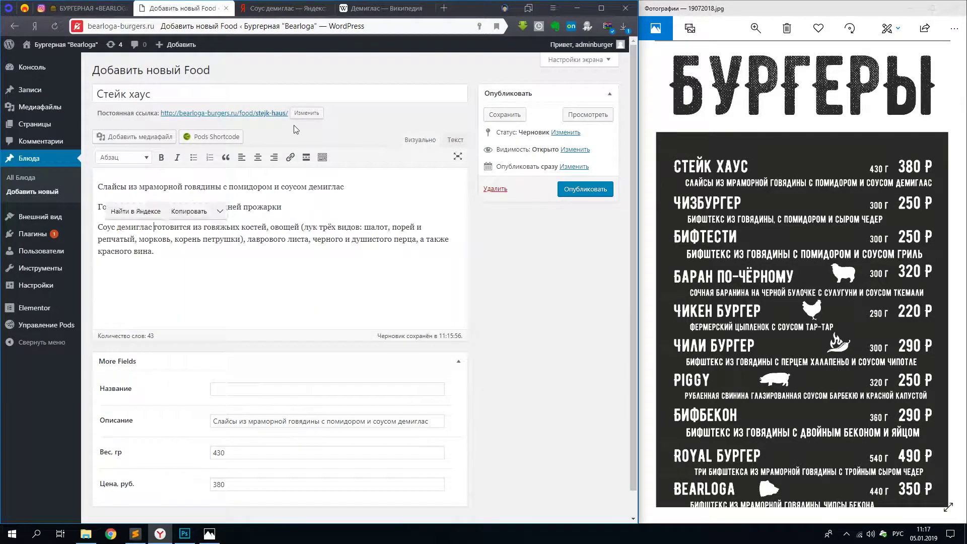
# Complete the text with «Слайсы из говядины готовятся на среднем огне до средней прожарки.» and «Помидоры придают бургерам сочный свежий вкус.», and publish the dish
pyautogui.click(289, 201)
pyautogui.press('Home')
pyautogui.write('Слайсы из говядины г')
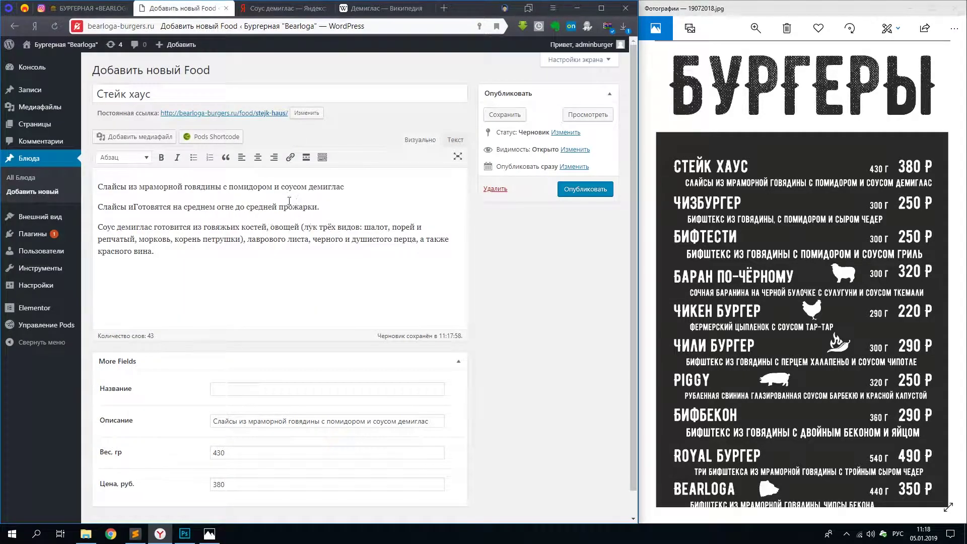
pyautogui.press('Delete')
pyautogui.press('End')
pyautogui.write('.')
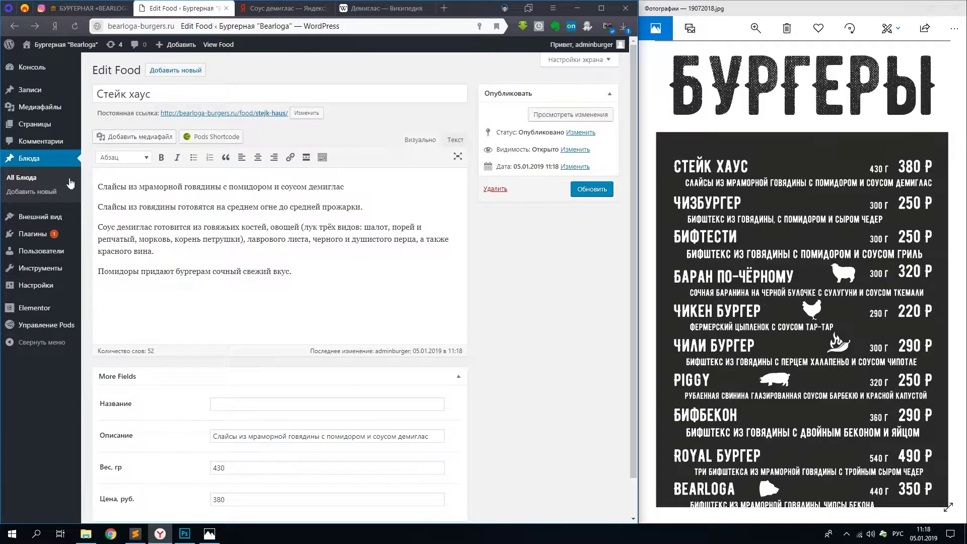
# Open the food Pod for editing and delete its «Название» field
pyautogui.moveTo(47, 324)
pyautogui.click(114, 327)
pyautogui.click(117, 166)
pyautogui.click(211, 185)
pyautogui.press('Return')
# Set the «All Food» label of the food Pod to «Все блюда» and save the Pod
pyautogui.click(172, 98)
pyautogui.click(208, 357)
pyautogui.write('Все блюда')
pyautogui.click(592, 169)
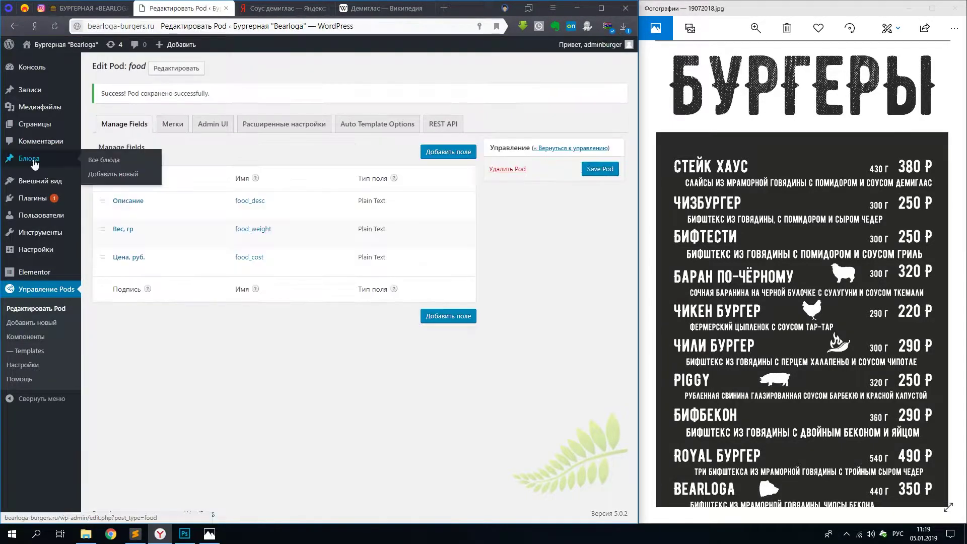
# Change the food Pod's «Добавить новый» label to «Добавить блюдо» and save the Pod
pyautogui.click(284, 124)
pyautogui.click(172, 124)
pyautogui.click(248, 206)
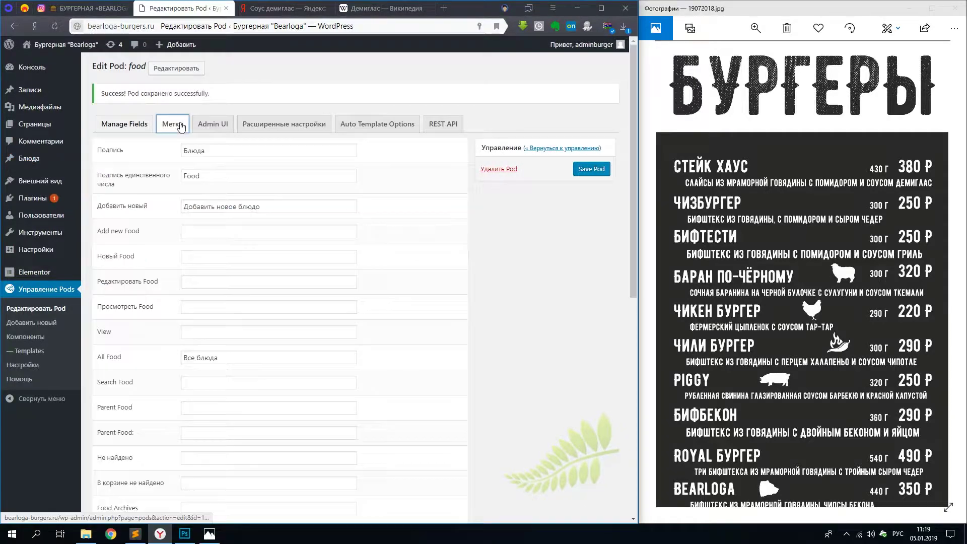
pyautogui.press('BackSpace')
pyautogui.press('BackSpace')
pyautogui.press('BackSpace')
pyautogui.press('BackSpace')
pyautogui.press('BackSpace')
pyautogui.write('блюдо')
pyautogui.click(124, 124)
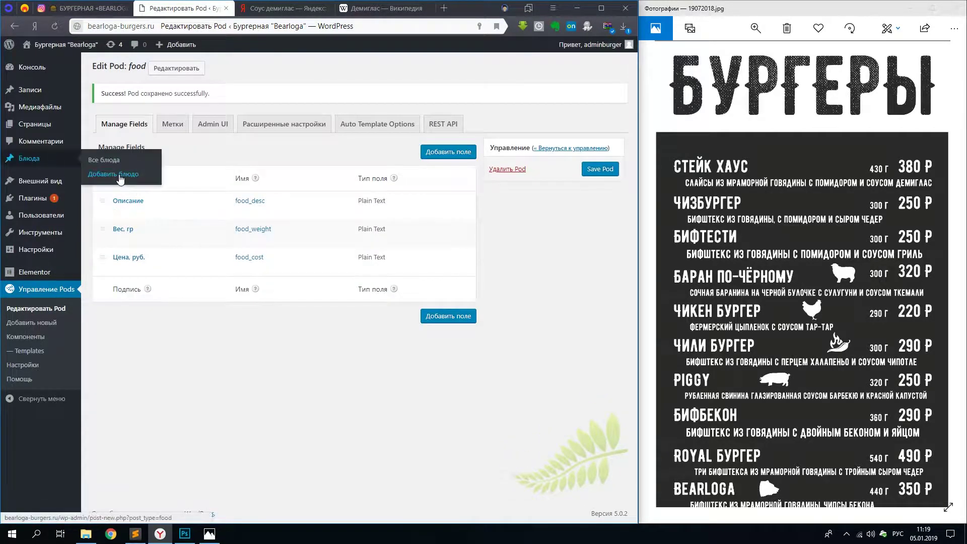
# Switch to Sublime Text and add the note «Добавим вывод короткого описания, веса и цены на странцу с блюдом.» below the «Блюда» parameters
pyautogui.click(135, 533)
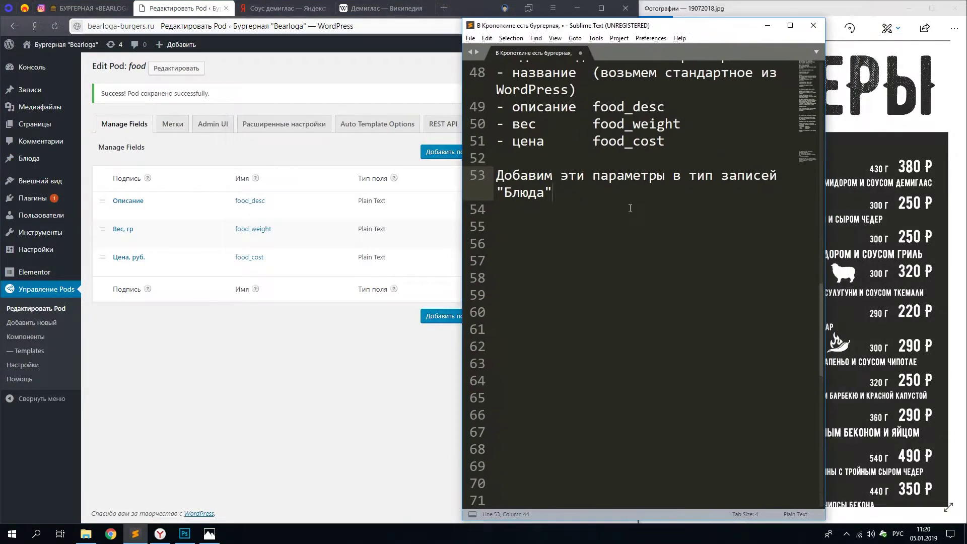
pyautogui.scroll(-3, 602, 348)
pyautogui.scroll(4, 602, 348)
pyautogui.scroll(-1, 611, 341)
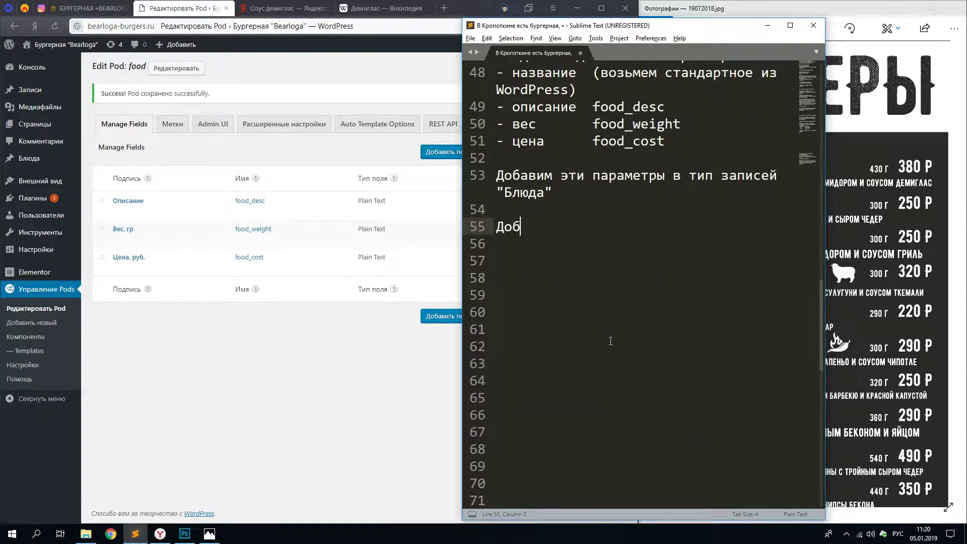
pyautogui.hotkey('ctrl', 'Left')
pyautogui.write('короткого опи')
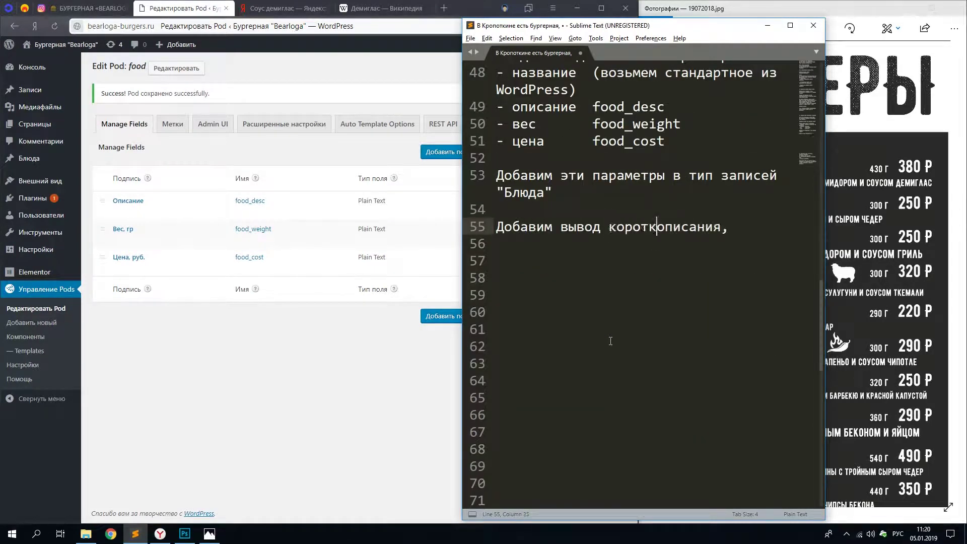
pyautogui.write('сания, веса и цены на странцу с блюдом.')
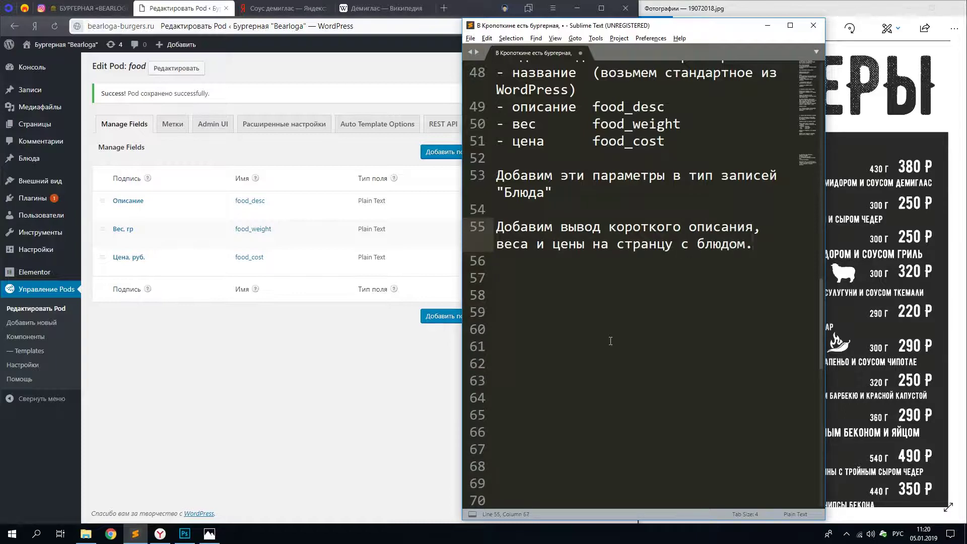
# Reword the new note to begin with «Позже добавим» and cut it from its current place in the plan
pyautogui.click(496, 261)
pyautogui.click(494, 224)
pyautogui.write('Позже')
pyautogui.press('Delete')
pyautogui.write('д')
pyautogui.moveTo(493, 225); pyautogui.dragTo(587, 282)
pyautogui.hotkey('ctrl', 'x')
pyautogui.scroll(-5, 588, 290)
pyautogui.scroll(8, 654, 312)
pyautogui.scroll(-2, 554, 322)
pyautogui.scroll(-6, 552, 219)
# Move the item «4. Наполняем одну категорию, например "Бургеры"» up to directly below the note on the «Блюда» parameters
pyautogui.moveTo(689, 260); pyautogui.dragTo(496, 261)
pyautogui.scroll(4, 566, 248)
pyautogui.moveTo(640, 448); pyautogui.dragTo(496, 432)
pyautogui.hotkey('ctrl', 'x')
pyautogui.scroll(2, 601, 294)
pyautogui.click(601, 294)
pyautogui.hotkey('ctrl', 'v')
# Insert blank lines above and below the «4. Наполняем одну категорию» item in the notes
pyautogui.scroll(-4, 601, 294)
pyautogui.click(617, 263)
pyautogui.press('Return')
pyautogui.press('Return')
pyautogui.press('Return')
pyautogui.press('Return')
pyautogui.press('Return')
pyautogui.press('Return')
pyautogui.press('Return')
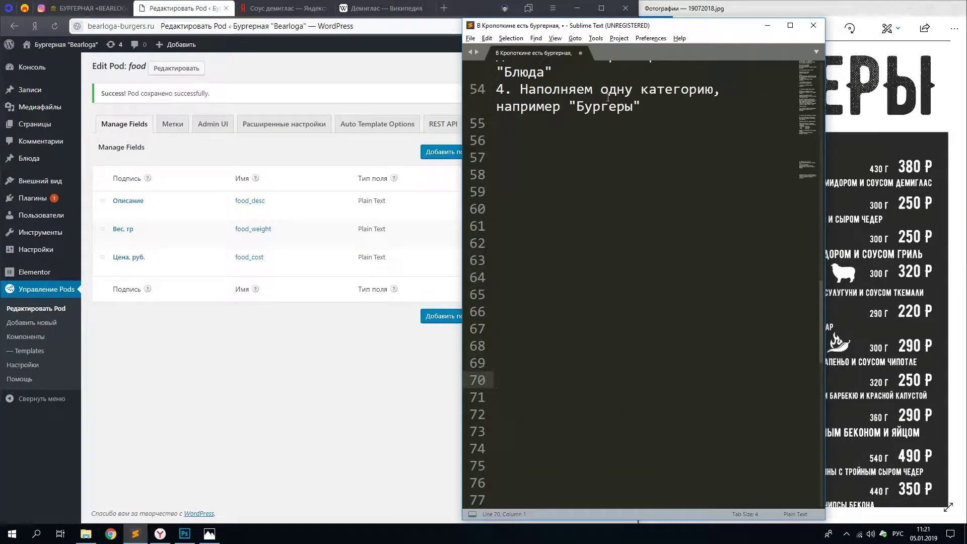
pyautogui.click(572, 75)
pyautogui.press('Return')
pyautogui.press('Return')
pyautogui.press('Return')
pyautogui.scroll(4, 570, 97)
# Return to the browser, open the list of all dishes and open the form for adding a new Pod
pyautogui.click(767, 26)
pyautogui.click(29, 158)
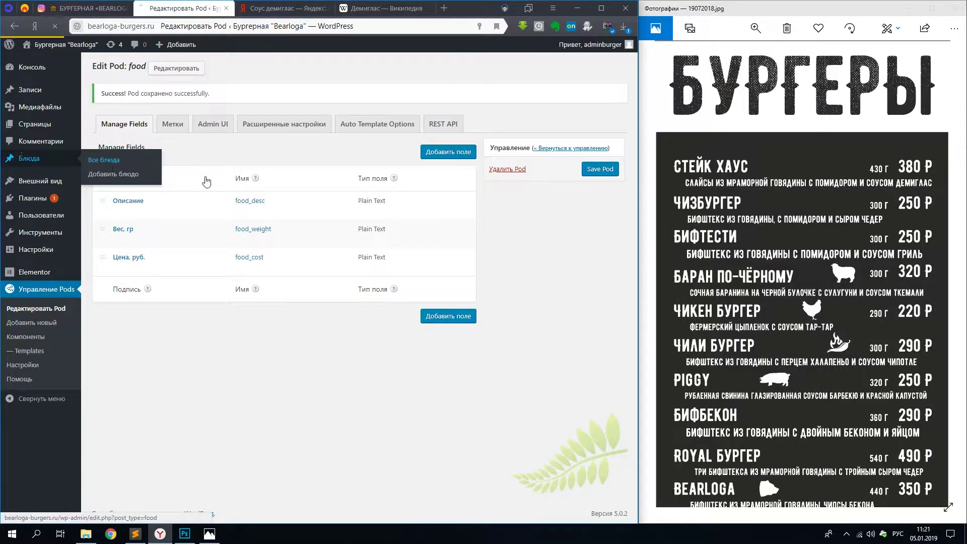
pyautogui.moveTo(75, 325)
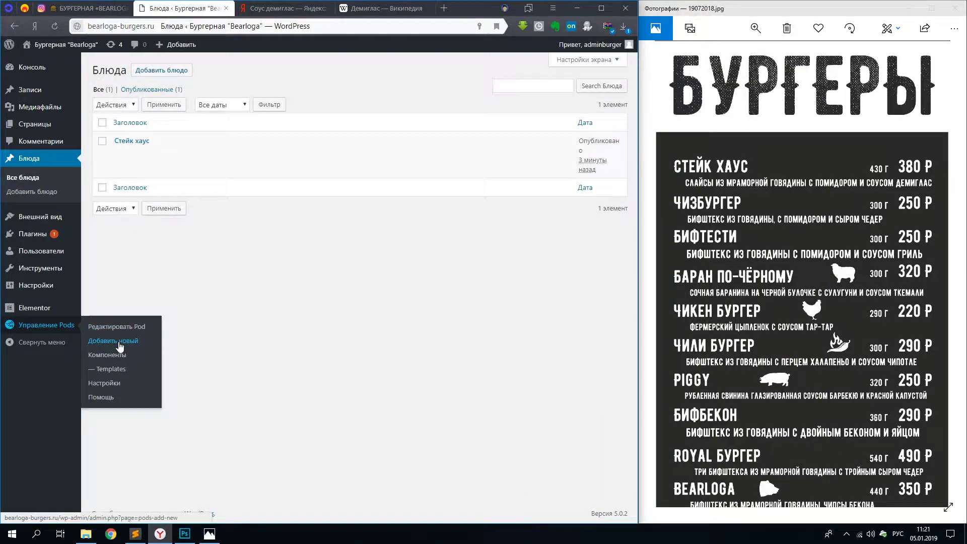
pyautogui.click(121, 346)
# Add the line «Добавим пользовательскую категорию блюд» below item 4 in the Sublime Text notes
pyautogui.hotkey('alt', 'Tab')
pyautogui.click(521, 143)
pyautogui.write('Добавиию блюд')
# Set up a new custom taxonomy Pod with food_category as the singular label and the same name plus «s» as the plural
pyautogui.click(393, 296)
pyautogui.click(267, 222)
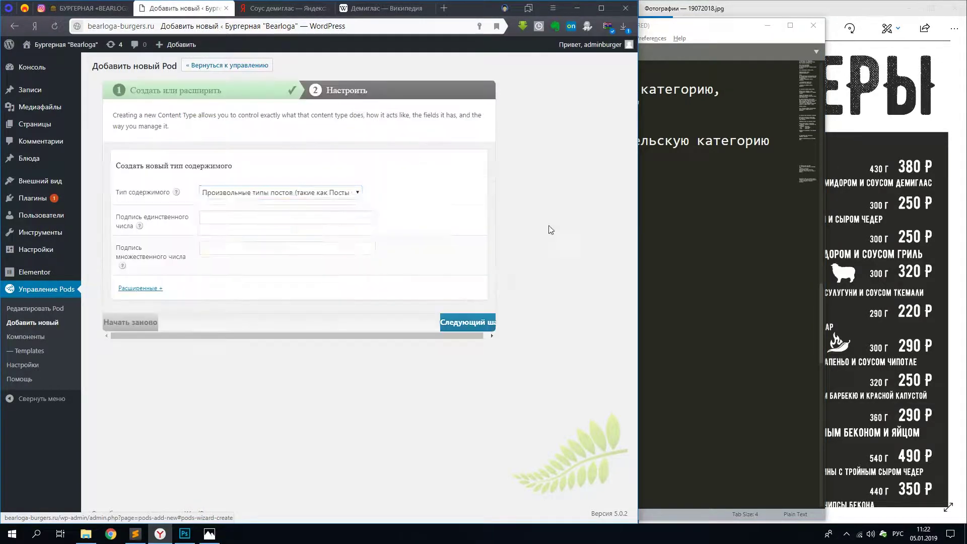
pyautogui.click(280, 192)
pyautogui.click(280, 208)
pyautogui.click(281, 217)
pyautogui.write('food_categ')
pyautogui.write('ory')
pyautogui.moveTo(281, 216); pyautogui.dragTo(206, 231)
pyautogui.press('Tab')
pyautogui.hotkey('ctrl', 'v')
pyautogui.write('s')
# Look up the English plural of «категория» in Google Переводчик, set the plural label to food_categories and create the Pod
pyautogui.click(312, 9)
pyautogui.click(326, 23)
pyautogui.write('екф')
pyautogui.press('Return')
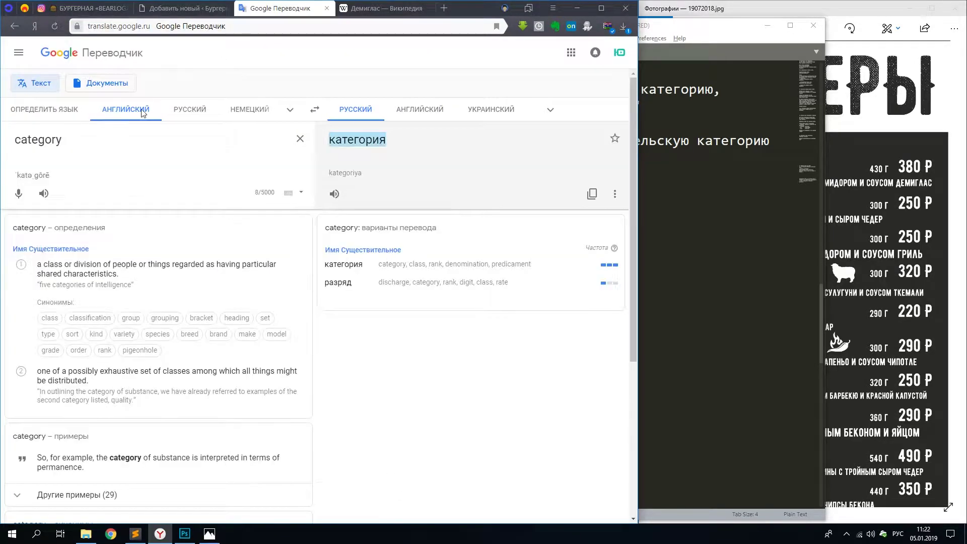
pyautogui.click(189, 110)
pyautogui.click(110, 142)
pyautogui.click(188, 9)
pyautogui.moveTo(220, 248); pyautogui.dragTo(332, 263)
pyautogui.hotkey('ctrl', 'v')
pyautogui.click(468, 324)
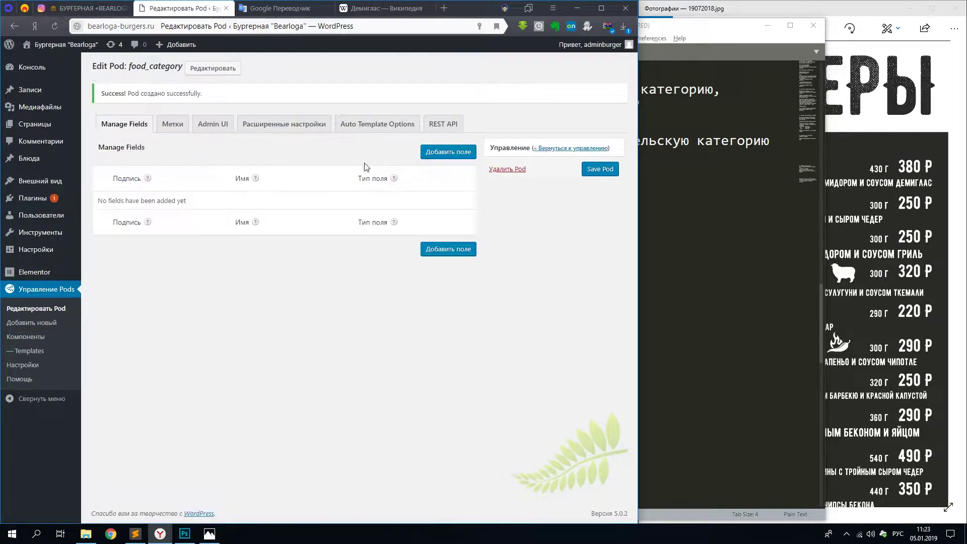
# Examine the food_category Pod's labels, Admin UI options and Menu Location choices, and save the Pod
pyautogui.click(167, 128)
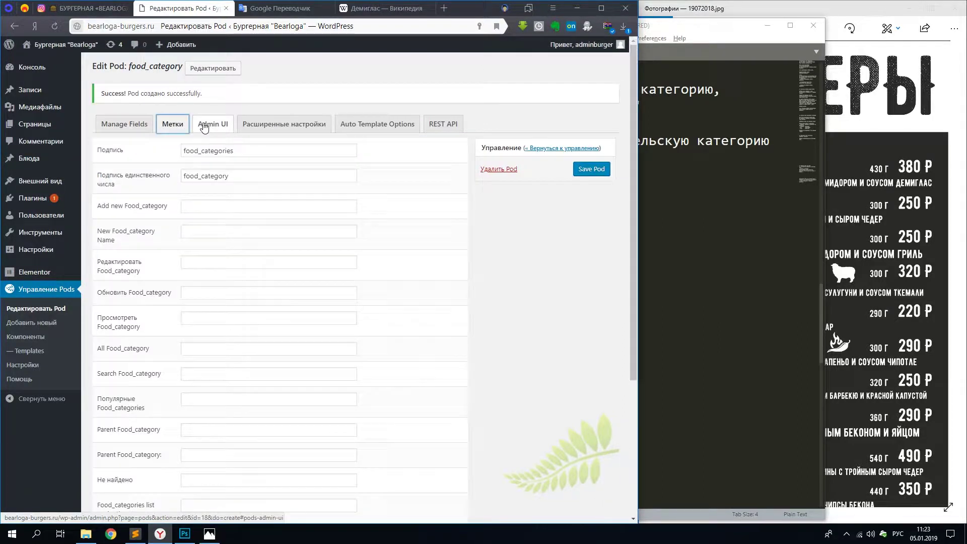
pyautogui.click(210, 126)
pyautogui.click(223, 266)
pyautogui.click(224, 266)
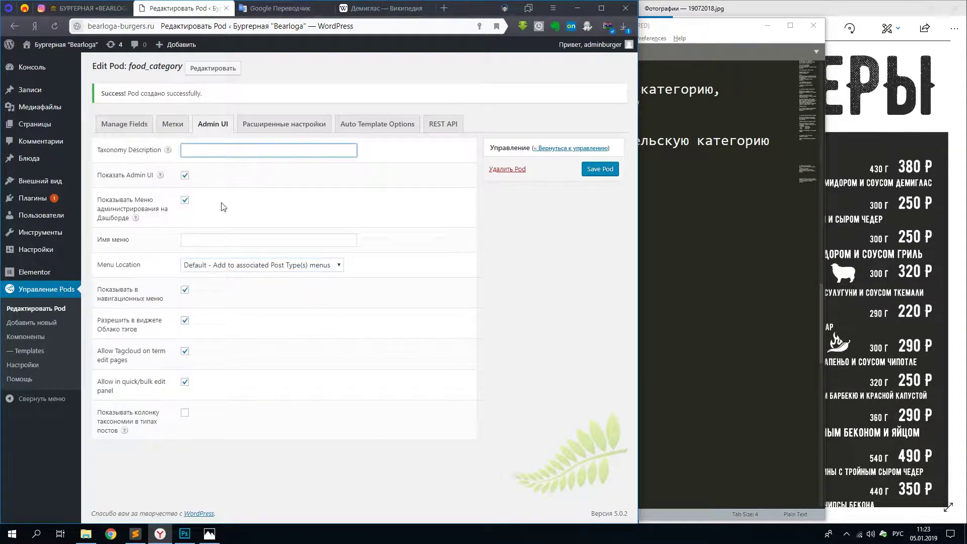
pyautogui.click(594, 169)
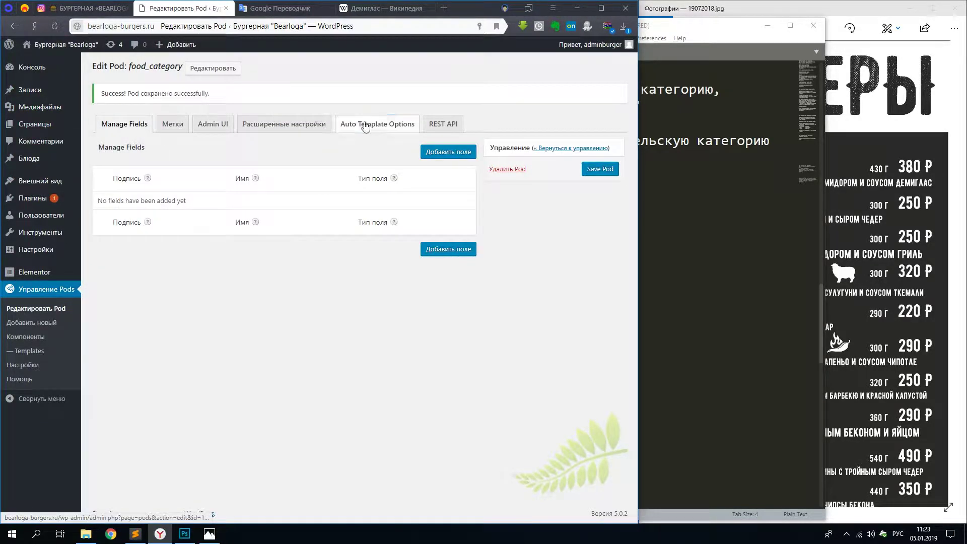
# Link the food_category taxonomy to the «Блюда» (food) post type in its advanced settings and save the Pod
pyautogui.click(284, 124)
pyautogui.click(229, 196)
pyautogui.scroll(-2, 302, 285)
pyautogui.click(324, 286)
pyautogui.click(272, 306)
pyautogui.click(272, 310)
pyautogui.click(281, 284)
pyautogui.click(272, 296)
pyautogui.scroll(-2, 437, 326)
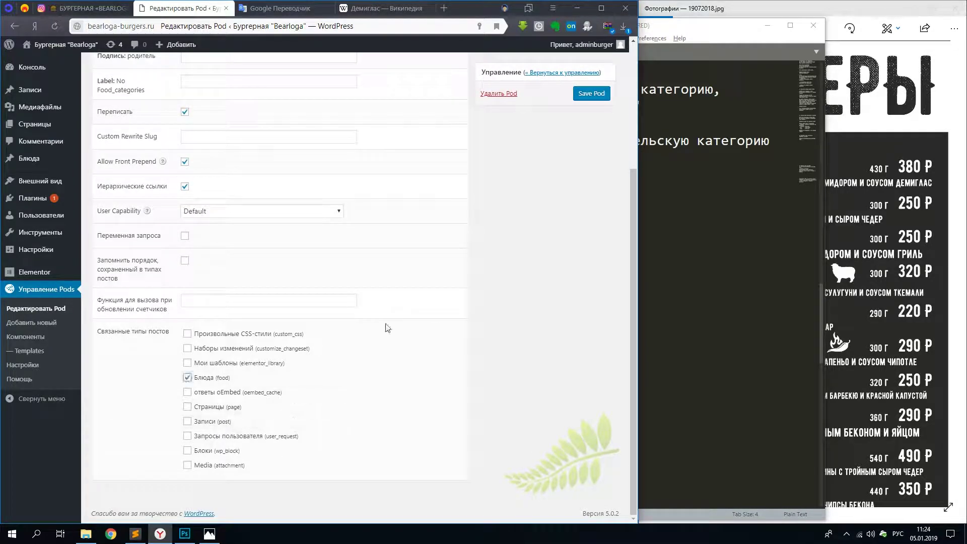
pyautogui.scroll(4, 381, 355)
pyautogui.click(593, 167)
# Set the food_category Pod's «Подпись» label to «Категории» and save the Pod
pyautogui.hotkey('alt', 'Tab')
pyautogui.click(531, 190)
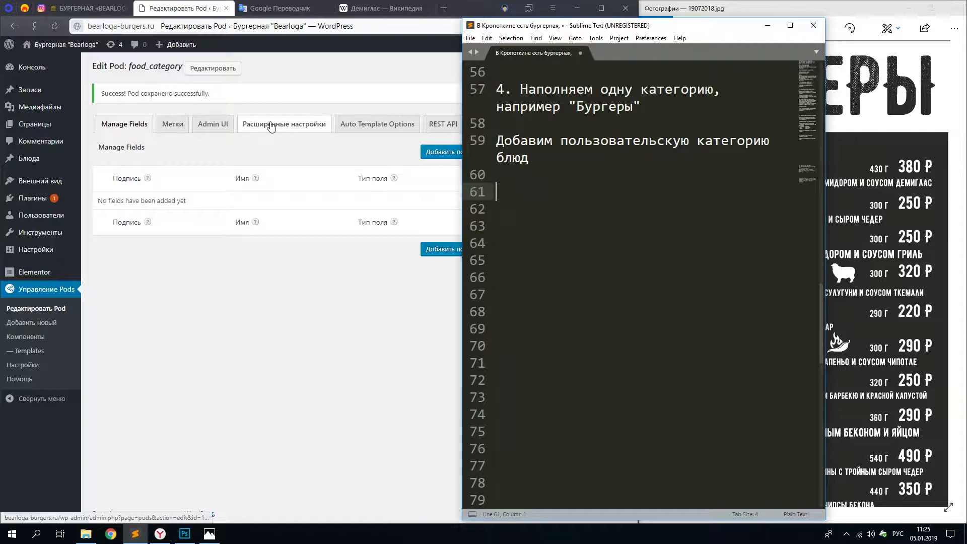
pyautogui.click(173, 124)
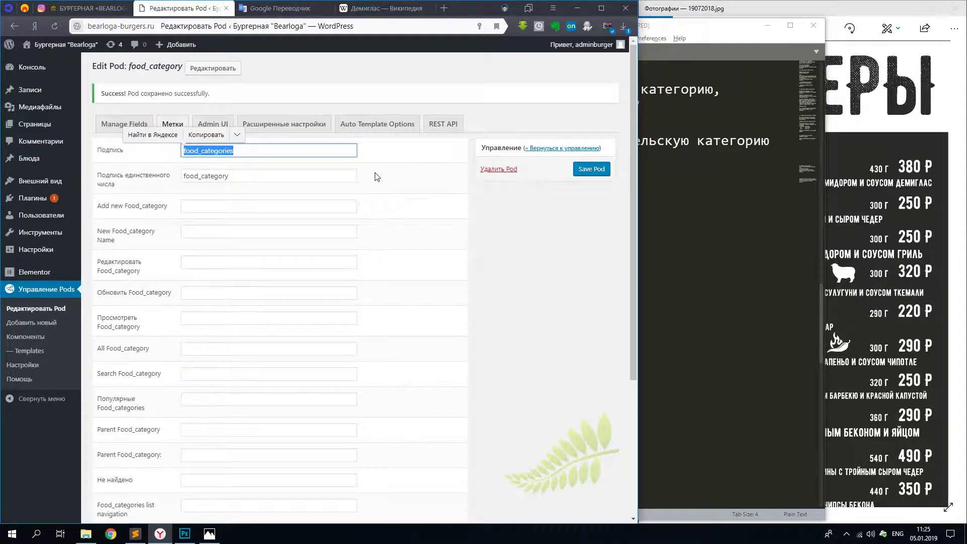
pyautogui.write('Категории')
pyautogui.press('Return')
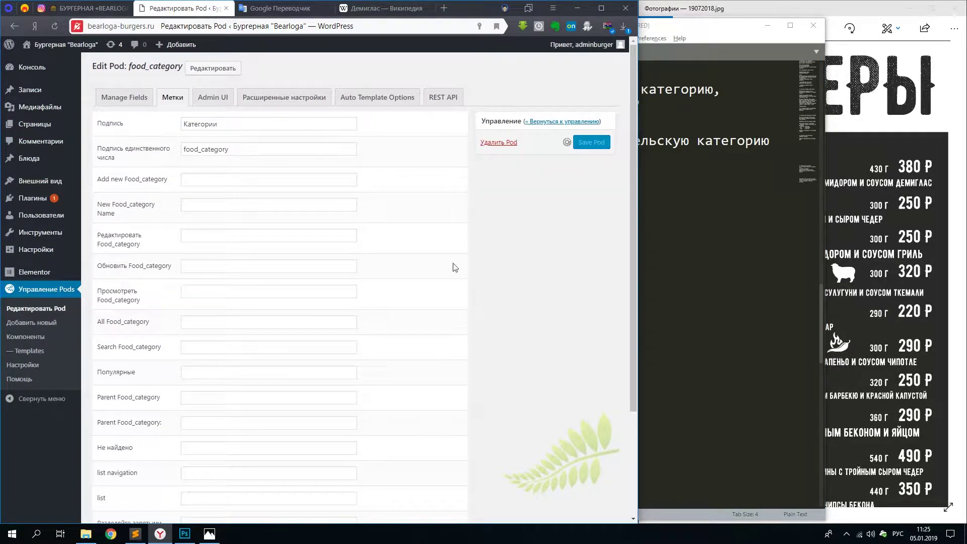
# Open the dish categories page and add the category «Бургеры»
pyautogui.moveTo(60, 158)
pyautogui.click(115, 190)
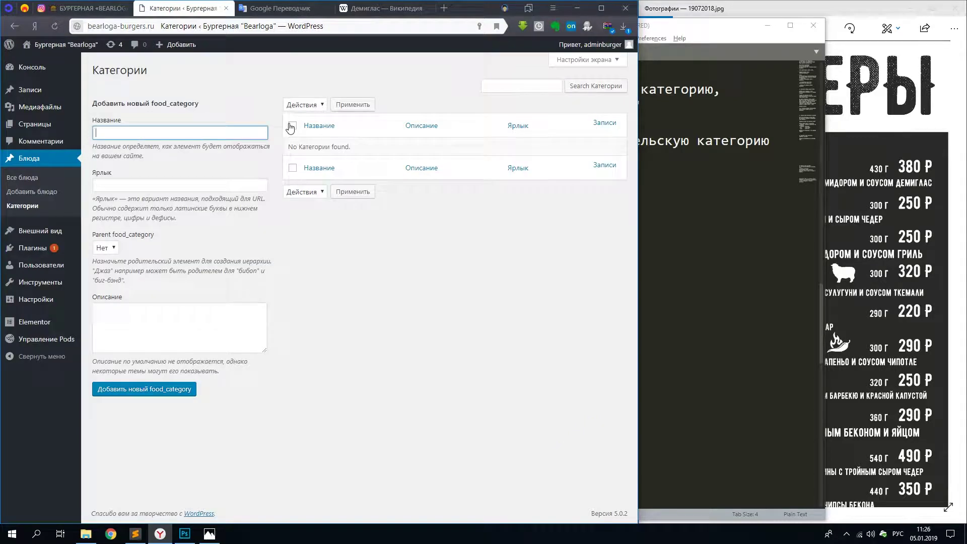
pyautogui.write('Бургеры')
pyautogui.press('Return')
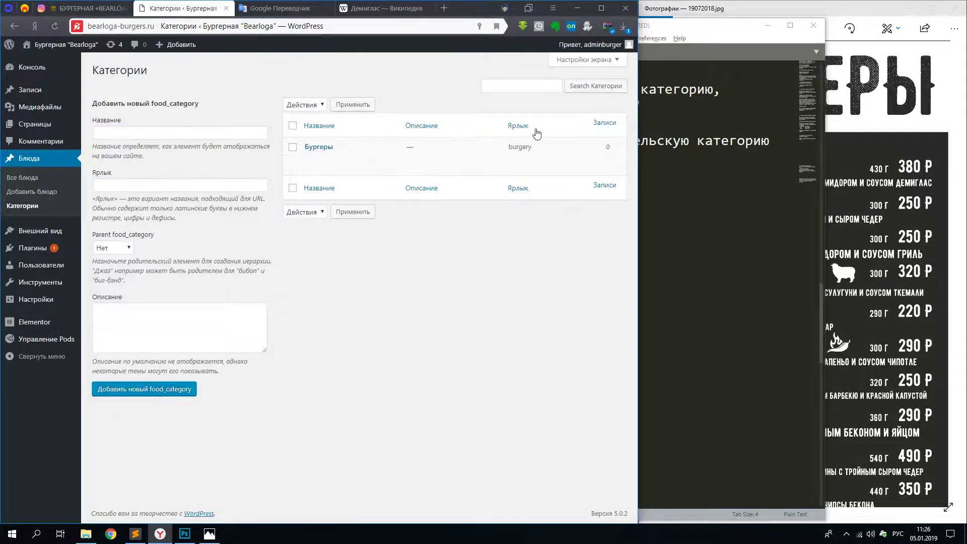
# Add the dish categories «Пицца», «Соусы», «Закуски» and «Десерты»
pyautogui.click(174, 391)
pyautogui.click(112, 133)
pyautogui.write('Соусы')
pyautogui.click(141, 391)
pyautogui.click(106, 133)
pyautogui.write('Закуски')
pyautogui.click(138, 391)
pyautogui.write('Десерты')
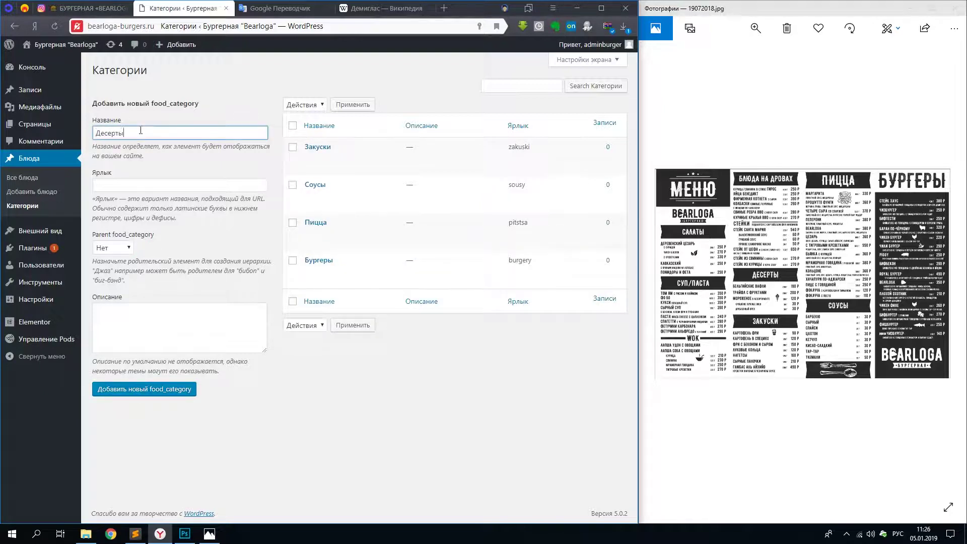
pyautogui.press('Return')
# Add the dish categories «Блюда на дровах», «WOK», «Суп/паста» and «Салаты»
pyautogui.click(170, 393)
pyautogui.click(174, 134)
pyautogui.hotkey('alt', 'shift')
pyautogui.write('WOK')
pyautogui.click(157, 389)
pyautogui.click(135, 131)
pyautogui.click(157, 394)
pyautogui.write('Салаты')
pyautogui.press('Return')
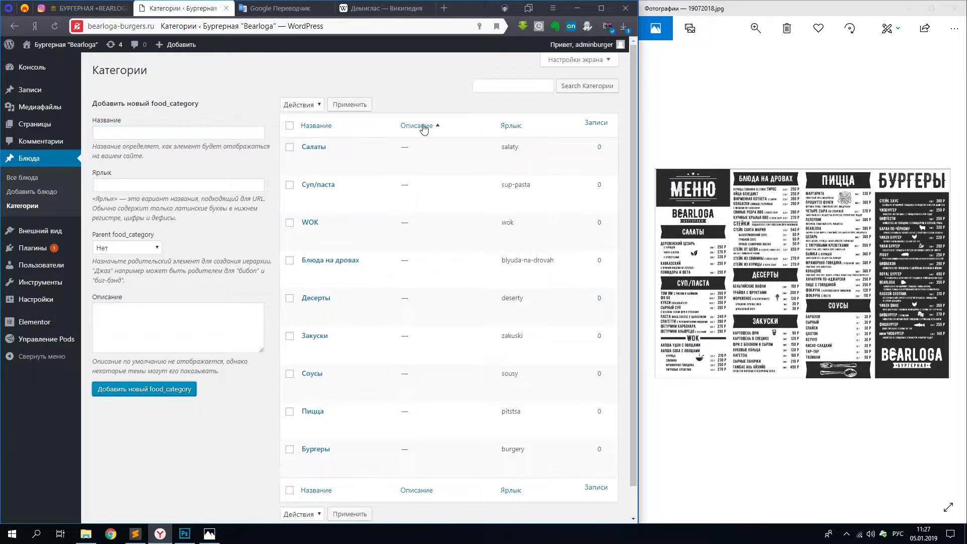
# Open the Стейк хаус dish, assign it to the category «Бургеры» and update the entry
pyautogui.click(27, 178)
pyautogui.click(130, 147)
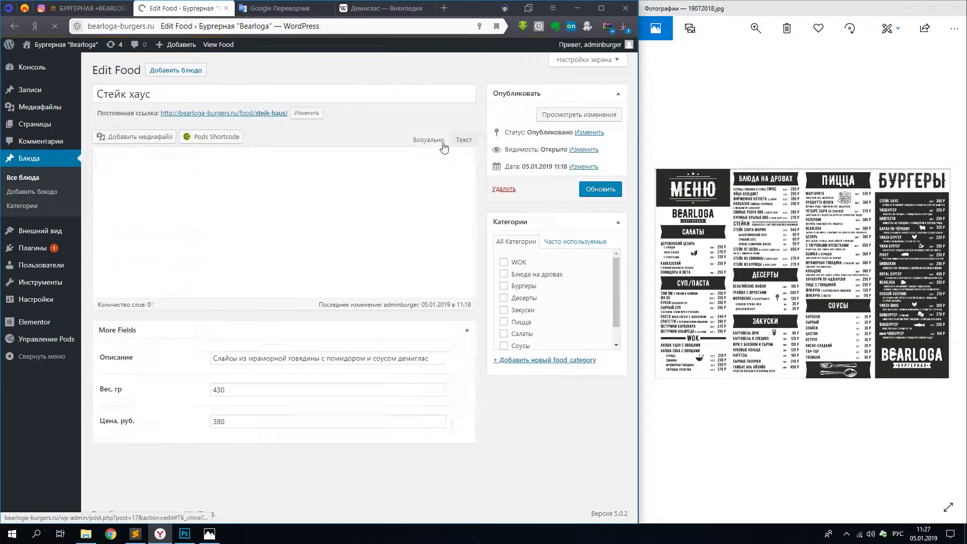
pyautogui.click(598, 193)
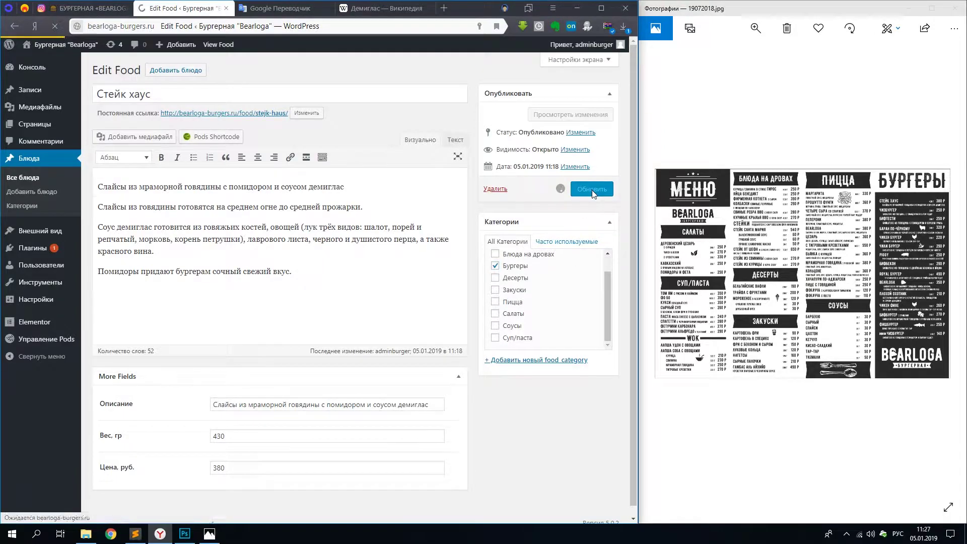
# Check the dish list, then review the food pod's Admin UI, advanced, auto template and REST API settings
pyautogui.click(26, 179)
pyautogui.click(585, 61)
pyautogui.click(587, 188)
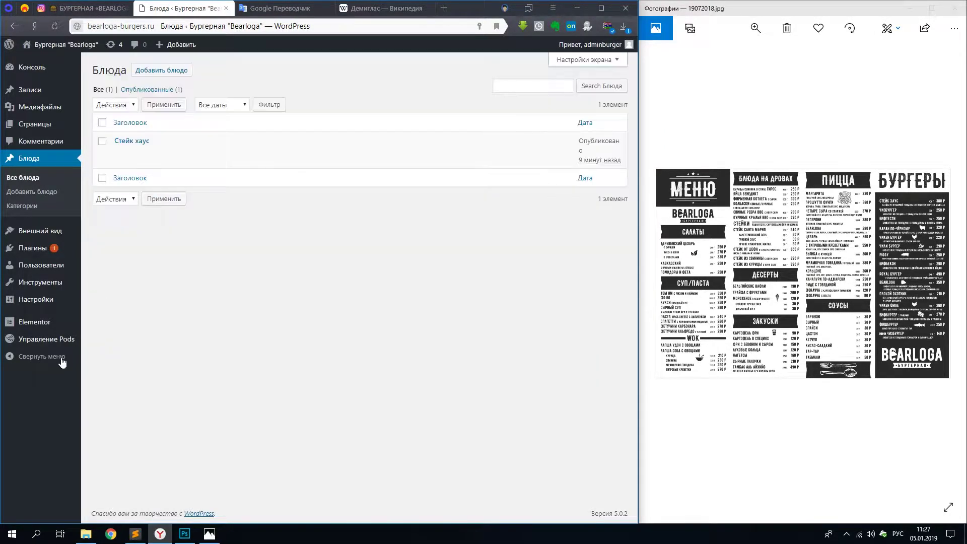
pyautogui.click(46, 338)
pyautogui.click(120, 194)
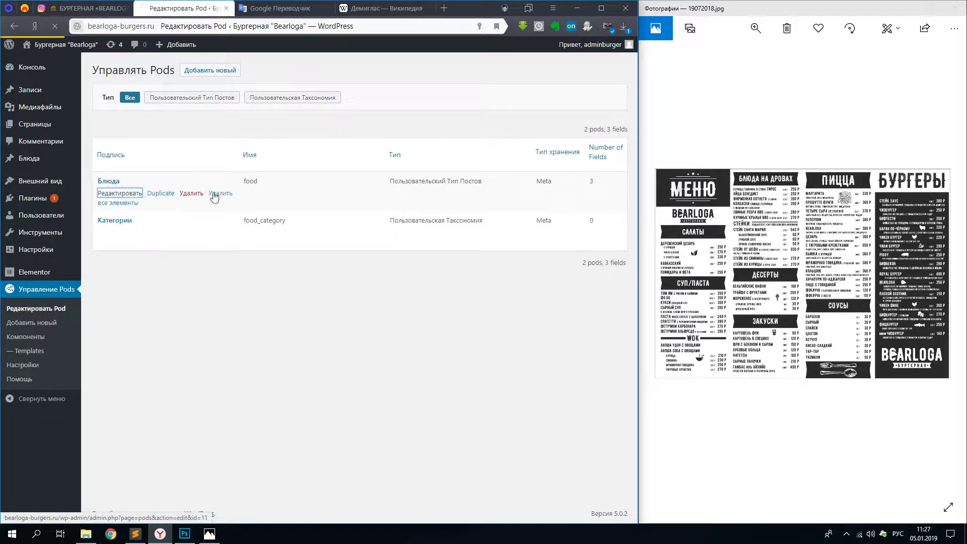
pyautogui.click(172, 97)
pyautogui.click(212, 97)
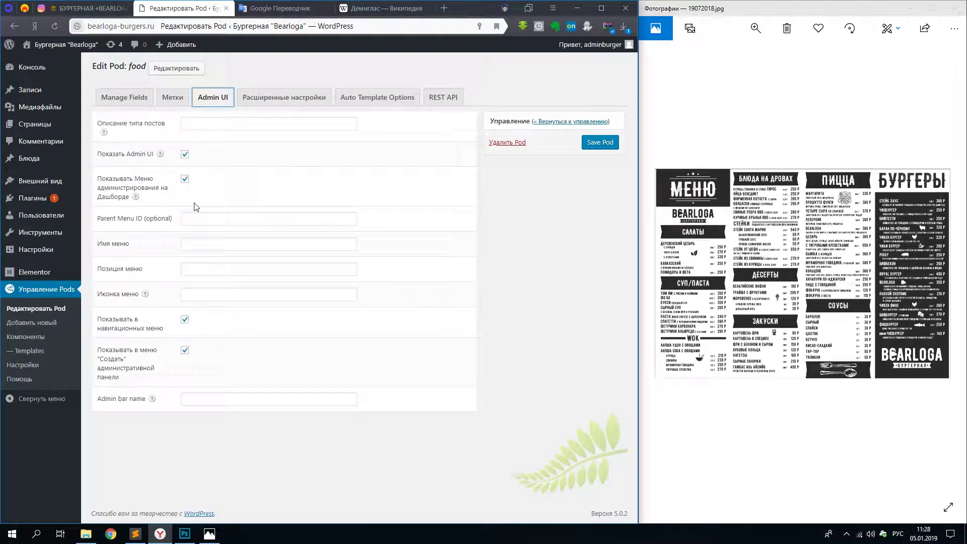
pyautogui.click(259, 99)
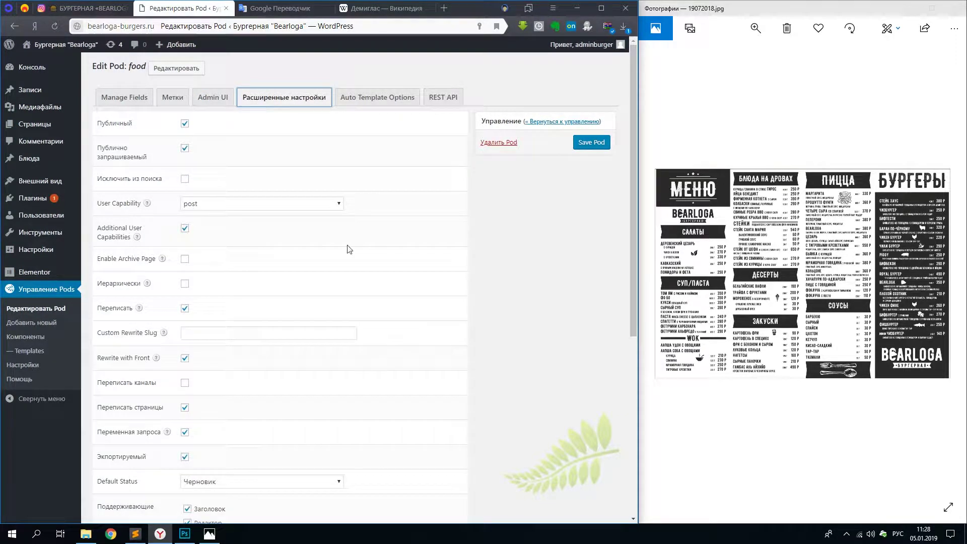
pyautogui.scroll(-5, 383, 282)
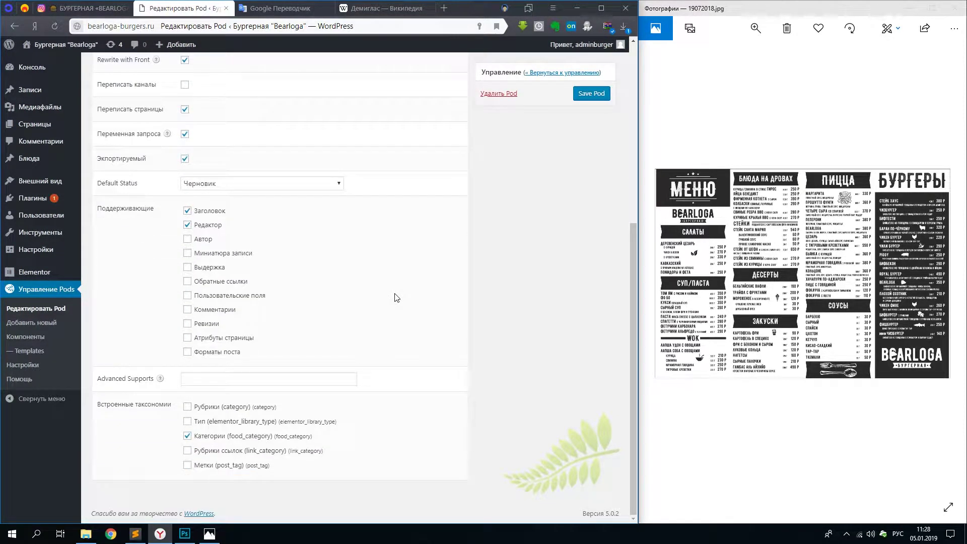
pyautogui.scroll(6, 397, 297)
pyautogui.click(443, 97)
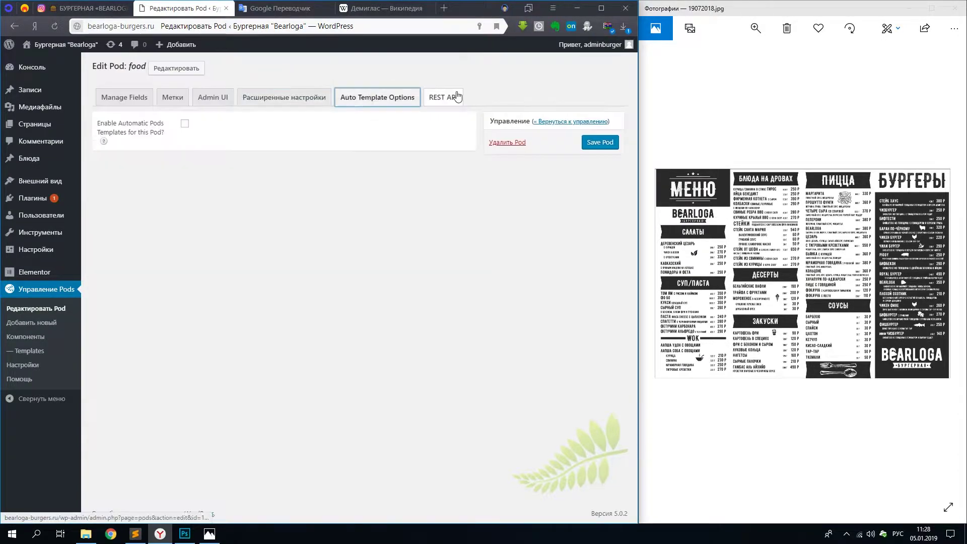
# Create a new dish «Чизбургер» with the description «Бифштекс из говядины с помидором и сыром чедер»
pyautogui.click(126, 177)
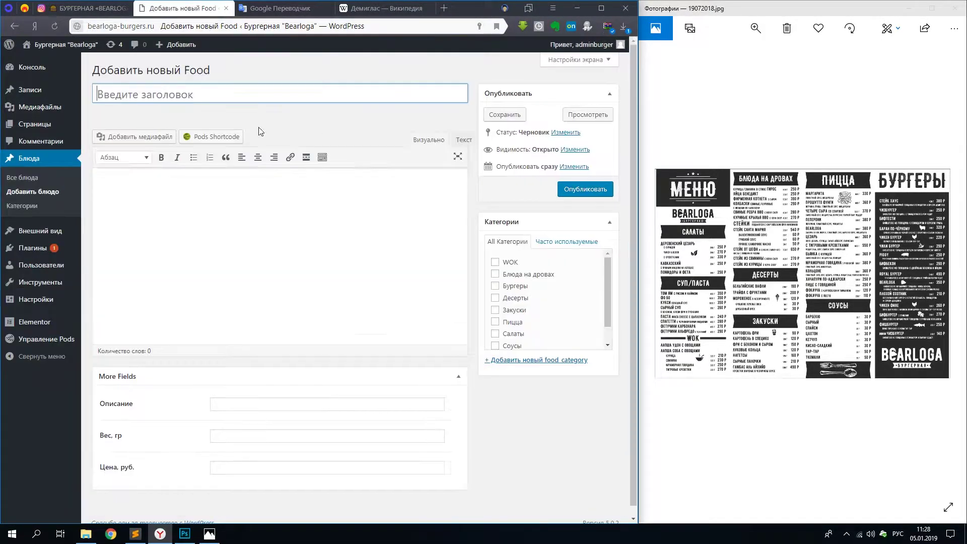
pyautogui.scroll(6, 832, 193)
pyautogui.click(157, 92)
pyautogui.write('Чм')
pyautogui.click(254, 404)
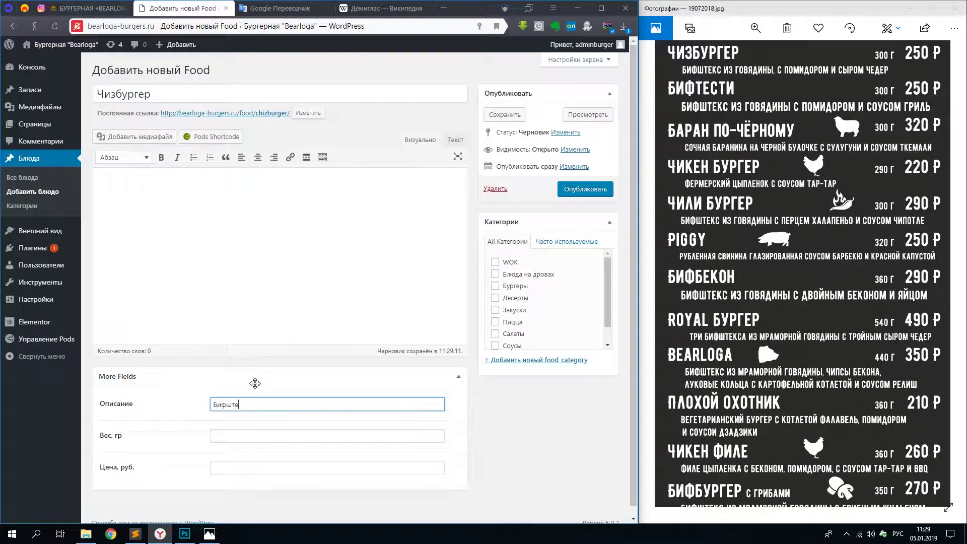
# Set the Чизбургер's weight to 300 g and price to 250 rubles, assign it to «Бургеры» and publish it
pyautogui.press('Tab')
pyautogui.write('300')
pyautogui.press('Tab')
pyautogui.write('250')
pyautogui.click(585, 189)
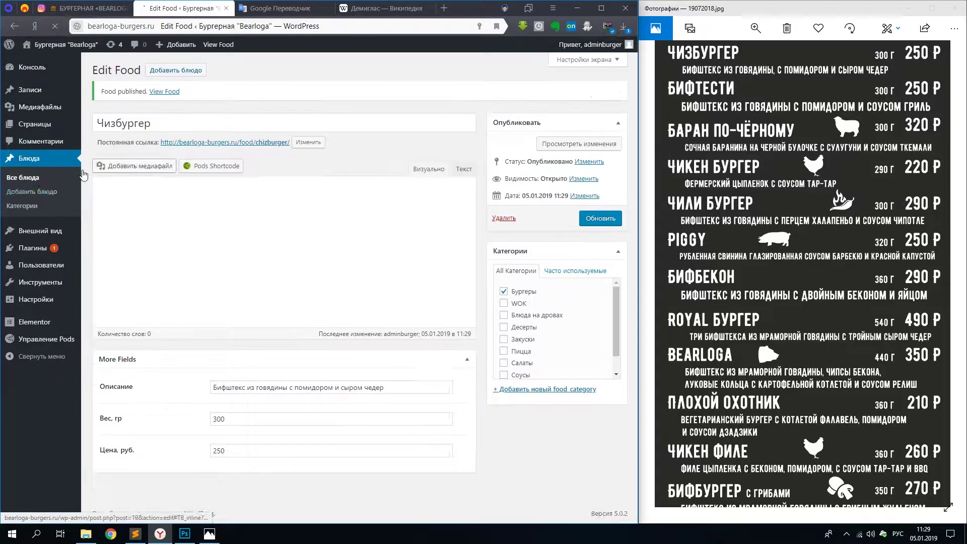
# Create a new dish «Бифтести» with the description «Бифштекс из говядины с помидором и соусом гриль»
pyautogui.write('Биф')
pyautogui.press('Tab')
pyautogui.press('Tab')
pyautogui.write('Би')
pyautogui.click(283, 229)
pyautogui.click(603, 64)
pyautogui.click(606, 168)
pyautogui.click(279, 407)
pyautogui.write('фштекс из говядины с помидором и соусом гриль')
# Set the weight of «Бифтести» to 300 g and its price to 250 rubles, and publish the dish
pyautogui.press('Tab')
pyautogui.write('300')
pyautogui.press('Tab')
pyautogui.write('250')
pyautogui.click(584, 190)
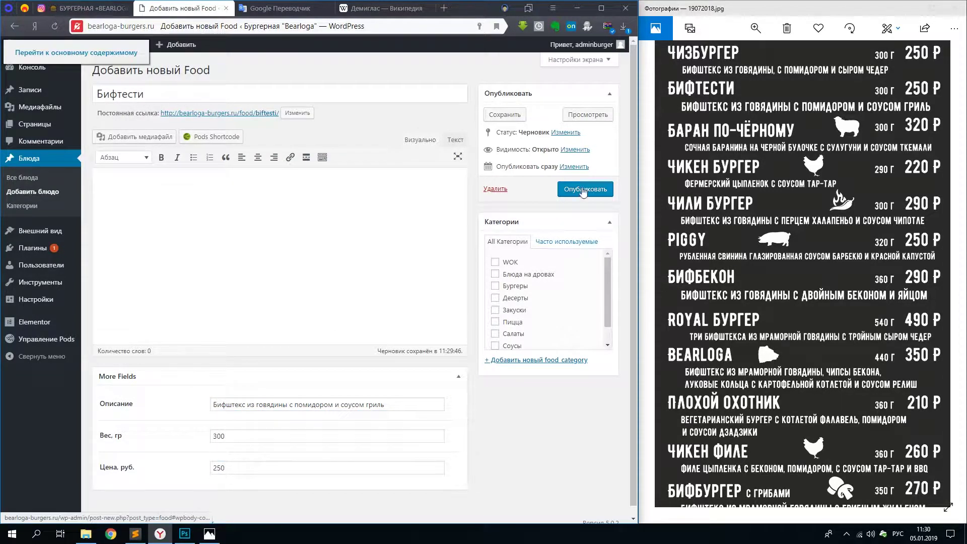
# Disable the «Редактор» support in the advanced settings of the «Блюда» pod and save the pod
pyautogui.moveTo(58, 341)
pyautogui.click(110, 341)
pyautogui.click(115, 192)
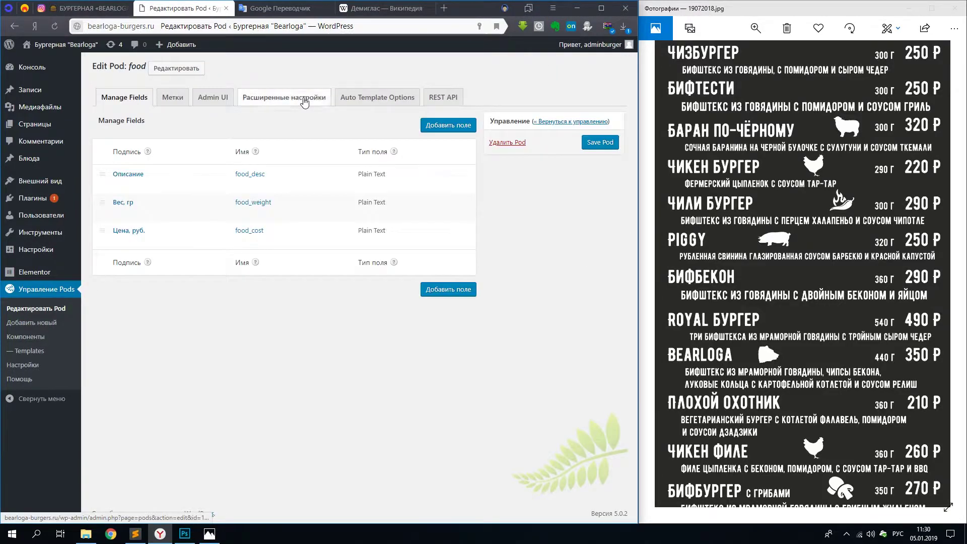
pyautogui.click(304, 99)
pyautogui.scroll(-6, 325, 345)
pyautogui.click(215, 224)
pyautogui.scroll(3, 218, 224)
pyautogui.click(591, 93)
# Create a new dish «Баран по чёрному» with the description «Сочная баранина на чёрной булочке с сулугуни и соусом ткемали»
pyautogui.click(29, 158)
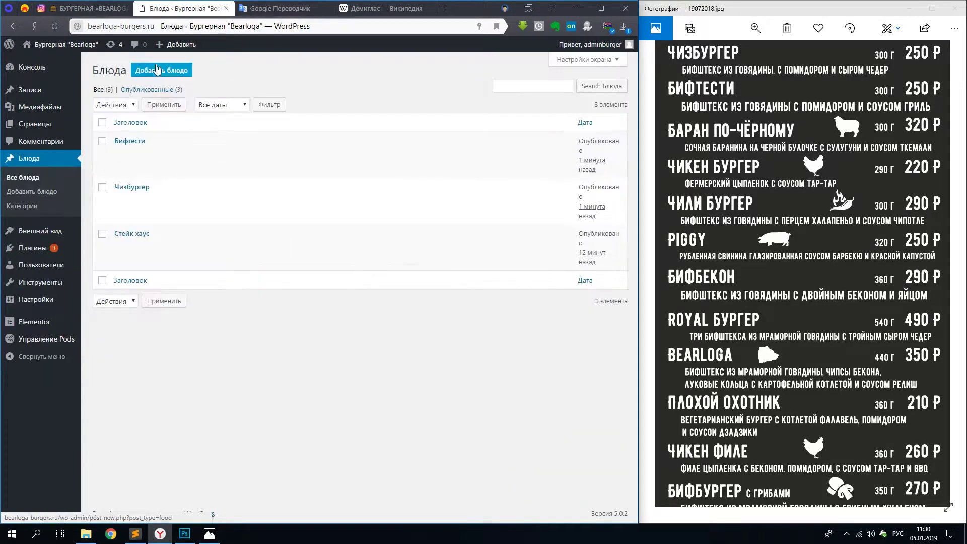
pyautogui.write('Баран по чёрному')
pyautogui.click(306, 166)
pyautogui.press('Escape')
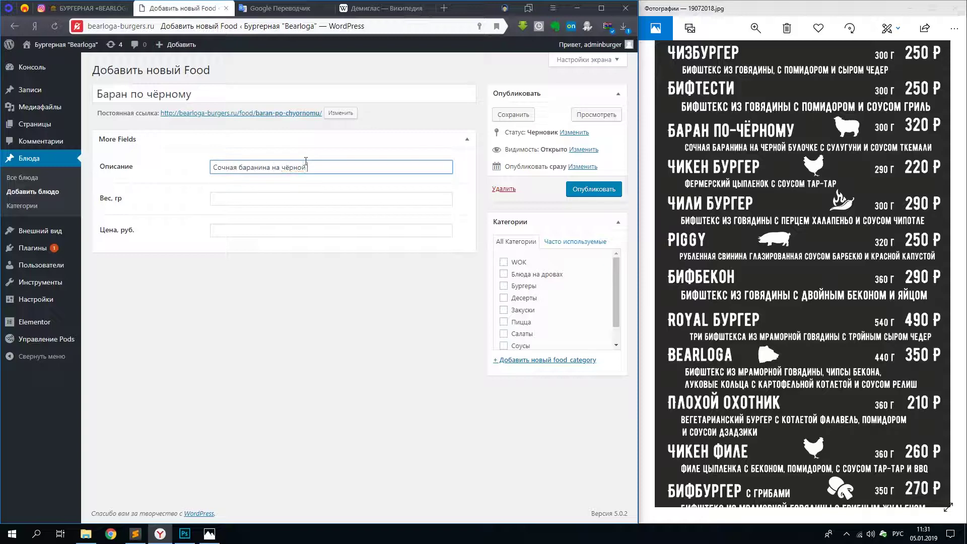
pyautogui.write('Сочная баранина на чёрной булочке с сулугуни и соусом ткемали')
# Set the weight of «Баран по чёрному» to 300 g and price to 320 rubles, assign it to «Бургеры» and publish it
pyautogui.press('Tab')
pyautogui.write('300')
pyautogui.press('Tab')
pyautogui.write('320')
pyautogui.click(609, 190)
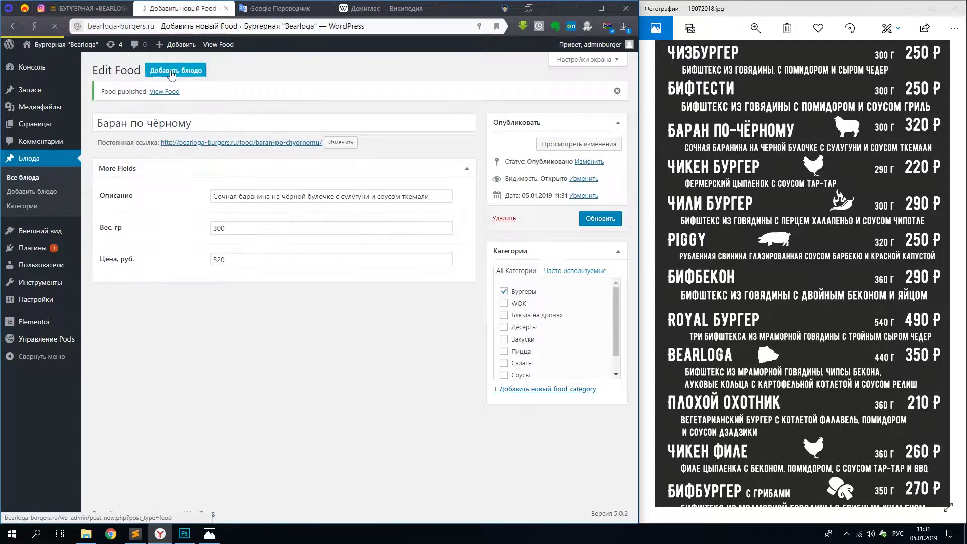
# Open a new dish form and rearrange the menu photo window to show the burgers from «Чикен бургер» onward
pyautogui.click(183, 66)
pyautogui.moveTo(778, 2); pyautogui.dragTo(798, 532)
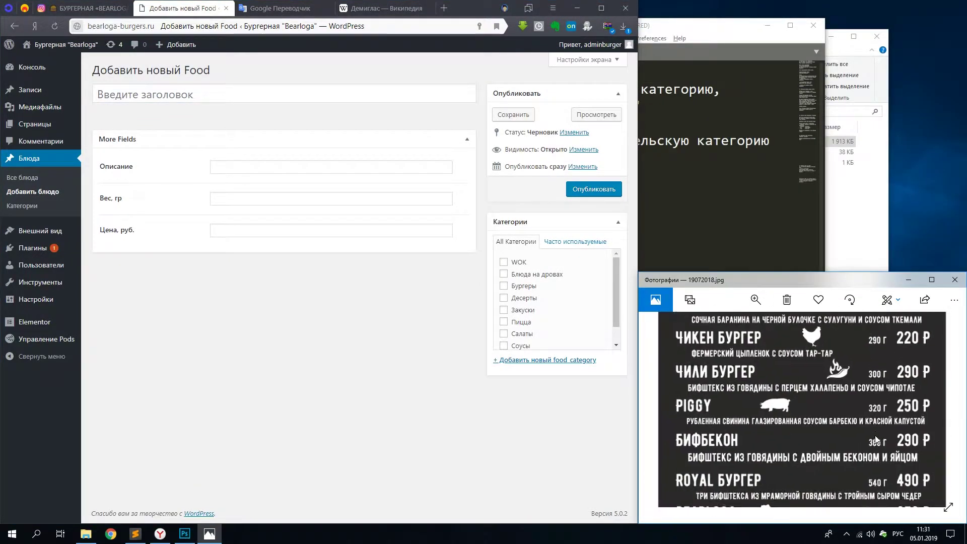
pyautogui.moveTo(772, 280); pyautogui.dragTo(767, 37)
pyautogui.moveTo(806, 499); pyautogui.dragTo(825, 279)
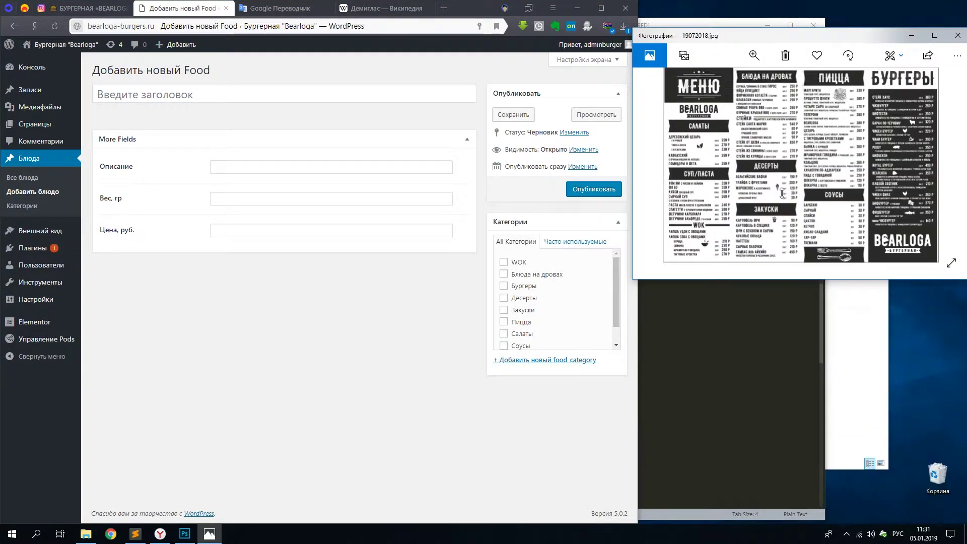
pyautogui.scroll(3, 886, 166)
pyautogui.moveTo(856, 125); pyautogui.dragTo(705, 226)
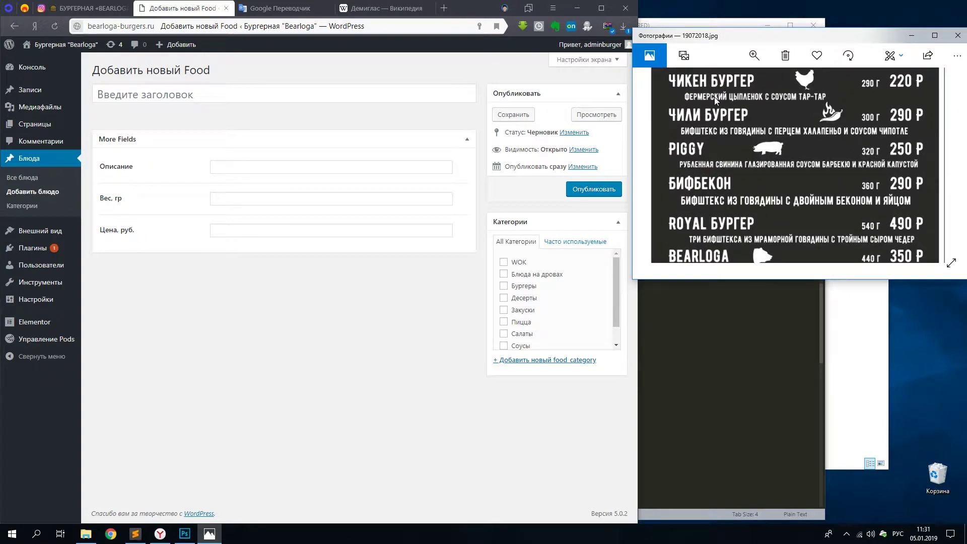
# Name the new dish «Чикен бургер» and describe it as «Фермерский цыпленок с соусом тар-тар»
pyautogui.click(178, 88)
pyautogui.write('Чикен бургер')
pyautogui.click(241, 168)
pyautogui.write('Фермерский цыпл')
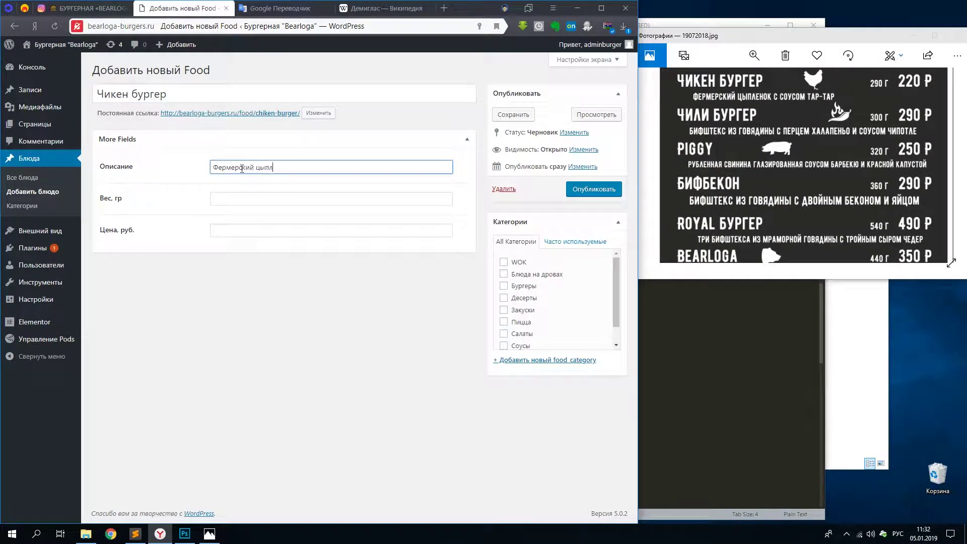
# Set the weight of «Чикен бургер» to 290 g and price to 220 rubles, assign it to «Бургеры» and publish it
pyautogui.press('Tab')
pyautogui.write('290')
pyautogui.press('Tab')
pyautogui.write('220')
pyautogui.click(503, 285)
pyautogui.click(594, 189)
# Create a new dish «Чили бургер» with the description «Бифштекс из говядины с перцем халапеньо и соусом чипотле»
pyautogui.moveTo(769, 202); pyautogui.dragTo(768, 165)
pyautogui.click(175, 70)
pyautogui.click(173, 88)
pyautogui.write('Чили бургер')
pyautogui.click(272, 167)
pyautogui.write('Бифштекс из говядины с помидором и соусом гриль')
pyautogui.moveTo(294, 168); pyautogui.dragTo(706, 176)
pyautogui.write('перце')
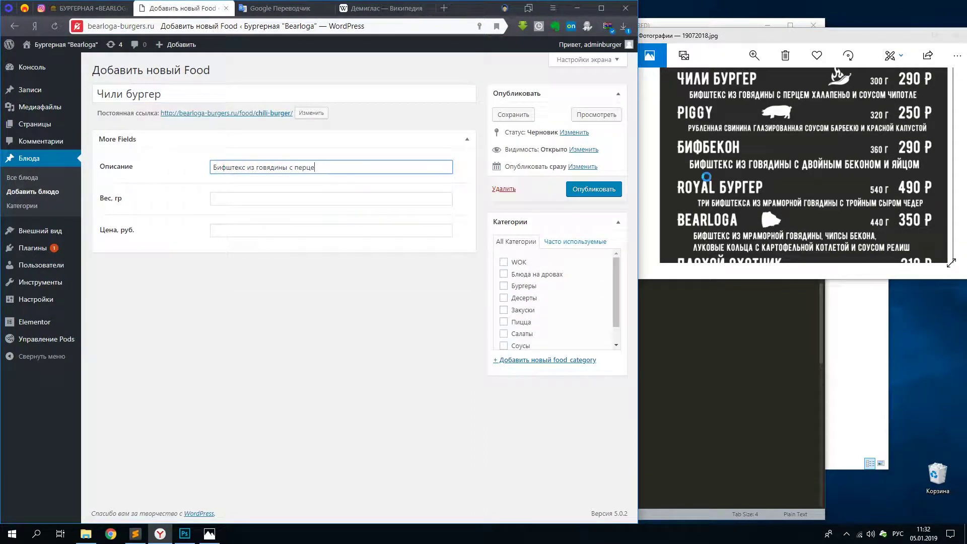
pyautogui.write('м халапе')
# Set the weight of «Чили бургер» to 300 g and price to 290 rubles, assign it to «Бургеры» and publish it
pyautogui.press('Tab')
pyautogui.write('300')
pyautogui.press('Tab')
pyautogui.write('290')
pyautogui.click(503, 285)
pyautogui.click(594, 188)
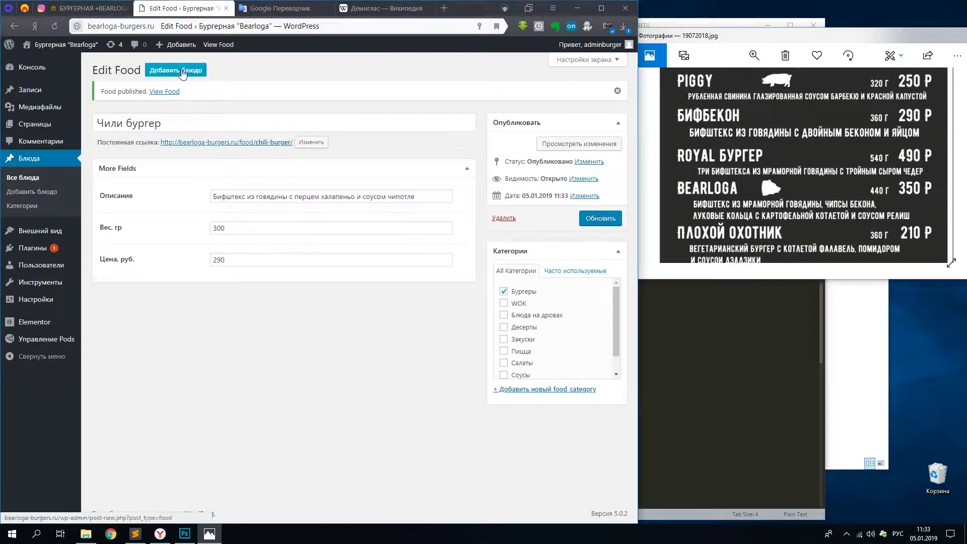
# Create a new dish «Piggy» with the description «Рубленая свинина глазированная соусом барбекю с красной капустой»
pyautogui.click(180, 72)
pyautogui.write('Piggy')
pyautogui.click(286, 170)
pyautogui.write('P')
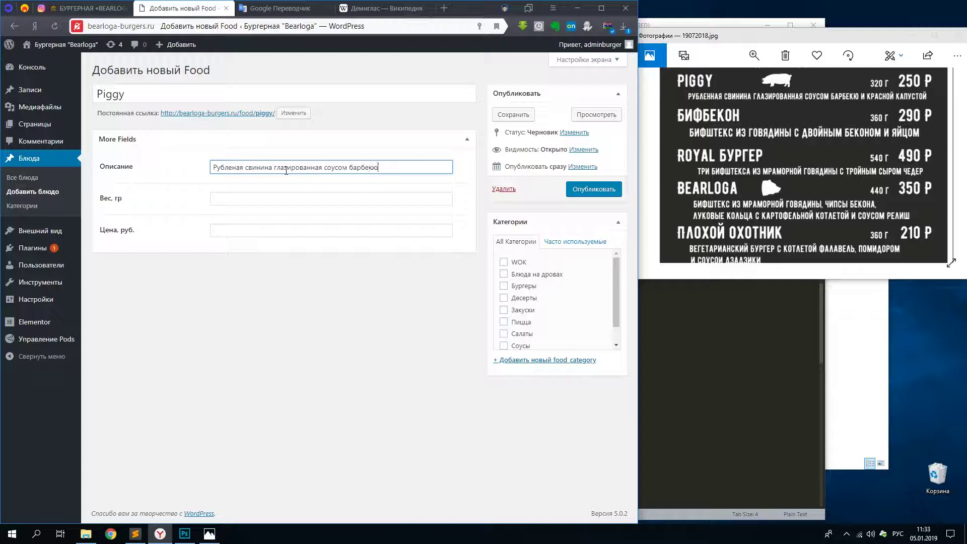
pyautogui.write('й')
# Set the weight of «Piggy» to 320 g and price to 250 rubles, assign it to «Бургеры» and publish it
pyautogui.press('Tab')
pyautogui.write('320')
pyautogui.press('Tab')
pyautogui.write('250')
pyautogui.click(503, 285)
pyautogui.click(593, 189)
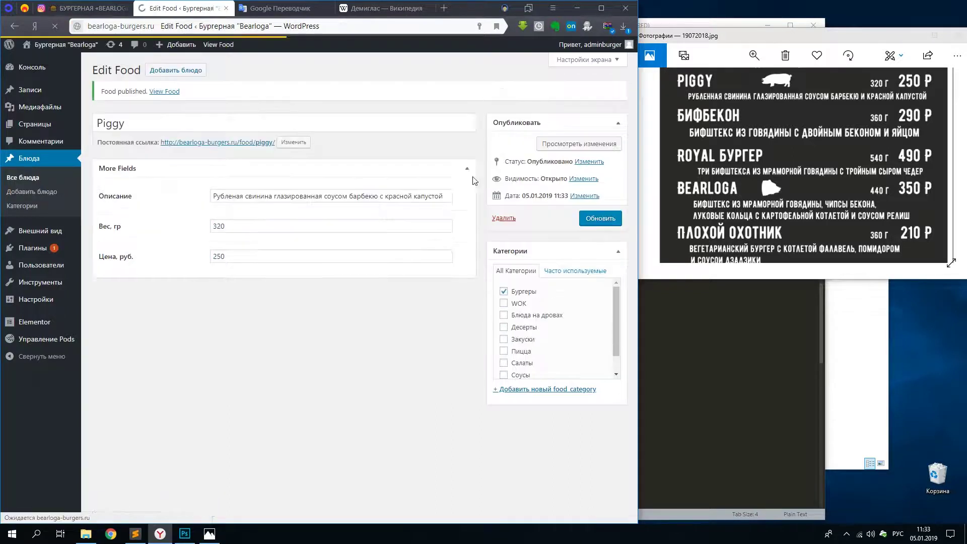
# Create a new dish «Бифбекон» with the description «Бифштекс из говядины с двойным беконом и яйцом»
pyautogui.click(171, 72)
pyautogui.write('Бифбекон')
pyautogui.click(275, 166)
pyautogui.write('Б')
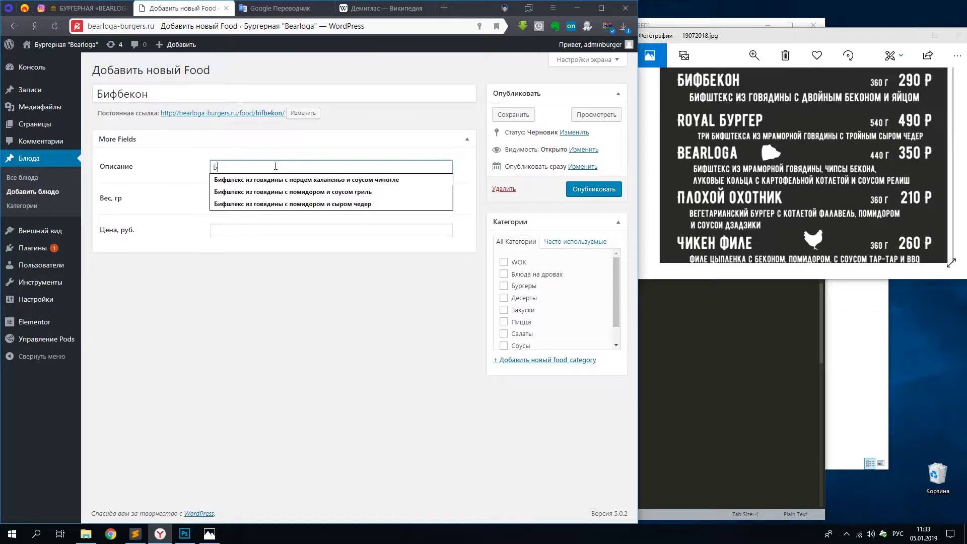
pyautogui.write('ифштекс из говядины с двойным бекомном и')
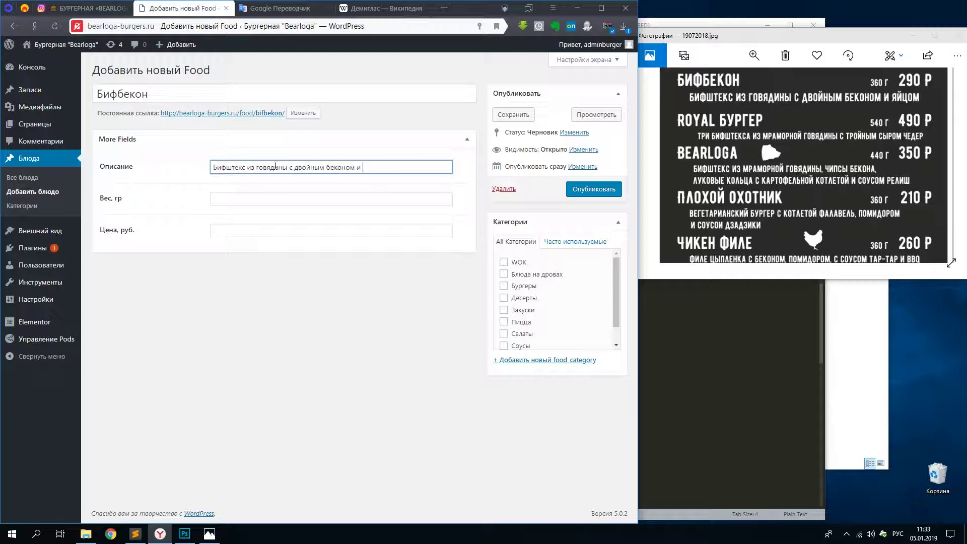
# Set the weight of «Бифбекон» to 360 g and price to 290 rubles, assign it to «Бургеры» and publish it
pyautogui.press('Tab')
pyautogui.write('360')
pyautogui.press('Tab')
pyautogui.write('290')
pyautogui.click(503, 285)
pyautogui.click(593, 189)
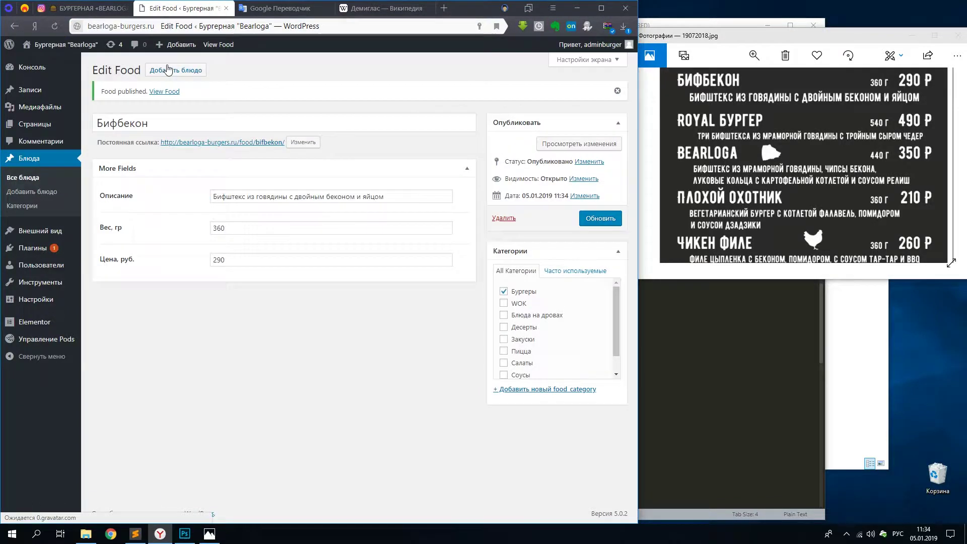
# Create a new dish «Royal бургер» with the description «Три бифштекса из мраморной говядины с тройным сыром чедер»
pyautogui.click(189, 71)
pyautogui.click(223, 92)
pyautogui.hotkey('alt', 'shift')
pyautogui.write('Royak бургер')
pyautogui.click(303, 168)
pyautogui.write('Три бифштекса из мраморной')
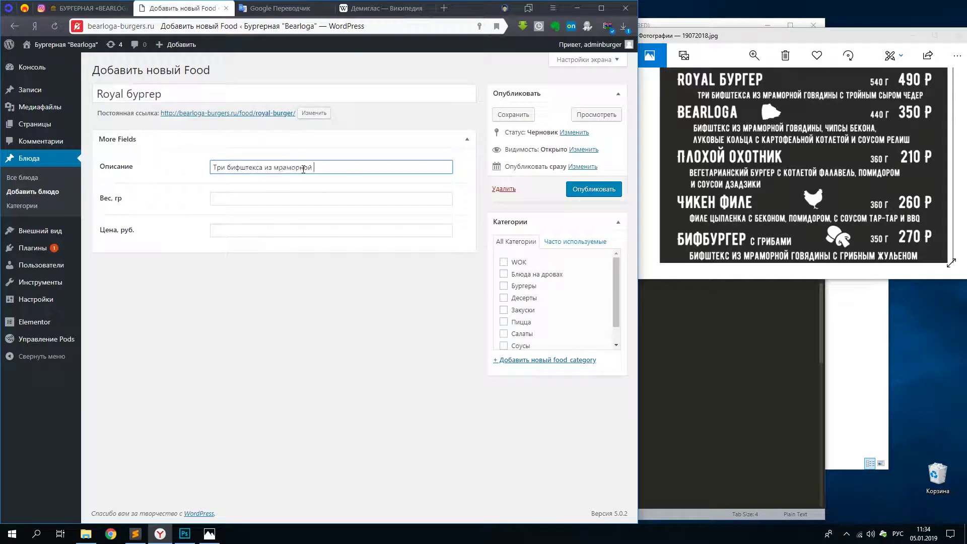
# Set the weight of «Royal бургер» to 540 g and price to 490 rubles, assign it to «Бургеры» and publish it
pyautogui.press('Tab')
pyautogui.write('540')
pyautogui.press('Tab')
pyautogui.write('490')
pyautogui.click(503, 286)
pyautogui.click(594, 189)
# Create a new dish «Bearloga» with the description «Бифштекс из мраморной говядины, чипсы бекона, луковые кольца с картофельной котлетой и соусом релиш»
pyautogui.click(188, 70)
pyautogui.moveTo(777, 171); pyautogui.dragTo(779, 134)
pyautogui.click(190, 93)
pyautogui.write('Bearloga')
pyautogui.click(289, 165)
pyautogui.write('Бифштекс')
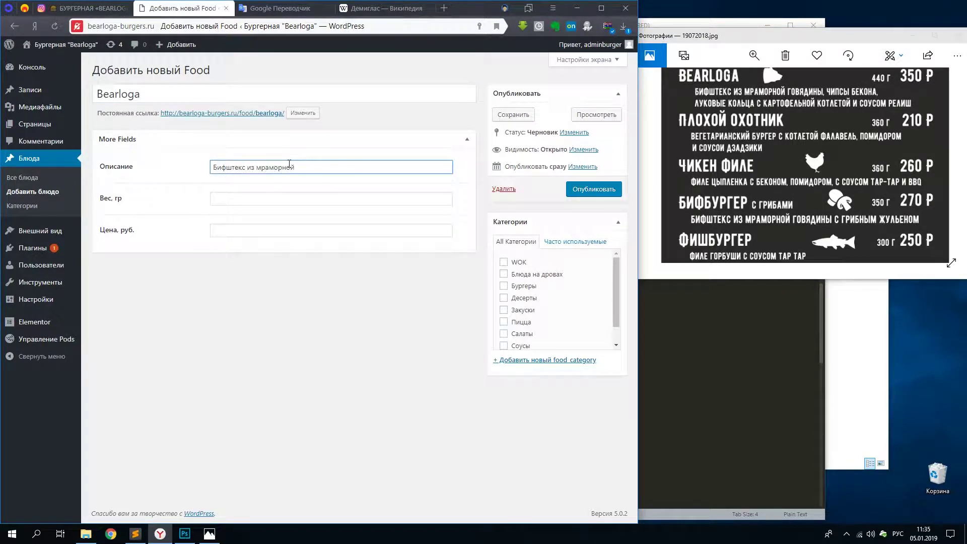
pyautogui.write('с картофлельной котлетой и соусом релиш')
# Set the weight of «Bearloga» to 440 g and price to 350 rubles, assign it to «Бургеры» and publish it
pyautogui.click(345, 199)
pyautogui.write('440')
pyautogui.press('Tab')
pyautogui.write('350')
pyautogui.click(524, 286)
pyautogui.click(593, 188)
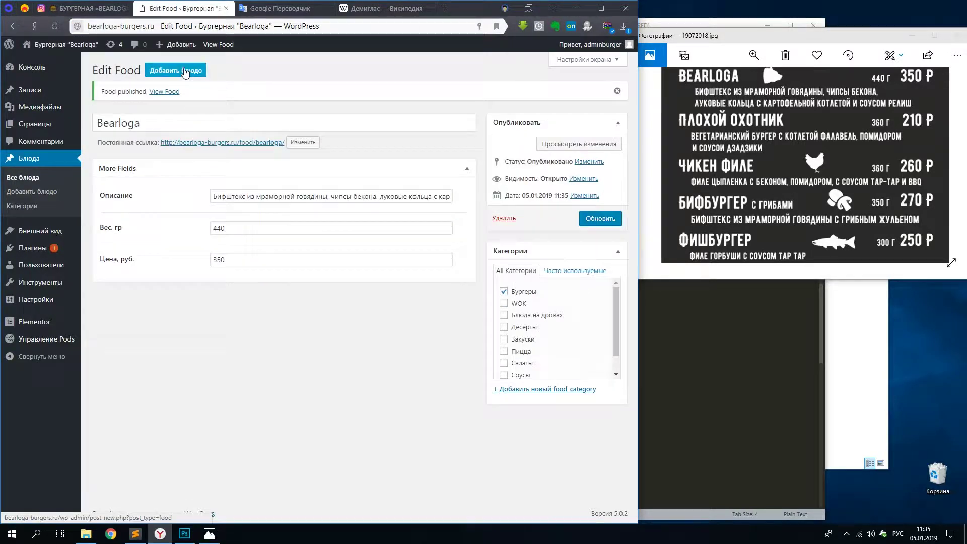
# Create a new dish «Плохой охотник» with the description «Вегетарианский бургер с котлетой фалавель, помидором с соусом дзадзики»
pyautogui.click(185, 71)
pyautogui.write('Плохой')
pyautogui.click(214, 166)
pyautogui.write('Ве')
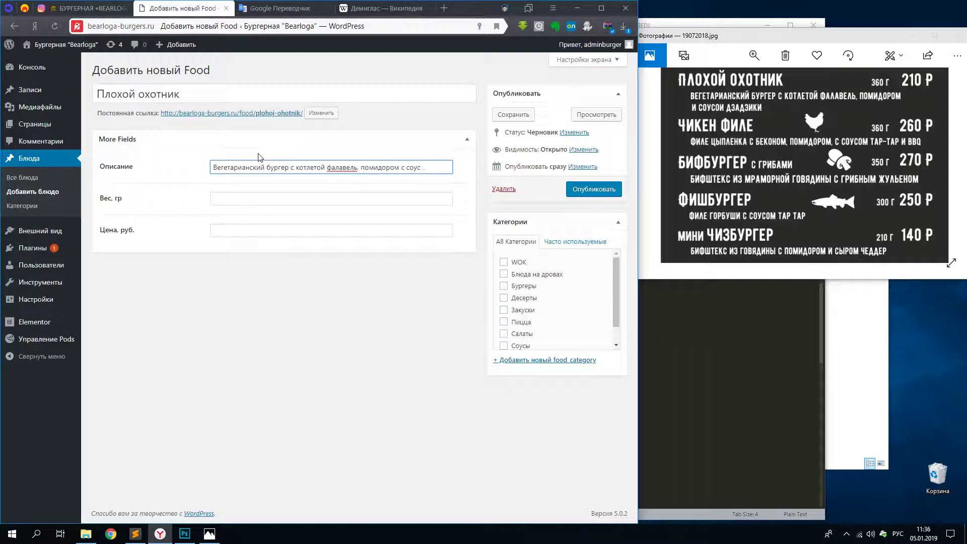
pyautogui.write(' дзадзики')
pyautogui.press('Tab')
# Check the word «фалавель» with a Yandex search for «котлета фалафель» and correct it to «фалафель» in the dish description
pyautogui.doubleClick(341, 167)
pyautogui.click(319, 150)
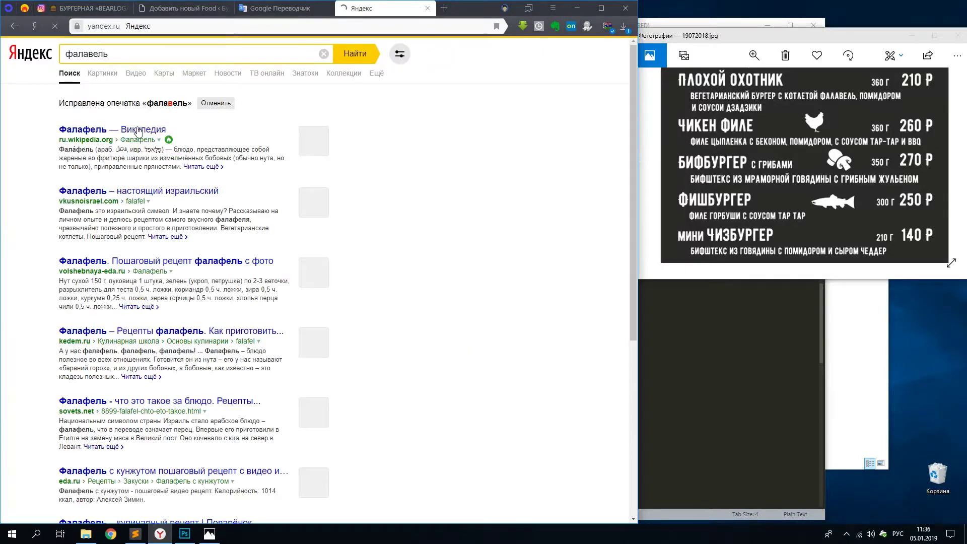
pyautogui.click(149, 55)
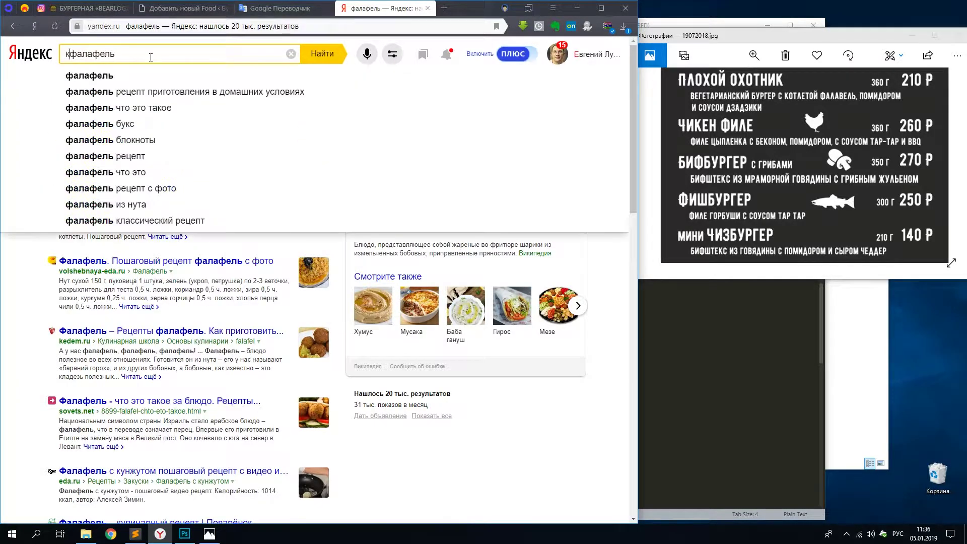
pyautogui.press('Home')
pyautogui.write('котлета')
pyautogui.press('Return')
pyautogui.click(162, 8)
# Set the weight of «Плохой охотник» to 360 g and price to 210 rubles, assign it to «Бургеры» and publish it
pyautogui.click(352, 201)
pyautogui.write('360')
pyautogui.press('Tab')
pyautogui.write('210')
pyautogui.press('Tab')
pyautogui.click(503, 285)
pyautogui.click(606, 190)
# Create a new dish «Чикен филе» with the description «Филе цыплёнка с беконом, помидором, с соусом тар-тар и барбекю»
pyautogui.moveTo(819, 148); pyautogui.dragTo(818, 103)
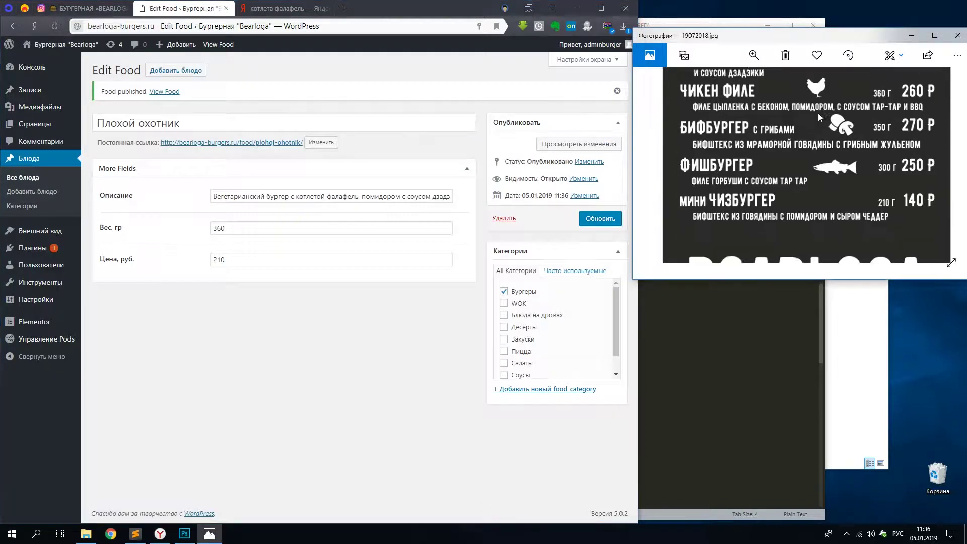
pyautogui.click(33, 191)
pyautogui.write('Чикен филе')
pyautogui.click(239, 166)
pyautogui.write('Филе цыплёнка с беконом, помидором, с соус')
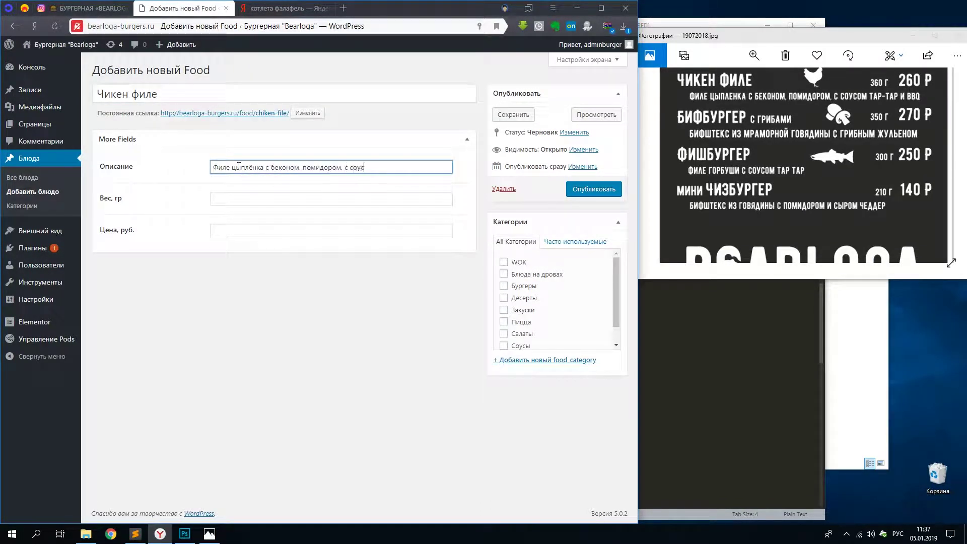
# Set the weight of «Чикен филе» to 360 g and price to 260 rubles, assign it to «Бургеры» and publish it
pyautogui.click(347, 198)
pyautogui.write('360')
pyautogui.press('Tab')
pyautogui.write('260')
pyautogui.click(503, 285)
pyautogui.click(590, 190)
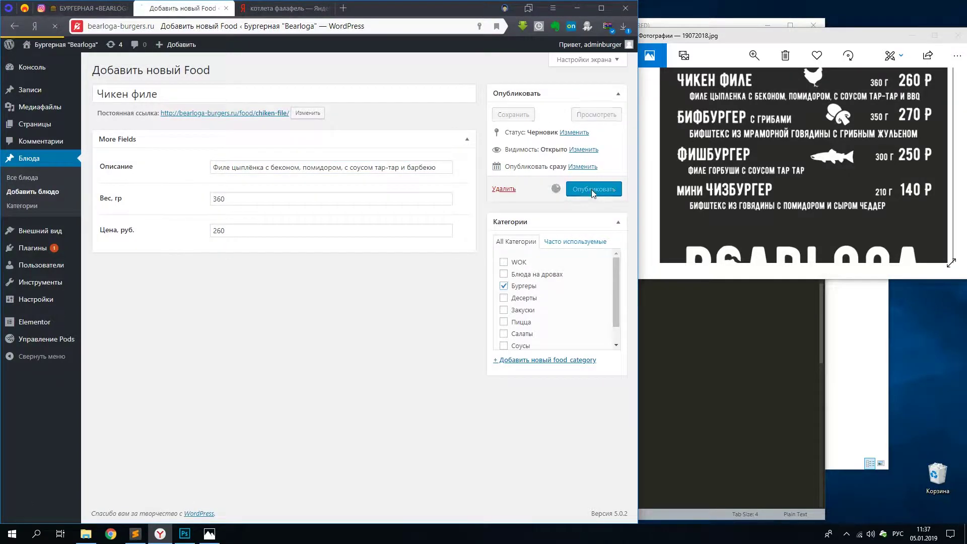
# Create a new dish «Бифбургер с грибами» with the description «Бифштекс из мраморной говядины с грибным жульеном»
pyautogui.moveTo(815, 156); pyautogui.dragTo(816, 120)
pyautogui.click(182, 69)
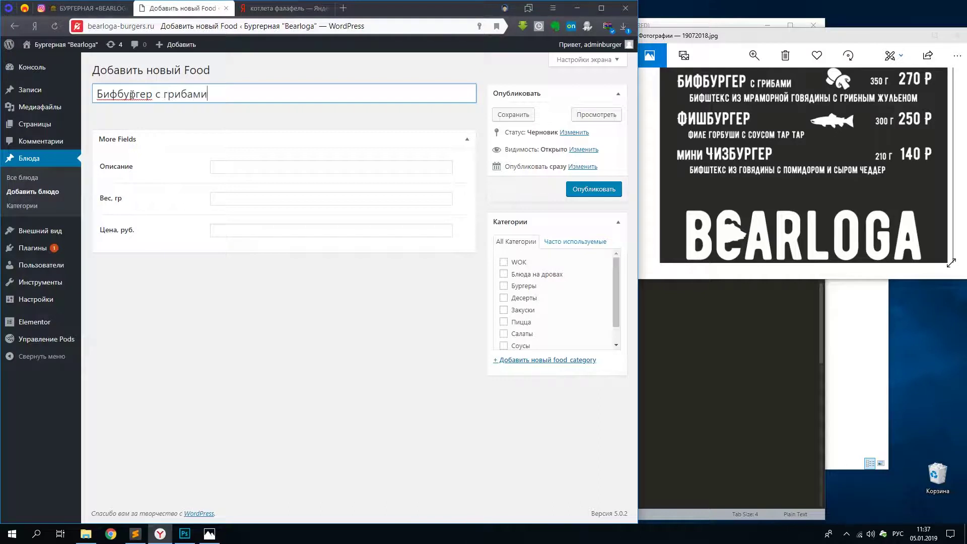
pyautogui.click(272, 166)
pyautogui.write('Бифштекс из мраморной говядины с грибным жульеном')
# Set the weight of «Бифбургер с грибами» to 350 g and price to 270 rubles, assign it to «Бургеры» and publish it
pyautogui.press('Tab')
pyautogui.write('350')
pyautogui.press('Tab')
pyautogui.write('270')
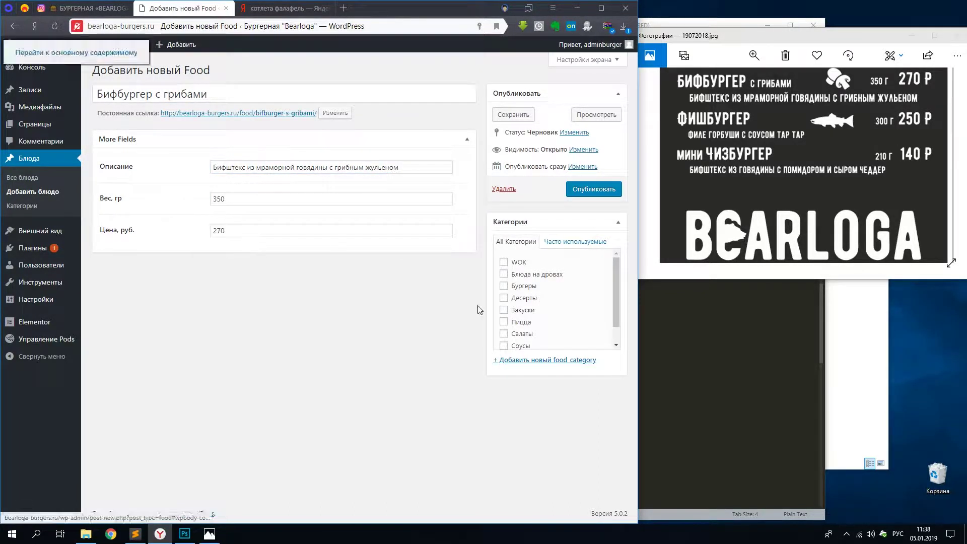
pyautogui.click(503, 285)
pyautogui.click(593, 189)
# Create a new dish «Фишбургер» with the description «Филе горбуши с соусом тар-тар»
pyautogui.click(175, 72)
pyautogui.write('Ф')
pyautogui.click(290, 173)
pyautogui.write('Филе горбу')
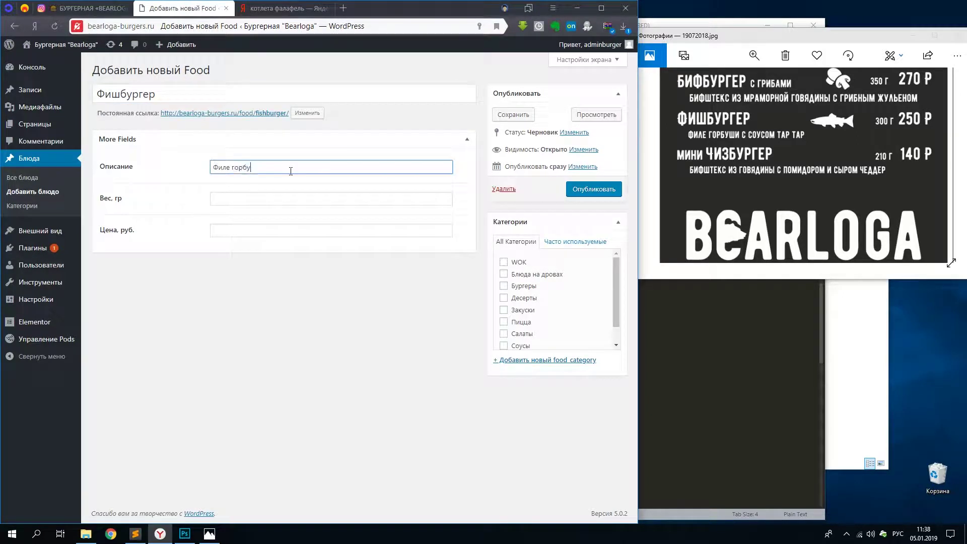
pyautogui.write('р')
# Set the weight of «Фишбургер» to 300 g and price to 250 rubles, assign it to «Бургеры» and publish it
pyautogui.click(388, 198)
pyautogui.write('300')
pyautogui.press('Tab')
pyautogui.write('250')
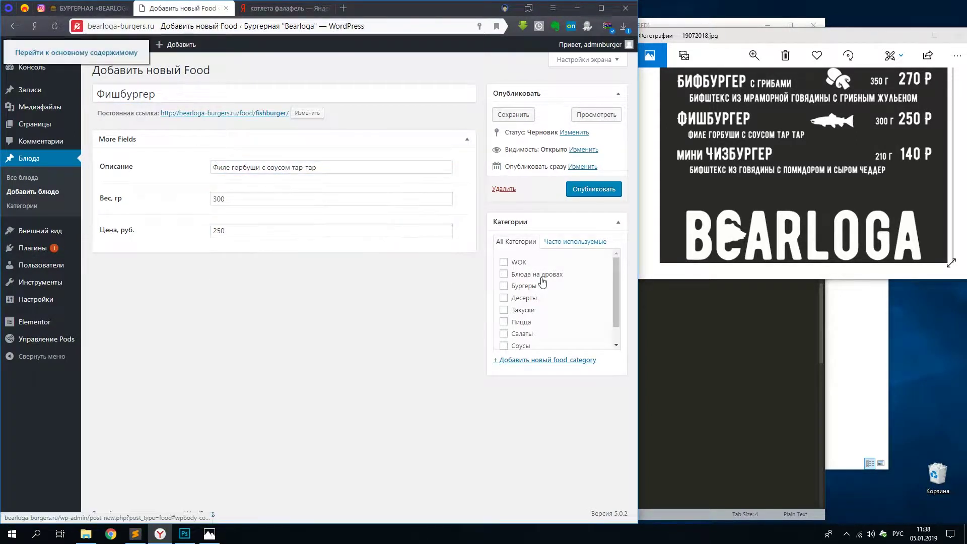
pyautogui.click(503, 286)
pyautogui.click(593, 189)
# Create a new dish «Мини чизбургер» and reuse the earlier description «Бифштекс из говядины с помидором и сыром чедер»
pyautogui.scroll(-2, 799, 165)
pyautogui.click(174, 75)
pyautogui.write('Мини чизбургер')
pyautogui.click(277, 167)
pyautogui.write('Бифштекс из гов')
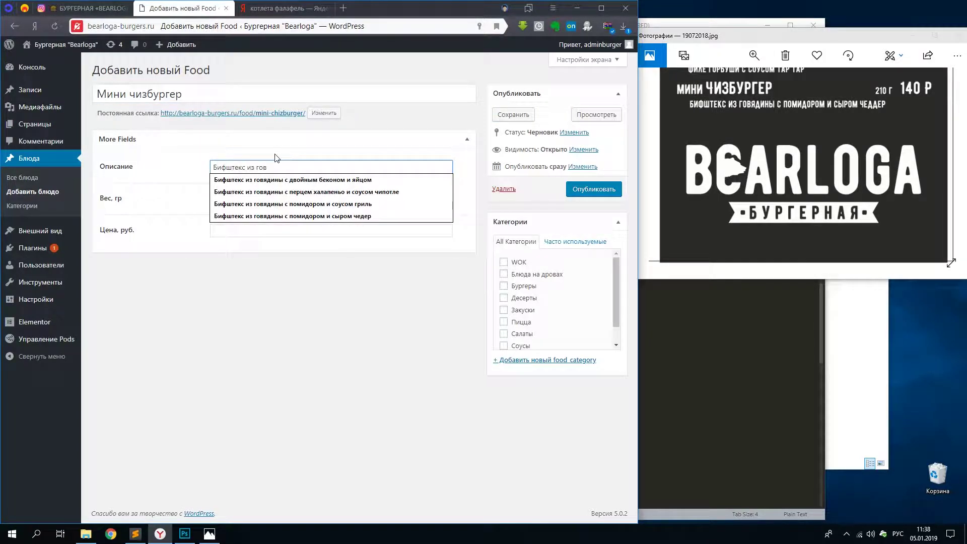
pyautogui.press('Down')
pyautogui.press('Down')
pyautogui.press('Down')
pyautogui.press('Down')
pyautogui.press('Return')
# Set the weight of «Мини чизбургер» to 210 g and price to 140 rubles, assign it to «Бургеры» and publish it
pyautogui.press('Tab')
pyautogui.write('210')
pyautogui.press('Tab')
pyautogui.write('140')
pyautogui.click(503, 286)
pyautogui.click(594, 188)
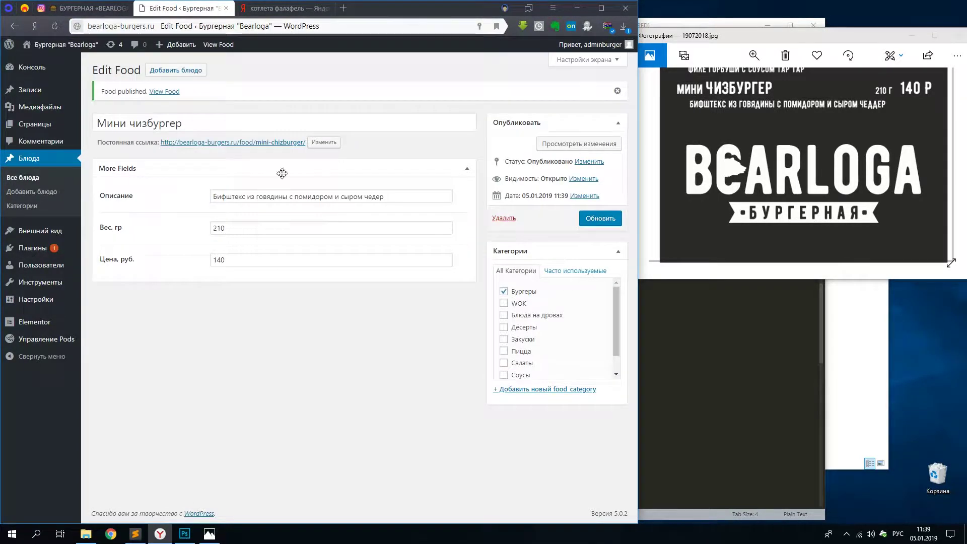
# Review the list of all dishes to check the entered burgers
pyautogui.click(26, 179)
pyautogui.scroll(-5, 539, 254)
pyautogui.scroll(5, 486, 378)
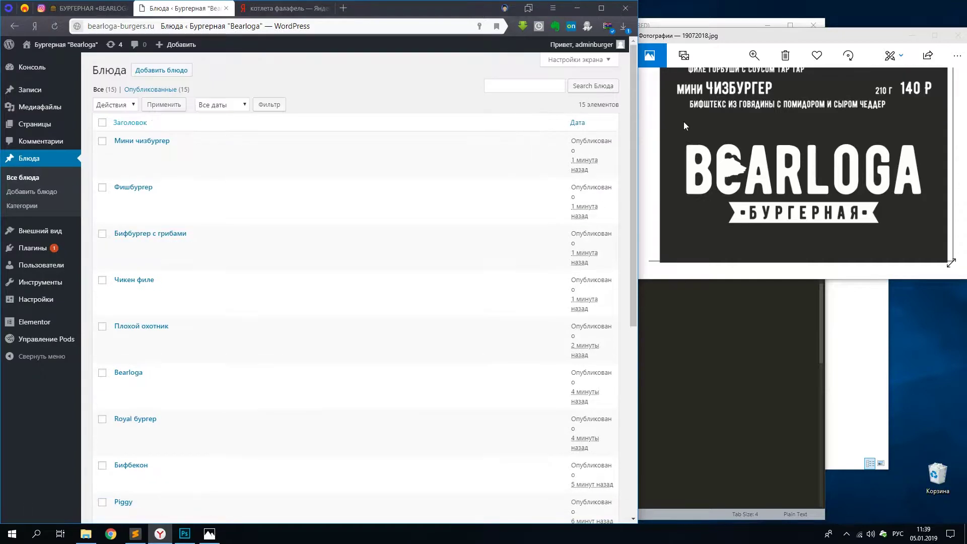
# Switch to the Sublime Text notes and complete plan item 4 as «Добавим быстрое меню навигации с логотипом и телефоном для заказа»
pyautogui.click(705, 412)
pyautogui.click(524, 225)
pyautogui.scroll(-5, 585, 333)
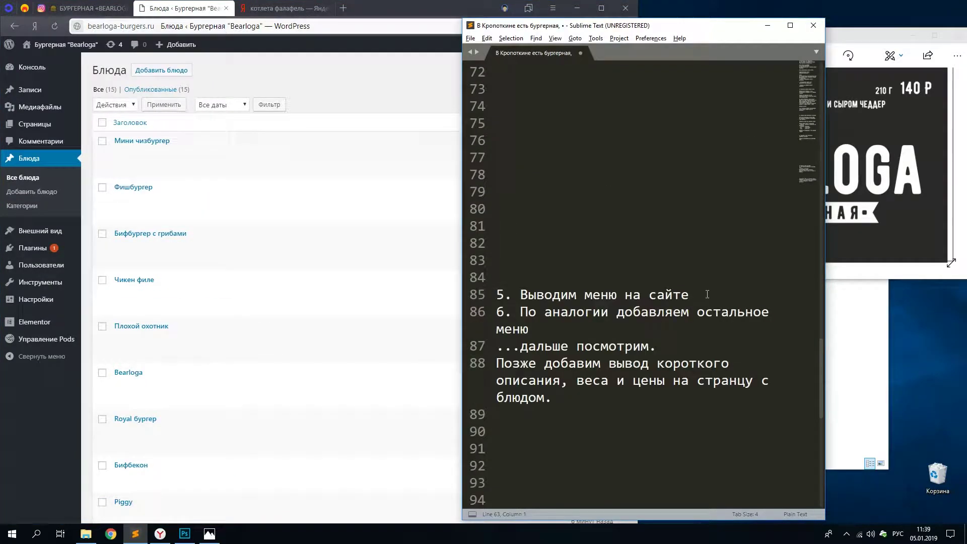
pyautogui.scroll(2, 683, 364)
pyautogui.click(546, 224)
pyautogui.scroll(1, 545, 224)
pyautogui.scroll(-2, 690, 346)
pyautogui.click(682, 312)
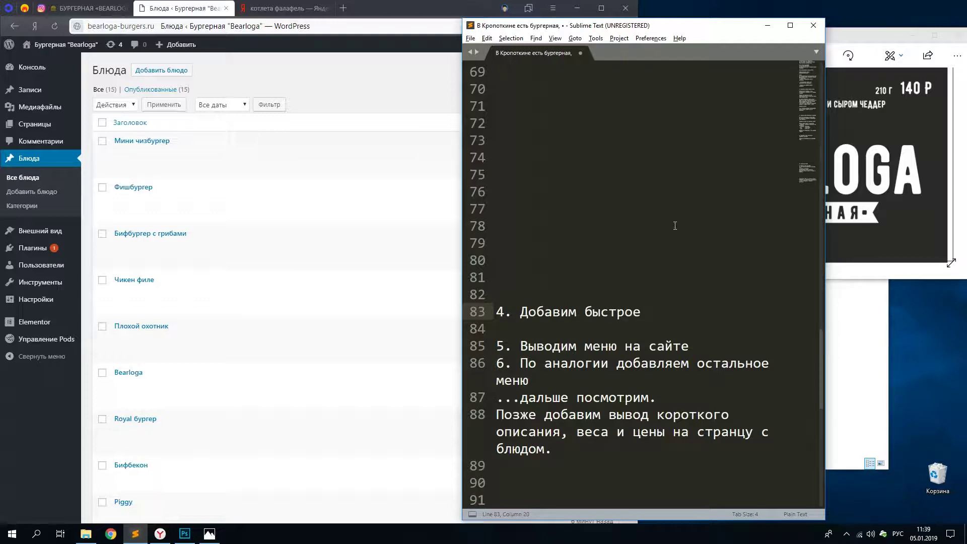
pyautogui.write('навигации с логотипом и телефоном для заказа')
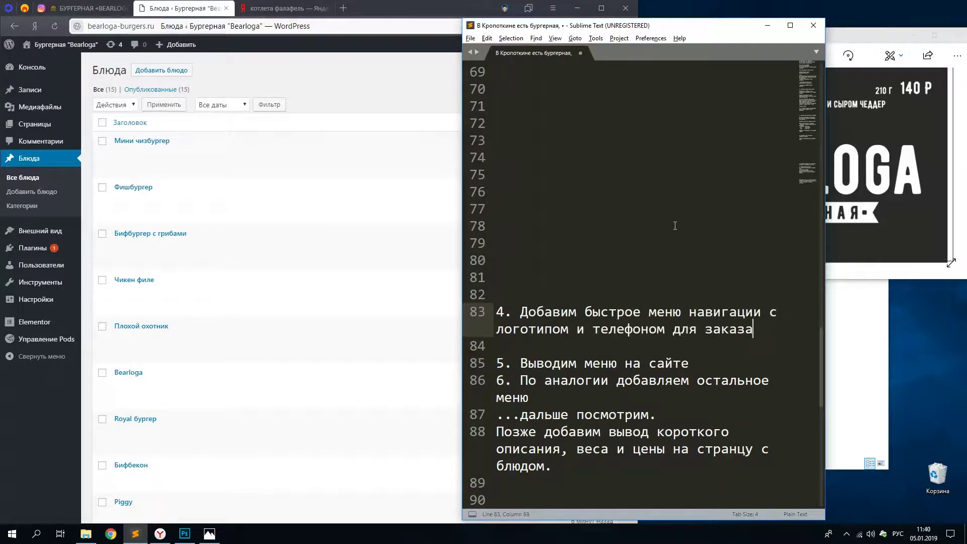
# Close the menu photo and finish the note «Добавим пользовательскую категорию блюд.» with a period
pyautogui.scroll(2, 675, 226)
pyautogui.click(630, 316)
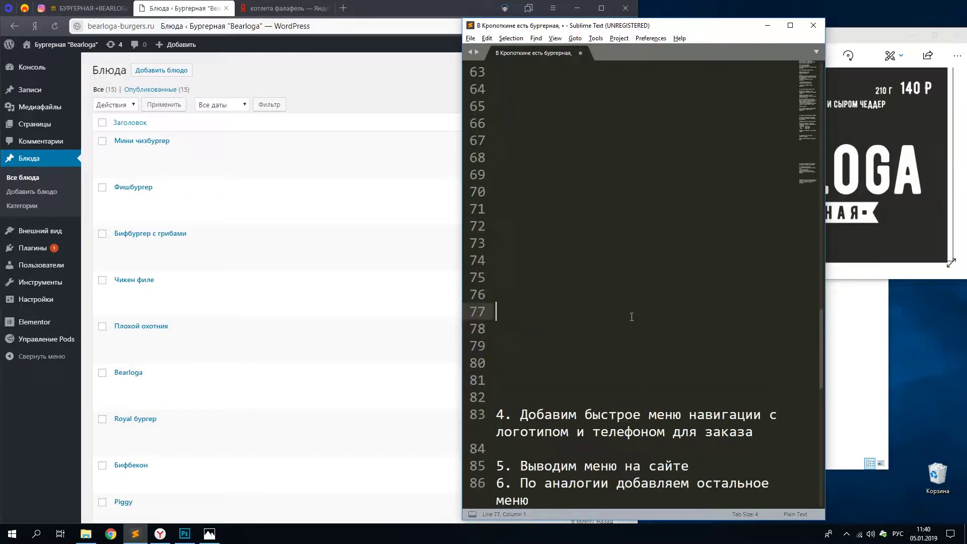
pyautogui.scroll(-1, 633, 200)
pyautogui.click(958, 39)
pyautogui.scroll(3, 587, 172)
pyautogui.click(587, 173)
pyautogui.click(512, 194)
pyautogui.scroll(-4, 516, 201)
pyautogui.scroll(6, 516, 201)
pyautogui.click(548, 309)
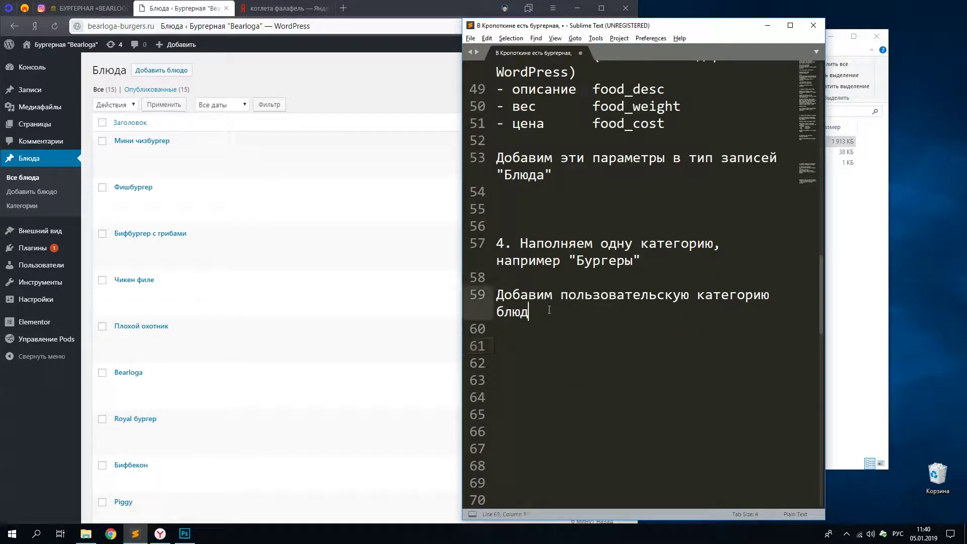
pyautogui.scroll(-4, 215, 197)
pyautogui.scroll(4, 217, 151)
pyautogui.click(495, 345)
# Move the plan item «Выводим меню на сайте» below the dish category note and number it 4.1
pyautogui.scroll(-10, 640, 252)
pyautogui.moveTo(688, 245); pyautogui.dragTo(585, 245)
pyautogui.moveTo(504, 192); pyautogui.dragTo(496, 192)
pyautogui.write('5')
pyautogui.write('4')
pyautogui.moveTo(504, 243); pyautogui.dragTo(688, 243)
pyautogui.hotkey('ctrl', 'x')
pyautogui.scroll(8, 655, 307)
pyautogui.hotkey('ctrl', 'v')
pyautogui.click(512, 244)
pyautogui.write('1')
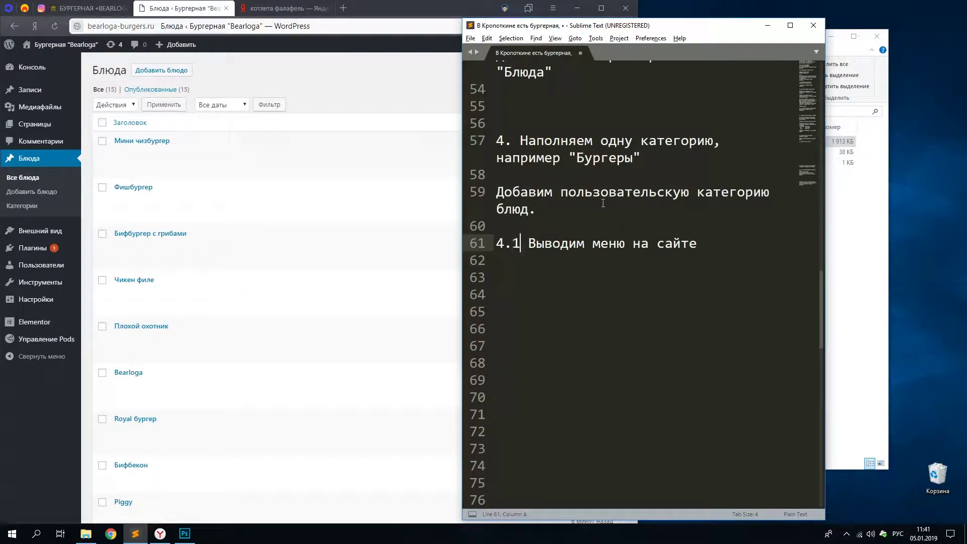
# Change the moved plan item to «4.2 Выводим блюда на сайте»
pyautogui.hotkey('ctrl', 'Left')
pyautogui.hotkey('ctrl', 'Left')
pyautogui.hotkey('ctrl', 'Delete')
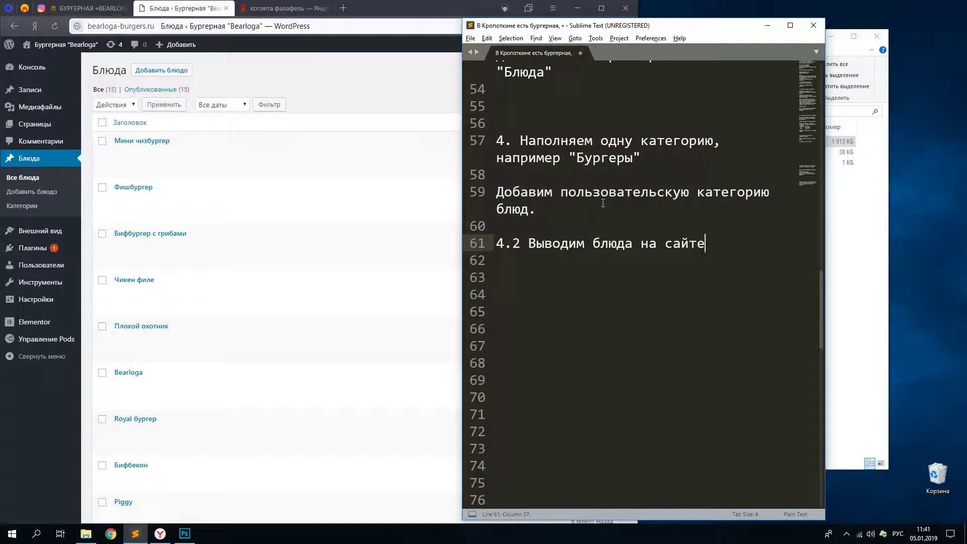
# Save the notes in the desktop folder «Бургерная Bearloga» as «Лог записи создания сайта бургерной»
pyautogui.hotkey('ctrl', 's')
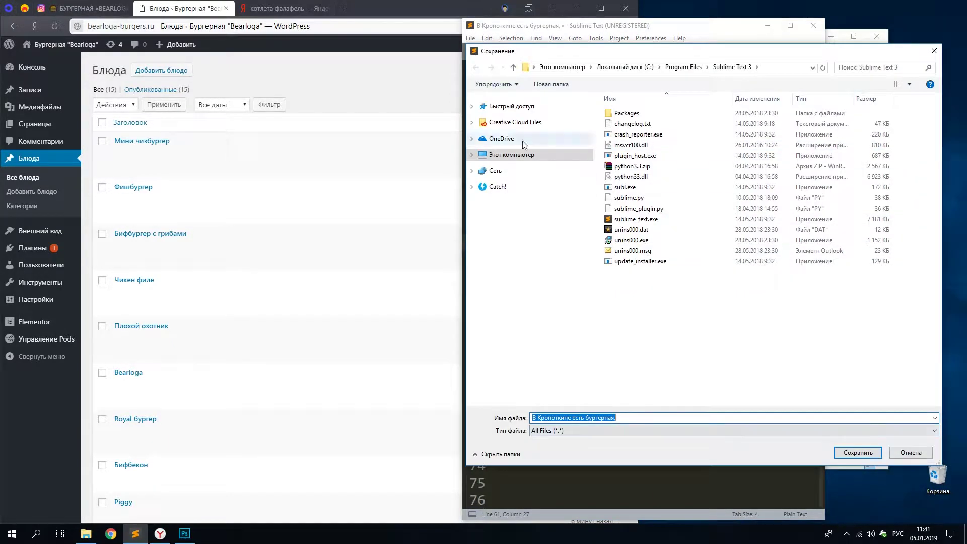
pyautogui.click(562, 67)
pyautogui.doubleClick(658, 213)
pyautogui.click(705, 417)
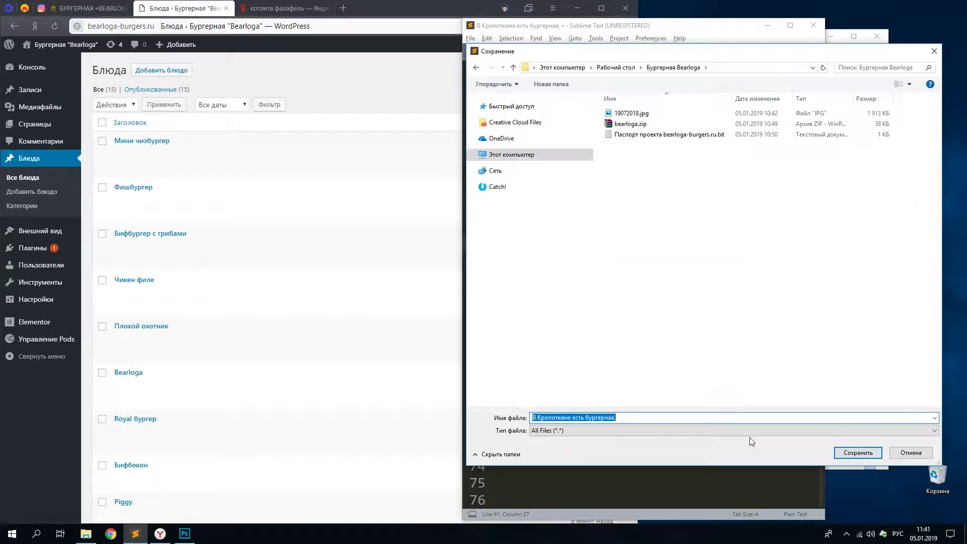
pyautogui.write('Лог записи создания сайта бургер')
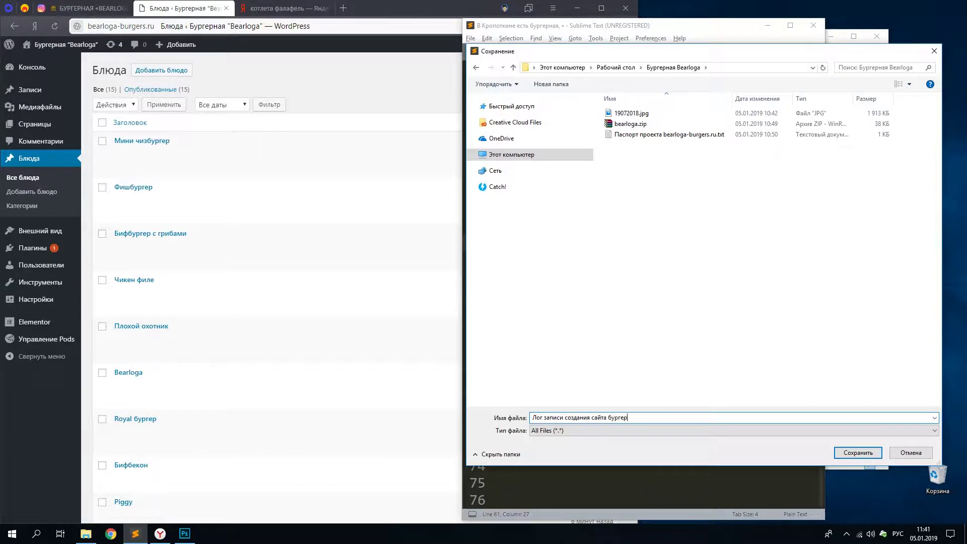
pyautogui.write('ной')
pyautogui.press('Return')
# Under item 4.2, write «Для этого:» followed by separate lines «- создадим страницу» and «создадим шаблон вывода»
pyautogui.press('Return')
pyautogui.press('Return')
pyautogui.write('Для этого создадим шаблон')
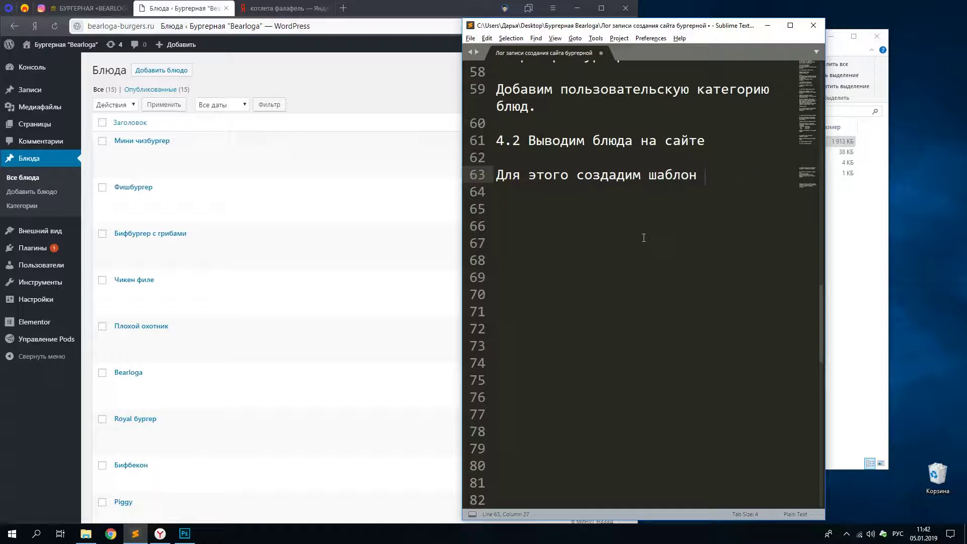
pyautogui.press('Home')
pyautogui.press('Return')
pyautogui.press('Up')
pyautogui.press('Delete')
pyautogui.hotkey('ctrl', 'Right')
pyautogui.hotkey('ctrl', 'Right')
pyautogui.write(':')
pyautogui.press('Return')
pyautogui.press('Return')
pyautogui.press('Up')
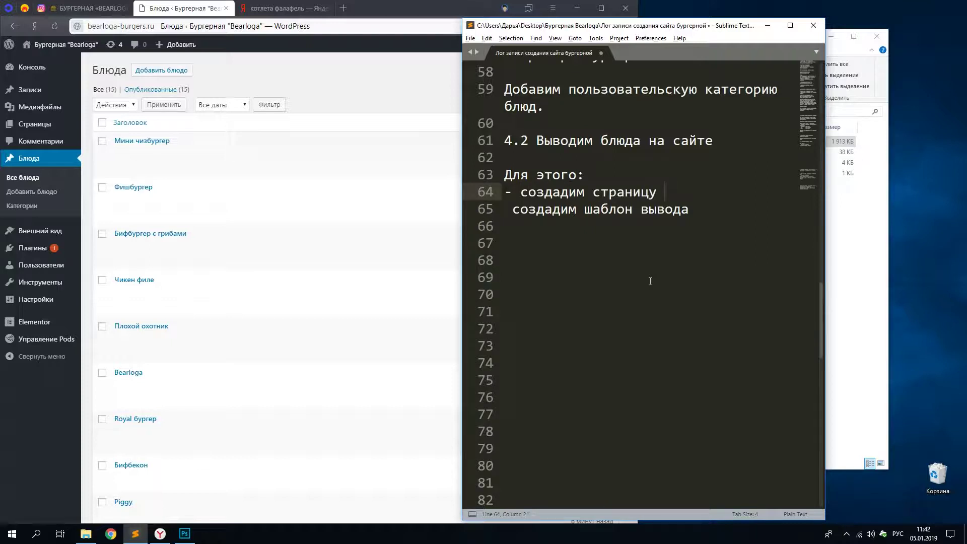
# Add the list item «- выведем список блюд» below «- создадим страницу с меню» and put a dash before the template line
pyautogui.press('Return')
pyautogui.write('- вывелем список блю')
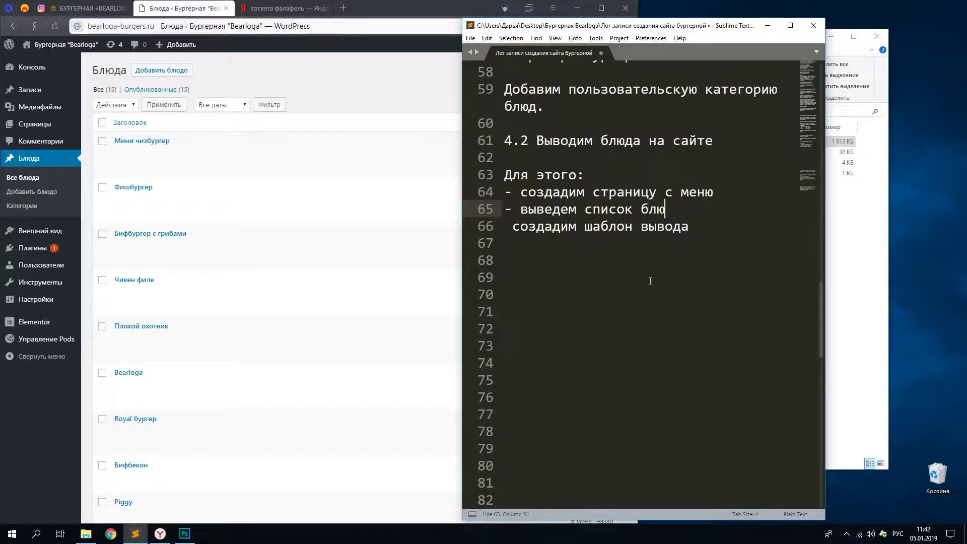
pyautogui.write('д')
pyautogui.press('Return')
pyautogui.write('- настроим')
pyautogui.hotkey('shift', 'Home')
pyautogui.press('Delete')
pyautogui.press('Delete')
pyautogui.write('-')
# Reorder the last two items so «- создадим шаблон вывода блюд» comes before «- выведем список блюд на странице», completing their wording
pyautogui.press('Up')
pyautogui.press('Home')
pyautogui.hotkey('shift', 'End')
pyautogui.hotkey('ctrl', 'x')
pyautogui.press('Delete')
pyautogui.press('Down')
pyautogui.hotkey('ctrl', 'v')
pyautogui.press('Up')
pyautogui.press('End')
pyautogui.write('блюд')
pyautogui.press('BackSpace')
pyautogui.write('е')
# Add a new WordPress page for the menu and open it for editing in Elementor
pyautogui.moveTo(713, 192); pyautogui.dragTo(505, 192)
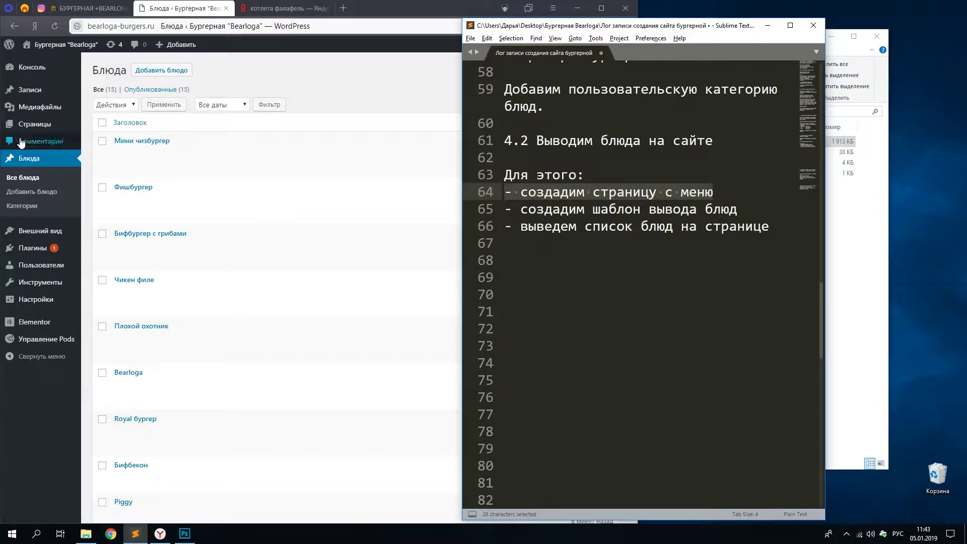
pyautogui.moveTo(35, 124)
pyautogui.click(112, 138)
pyautogui.click(306, 96)
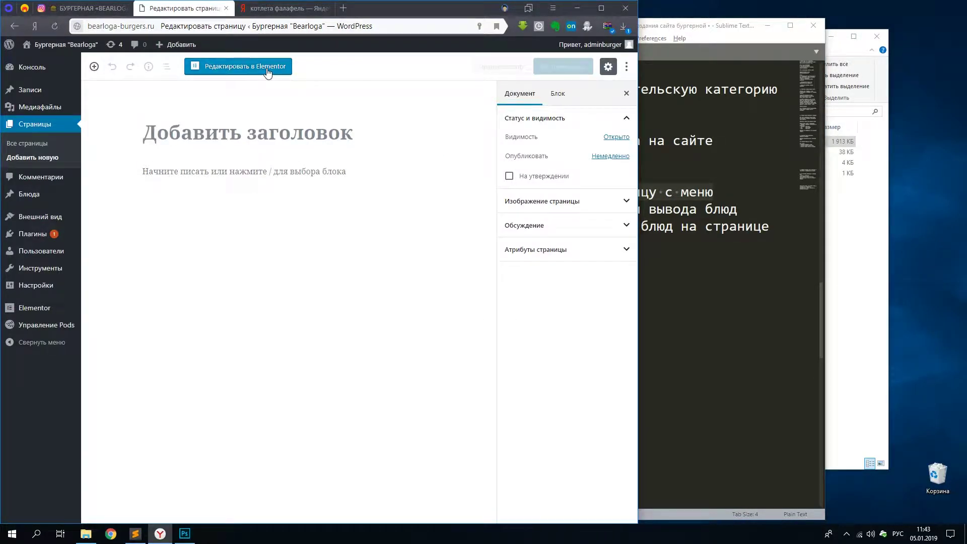
pyautogui.click(267, 71)
# Set the page layout to «Холст Elementor» and title the page «Меню»
pyautogui.click(98, 316)
pyautogui.click(101, 334)
pyautogui.moveTo(58, 134); pyautogui.dragTo(3, 127)
pyautogui.write('Меню')
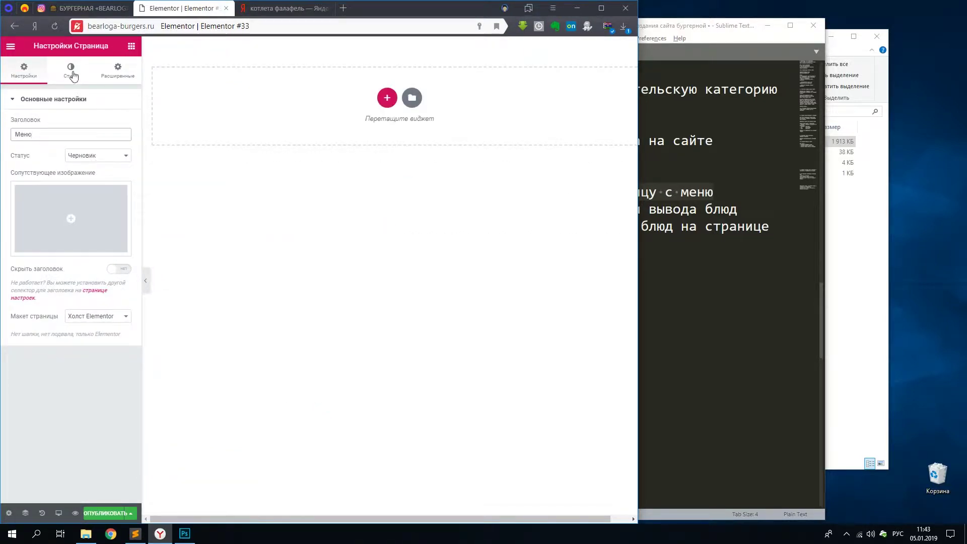
# Publish the «Меню» page, open it for viewing and close the Yandex search tab
pyautogui.click(104, 515)
pyautogui.click(103, 486)
pyautogui.click(427, 9)
# In the Sublime Text notes, add the line «страница пустая» beneath «- создадим страницу с меню»
pyautogui.click(734, 190)
pyautogui.press('Return')
pyautogui.press('Return')
pyautogui.press('Up')
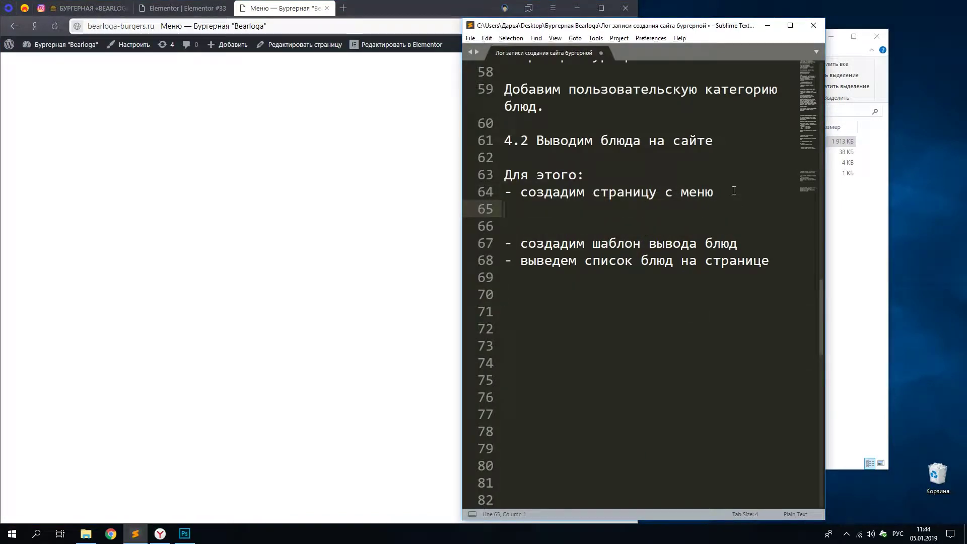
pyautogui.write('страница пустая,')
pyautogui.press('BackSpace')
pyautogui.press('Down')
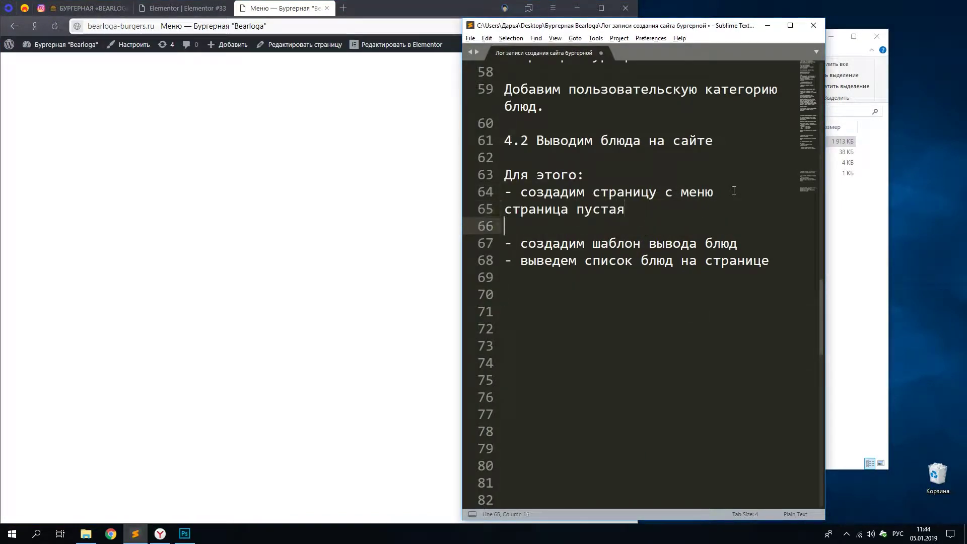
# In the notes, add the line «добавим шаблон» above «- создадим шаблон вывода блюд» and blank lines below that item
pyautogui.press('Down')
pyautogui.press('End')
pyautogui.press('Return')
pyautogui.press('Return')
pyautogui.press('Up')
pyautogui.press('Up')
pyautogui.press('Up')
pyautogui.press('Return')
pyautogui.press('Down')
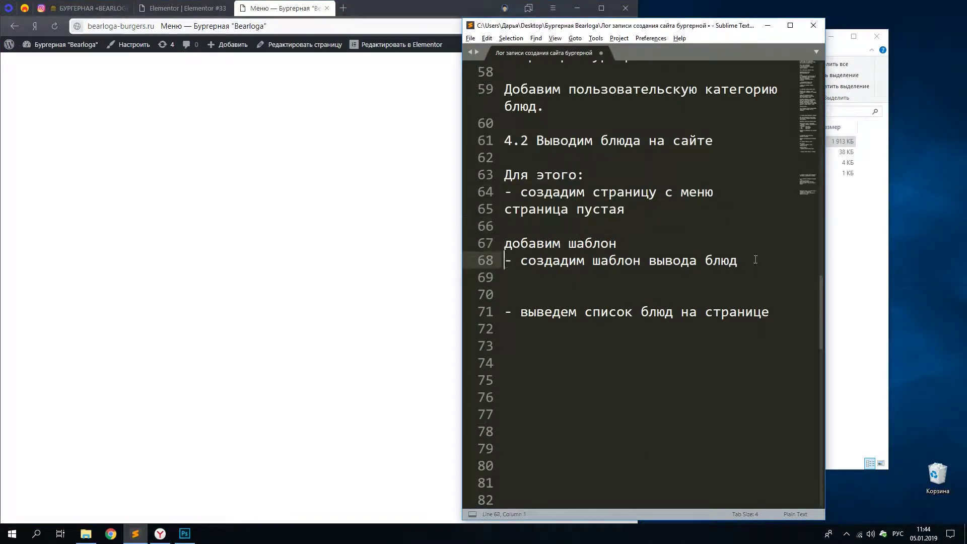
pyautogui.moveTo(775, 257); pyautogui.dragTo(503, 260)
# Try enabling automatic Pods templates in the food pod's Auto Template Options in the WordPress admin
pyautogui.click(183, 8)
pyautogui.hotkey('ctrl', 'Tab')
pyautogui.moveTo(30, 46)
pyautogui.click(31, 64)
pyautogui.moveTo(46, 325)
pyautogui.click(109, 326)
pyautogui.click(119, 192)
pyautogui.click(377, 98)
pyautogui.click(185, 124)
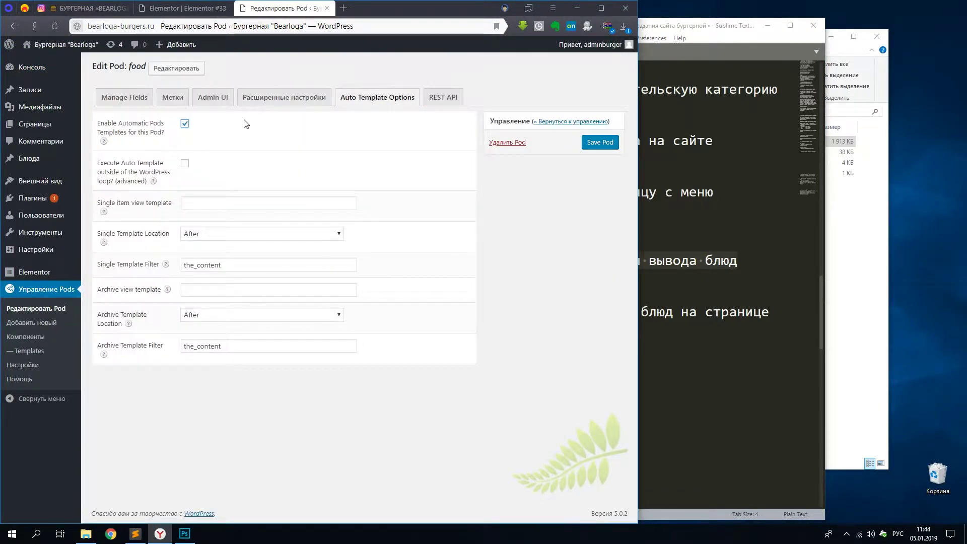
pyautogui.click(185, 125)
# Open the Pods templates list and copy its «Pod Templates» heading into the notes after «добавим шаблон»
pyautogui.click(28, 350)
pyautogui.press('Return')
pyautogui.moveTo(167, 70); pyautogui.dragTo(92, 70)
pyautogui.hotkey('ctrl', 'c')
pyautogui.click(719, 216)
pyautogui.press('Down')
pyautogui.press('Down')
pyautogui.hotkey('ctrl', 'v')
# Add a new Pod Template titled «Список блюд (шаблон)» with «Блюда» as its reference Pod
pyautogui.moveTo(737, 260); pyautogui.dragTo(521, 260)
pyautogui.click(195, 70)
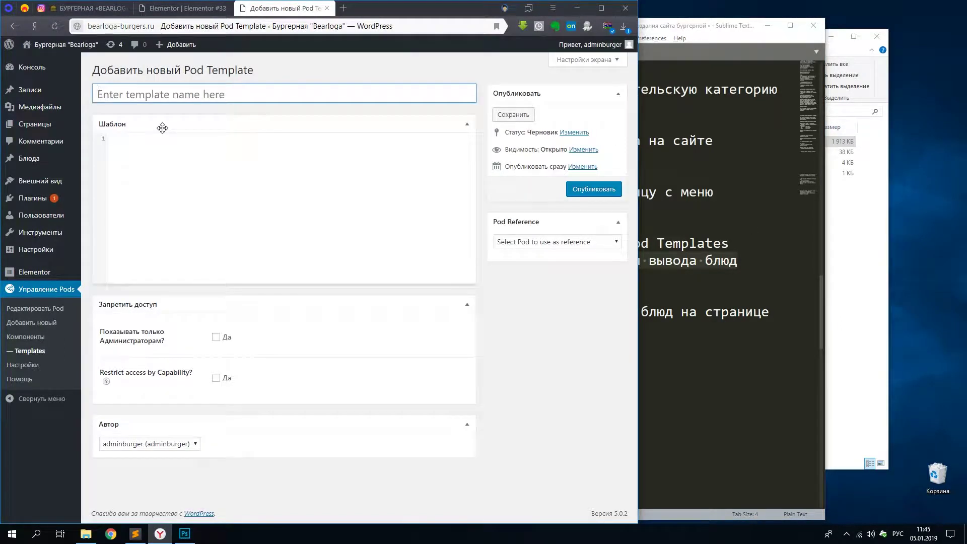
pyautogui.write(')')
pyautogui.click(162, 138)
pyautogui.click(525, 241)
pyautogui.click(525, 264)
pyautogui.click(169, 139)
pyautogui.hotkey('alt', 'shift')
pyautogui.write('{@')
pyautogui.press('Down')
pyautogui.press('Return')
pyautogui.press('Return')
pyautogui.write('{@f')
pyautogui.press('Down')
pyautogui.press('Return')
pyautogui.press('Return')
pyautogui.press('Return')
pyautogui.write('{@food_weight}')
pyautogui.press('Return')
pyautogui.press('Return')
pyautogui.write('{@food_cost}')
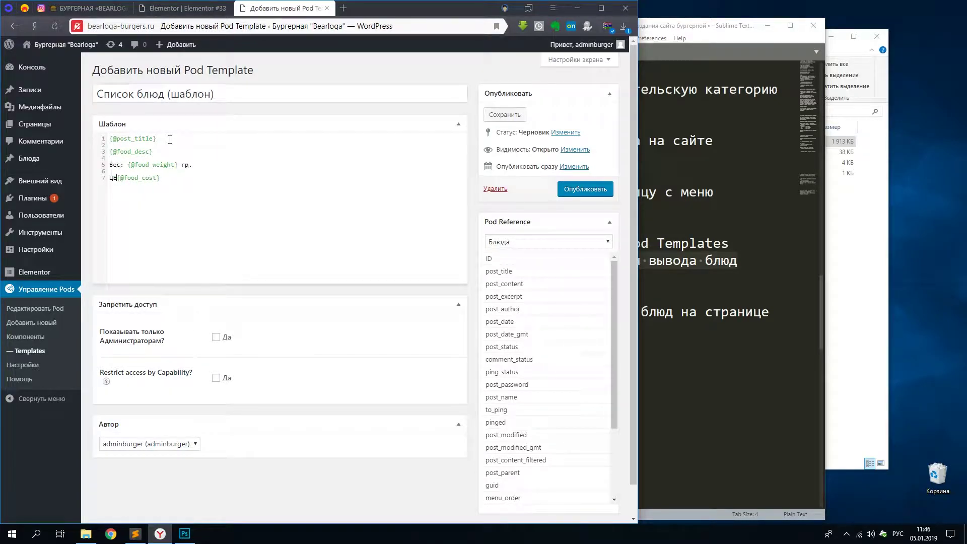
pyautogui.hotkey('ctrl', 't')
pyautogui.write('знак рубля')
pyautogui.press('Return')
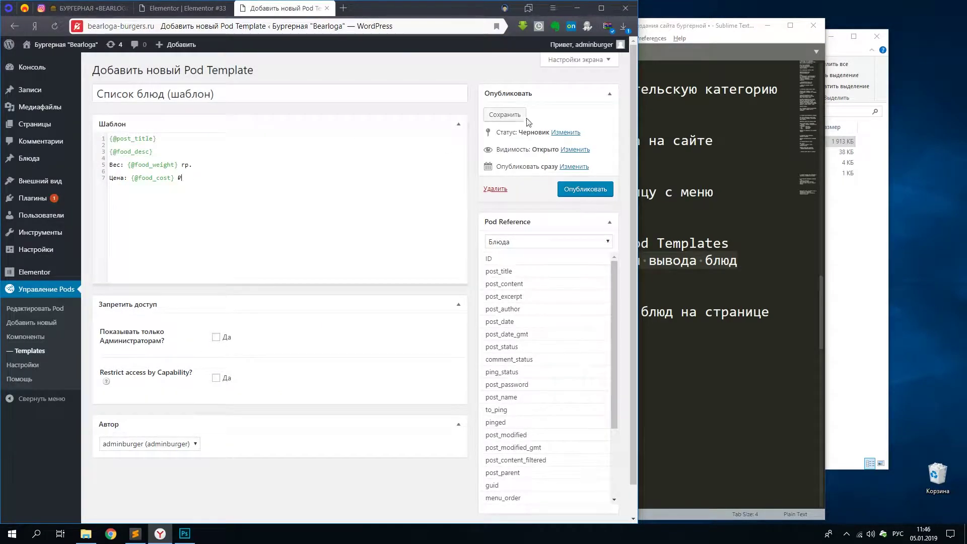
pyautogui.click(524, 116)
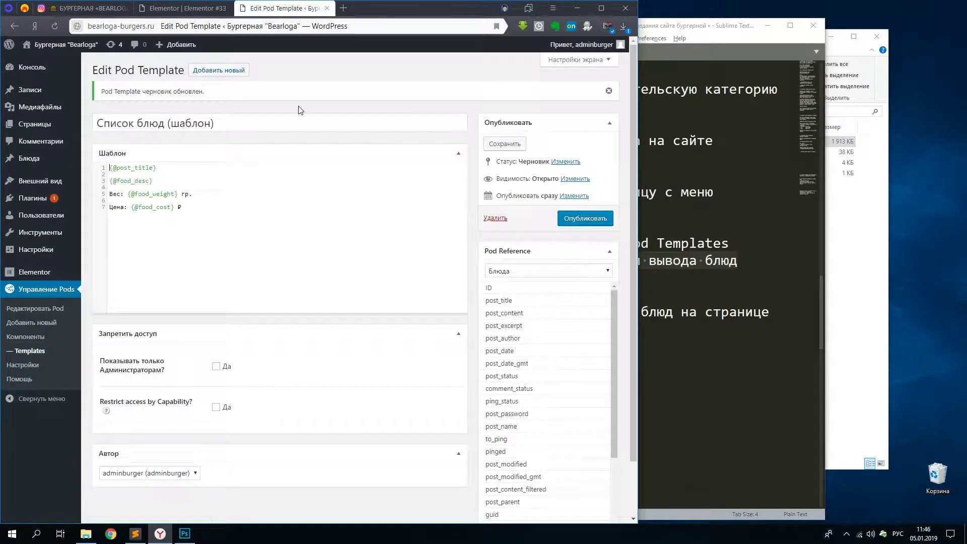
pyautogui.click(585, 218)
# Open the food pod for editing and arrange the browser and the Sublime Text notes side by side
pyautogui.click(36, 308)
pyautogui.moveTo(742, 32); pyautogui.dragTo(883, 28)
pyautogui.moveTo(637, 10); pyautogui.dragTo(603, 10)
pyautogui.moveTo(712, 27); pyautogui.dragTo(712, 11)
pyautogui.click(693, 263)
pyautogui.press('Return')
pyautogui.press('Return')
pyautogui.click(694, 265)
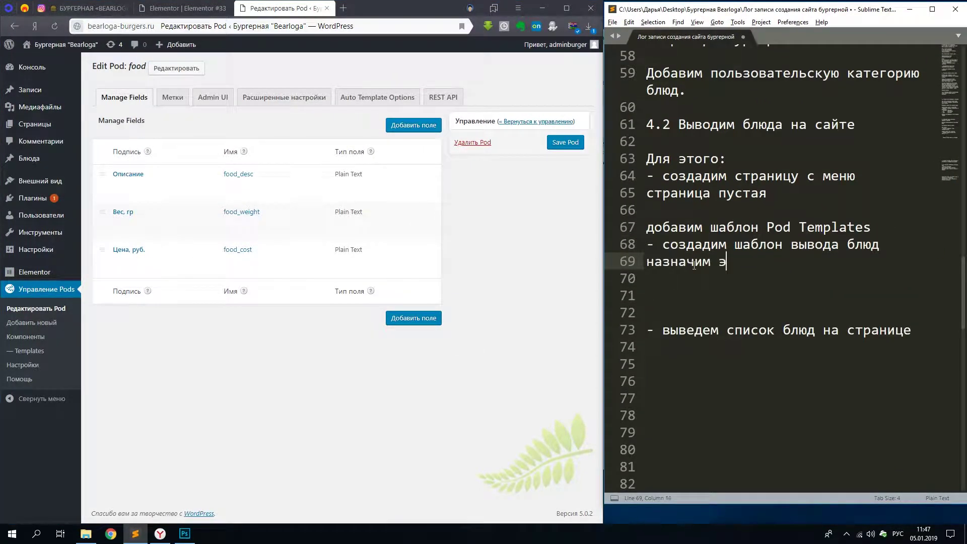
pyautogui.tripleClick(694, 266)
pyautogui.hotkey('ctrl', 'x')
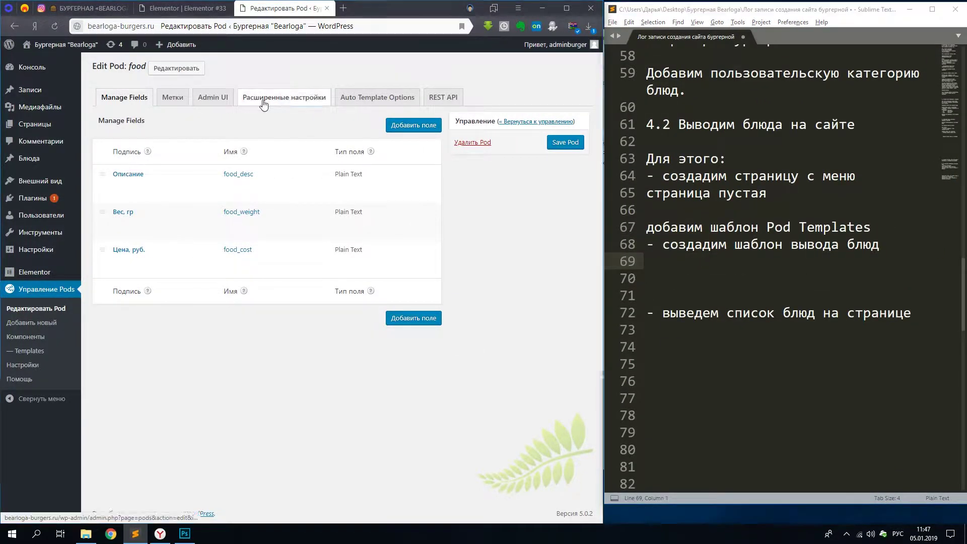
# Enable automatic Pods templates for the food pod, using «Список блюд (шаблон)» for the single item and archive views
pyautogui.click(377, 97)
pyautogui.click(183, 124)
pyautogui.click(197, 203)
pyautogui.click(196, 203)
pyautogui.click(216, 289)
pyautogui.click(216, 313)
pyautogui.click(258, 203)
pyautogui.moveTo(171, 290); pyautogui.dragTo(96, 290)
pyautogui.click(758, 263)
pyautogui.hotkey('ctrl', 'v')
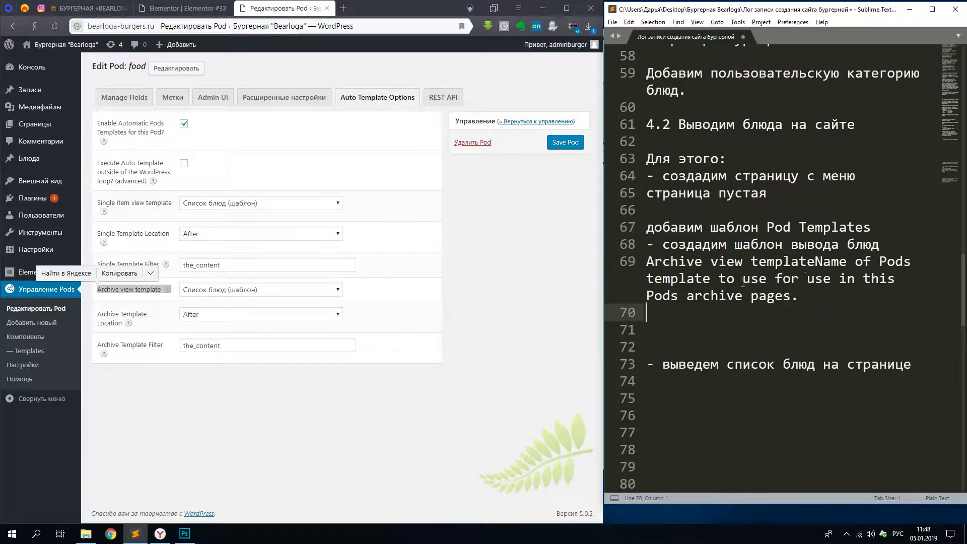
pyautogui.moveTo(798, 296); pyautogui.dragTo(645, 262)
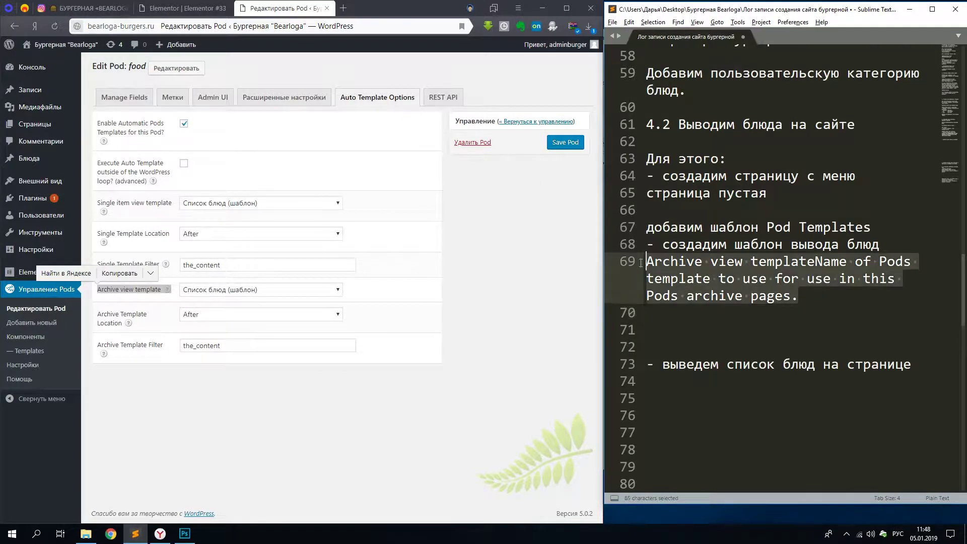
pyautogui.press('Return')
# Save the food pod, check its advanced settings, and save it again with automatic Pods templates disabled
pyautogui.click(564, 142)
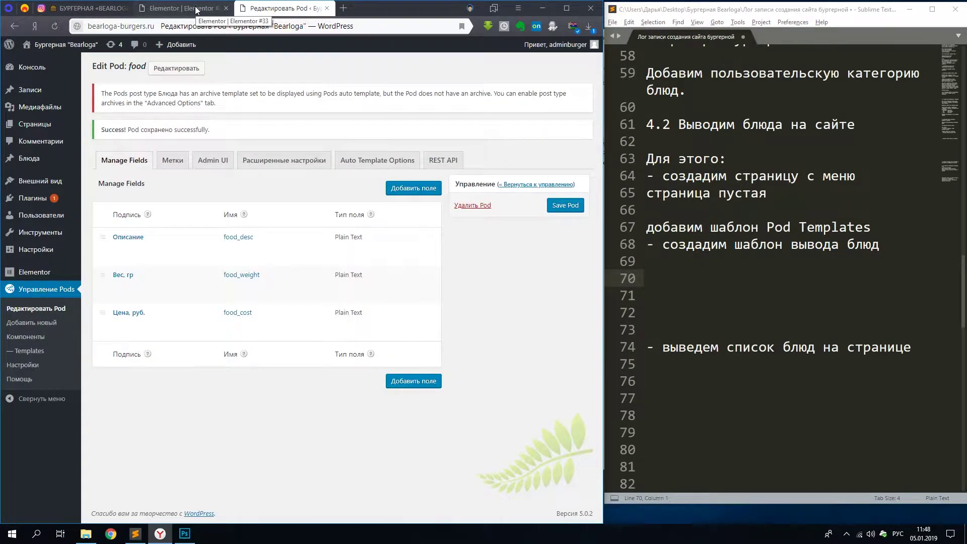
pyautogui.click(284, 160)
pyautogui.scroll(-5, 443, 339)
pyautogui.scroll(5, 451, 201)
pyautogui.click(381, 166)
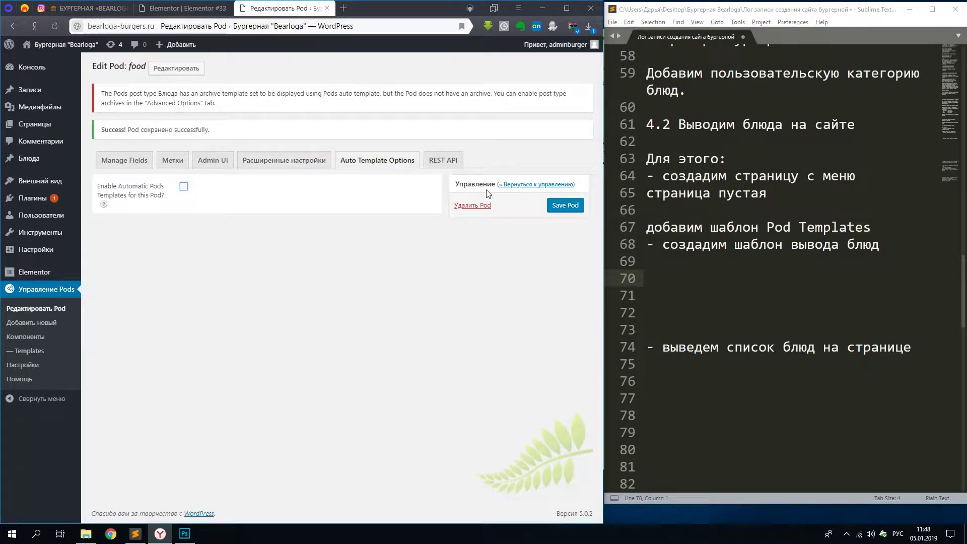
pyautogui.click(554, 205)
# Remove the surplus blank lines in the notes and add «с помощью шорткода» beneath «- выведем список блюд на странице»
pyautogui.click(183, 8)
pyautogui.click(705, 279)
pyautogui.press('Delete')
pyautogui.press('Delete')
pyautogui.press('Delete')
pyautogui.press('Delete')
pyautogui.press('Down')
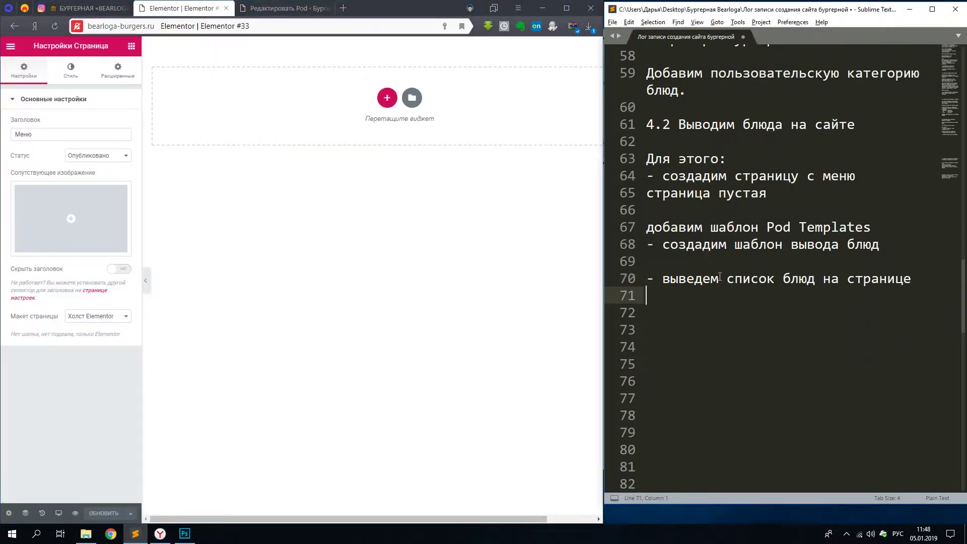
pyautogui.press('Return')
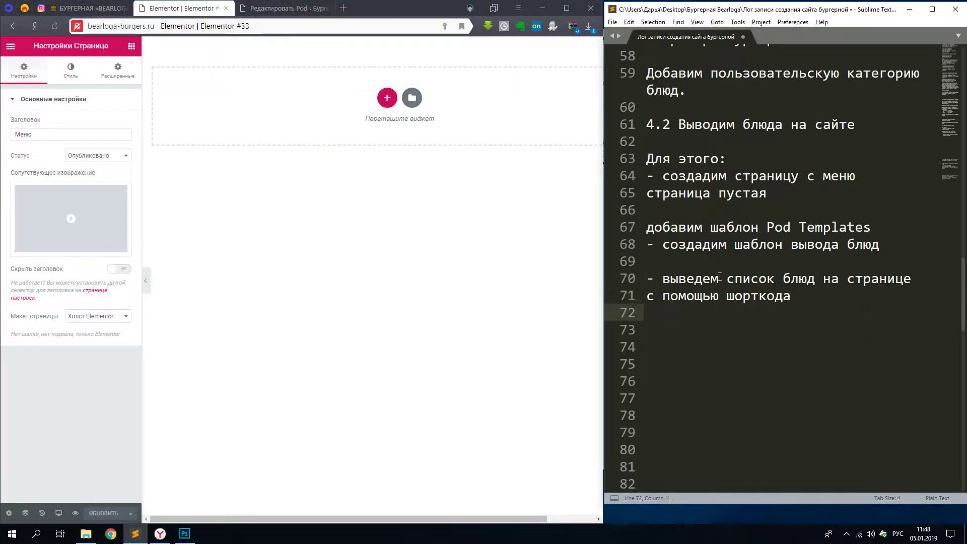
# Find the [pods] shortcode documentation on pods.io and look through its parameter options
pyautogui.click(342, 8)
pyautogui.hotkey('alt', 'shift')
pyautogui.write('pods.io')
pyautogui.press('Down')
pyautogui.press('Down')
pyautogui.press('Return')
pyautogui.moveTo(340, 74)
pyautogui.click(325, 169)
pyautogui.click(195, 157)
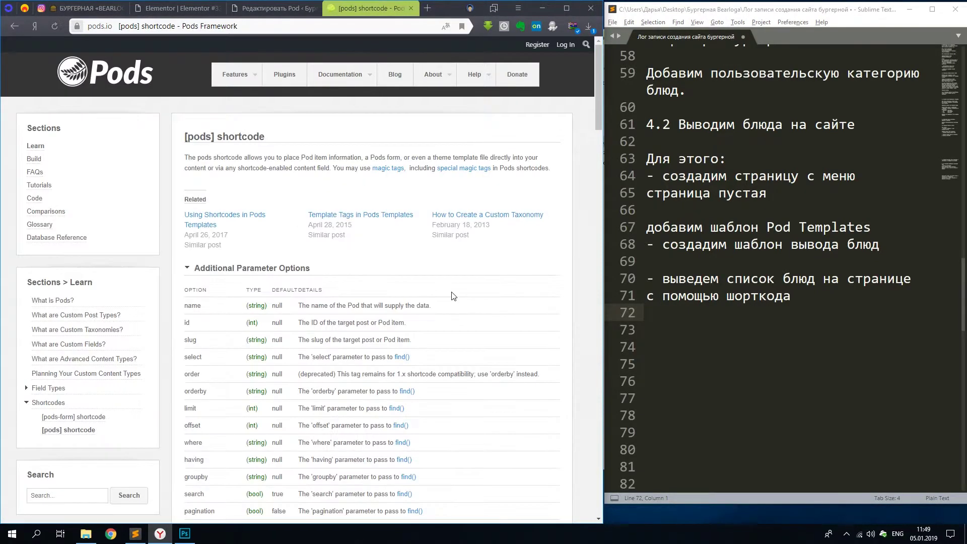
pyautogui.scroll(-10, 452, 292)
pyautogui.scroll(9, 452, 290)
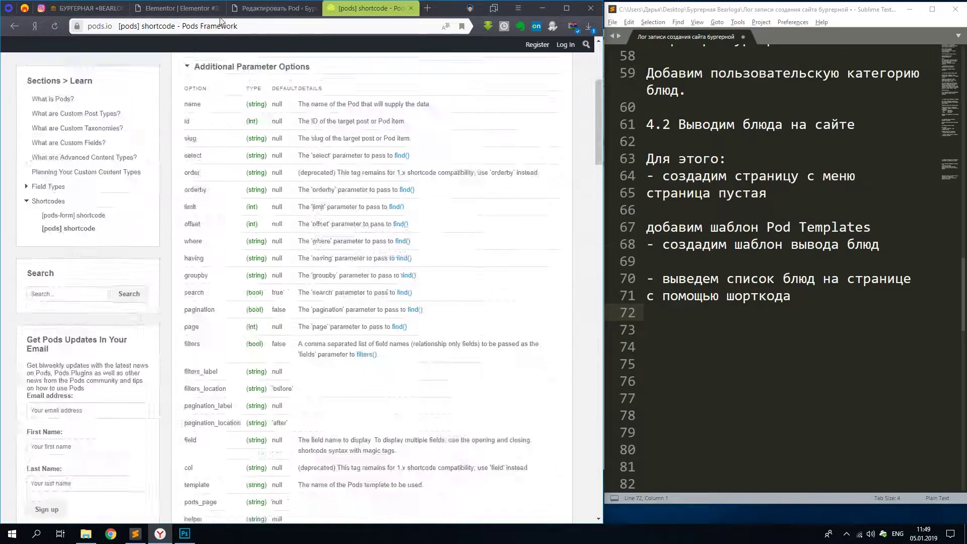
# Try adding a Shortcode widget to the «Меню» page in Elementor, and leave the editor for the page view
pyautogui.click(194, 8)
pyautogui.scroll(-9, 86, 237)
pyautogui.moveTo(100, 239); pyautogui.dragTo(402, 98)
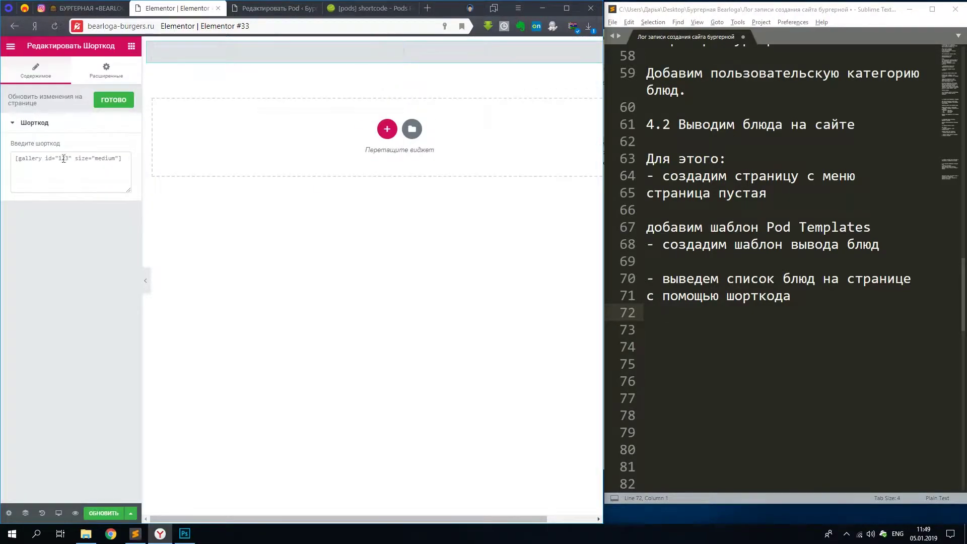
pyautogui.click(10, 47)
pyautogui.click(39, 294)
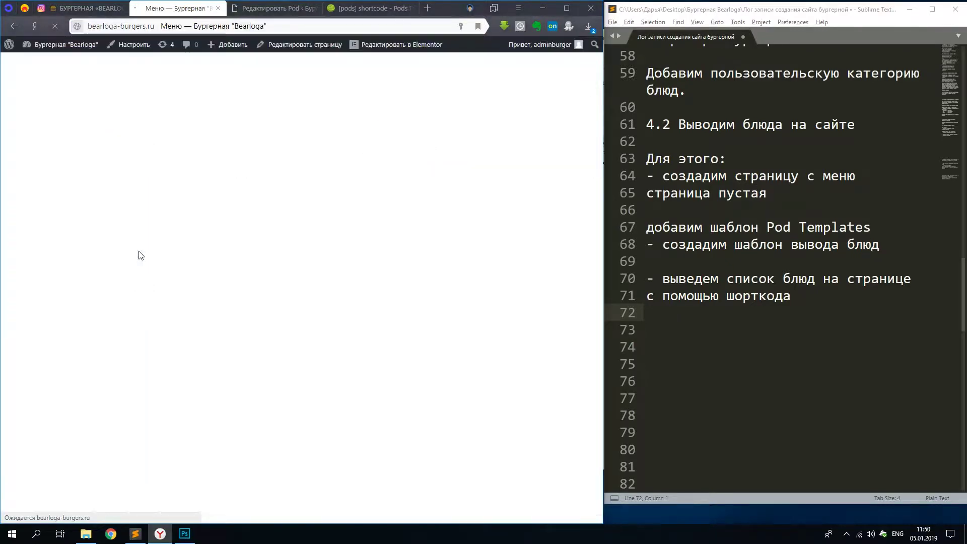
# Open the «Меню» page for editing and switch it from Elementor back to the WordPress editor
pyautogui.click(299, 45)
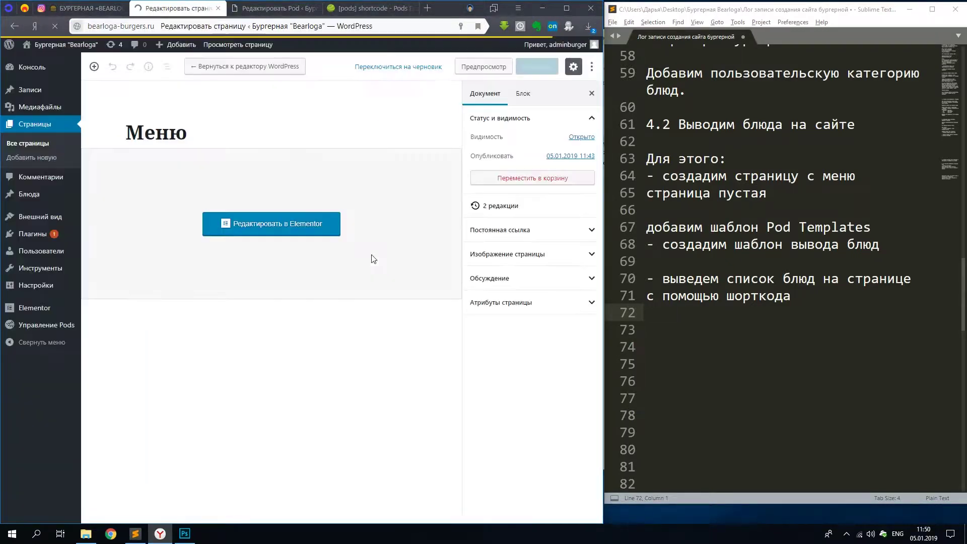
pyautogui.click(278, 217)
pyautogui.hotkey('alt', 'Left')
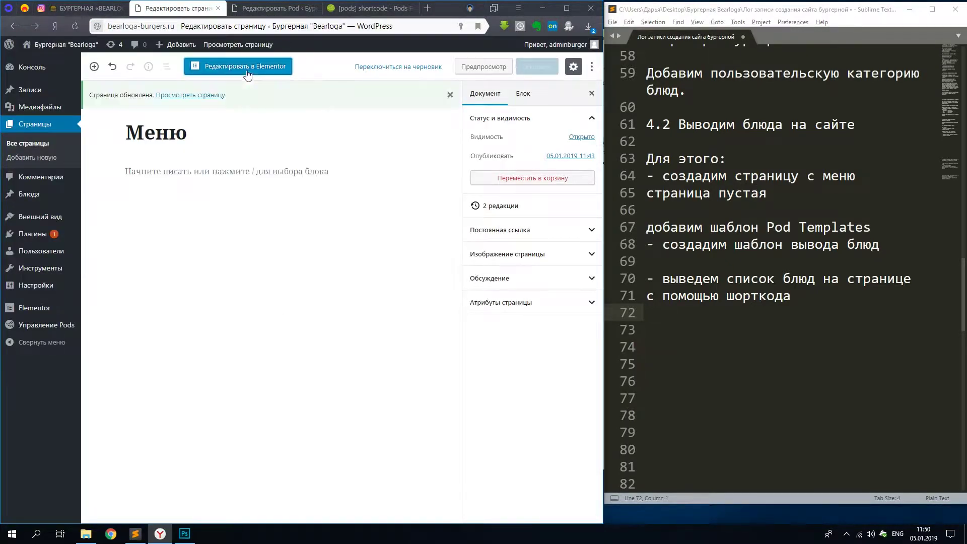
# Look through the available blocks for a Pods block and search them for «po»
pyautogui.click(93, 66)
pyautogui.scroll(-3, 190, 287)
pyautogui.click(190, 282)
pyautogui.scroll(-5, 188, 279)
pyautogui.click(189, 101)
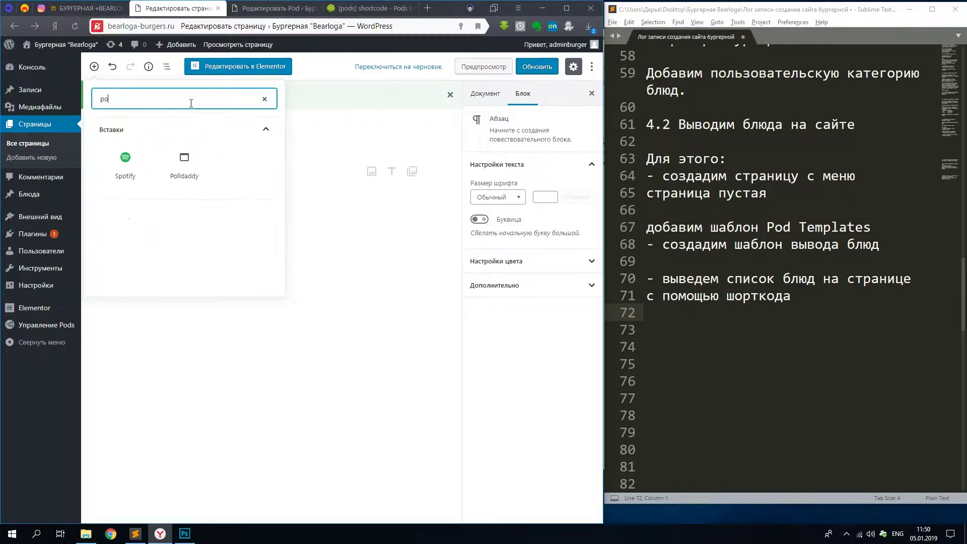
pyautogui.click(378, 246)
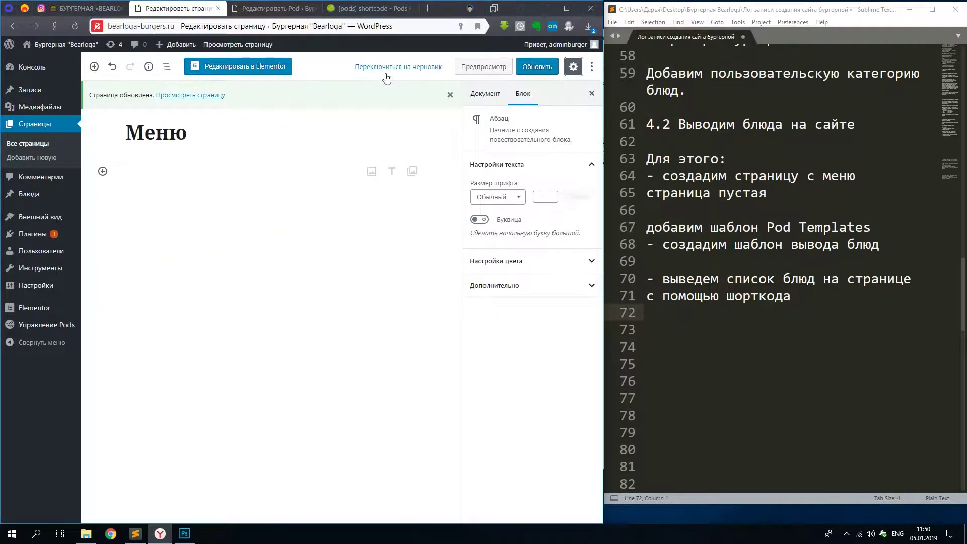
# Open the page for adding plugins and write in the notes «Активируем классический редактор, чтобы использовать помощник вывода шорткода»
pyautogui.moveTo(50, 222)
pyautogui.click(106, 249)
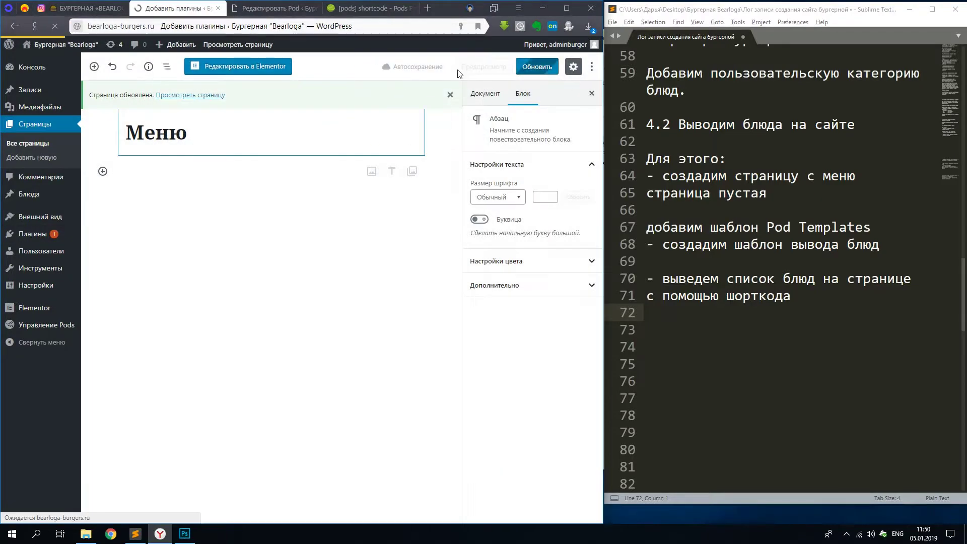
pyautogui.click(786, 335)
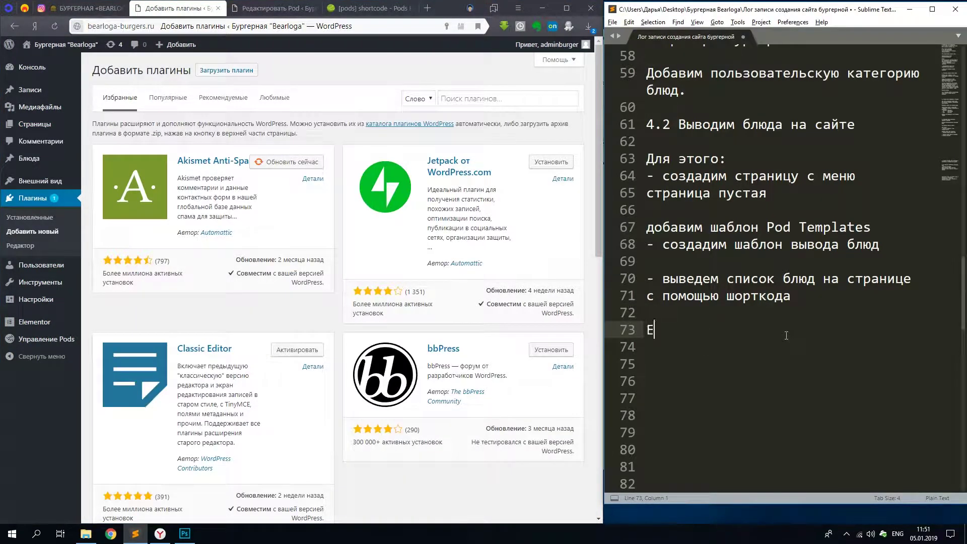
pyautogui.write('тобы имсп')
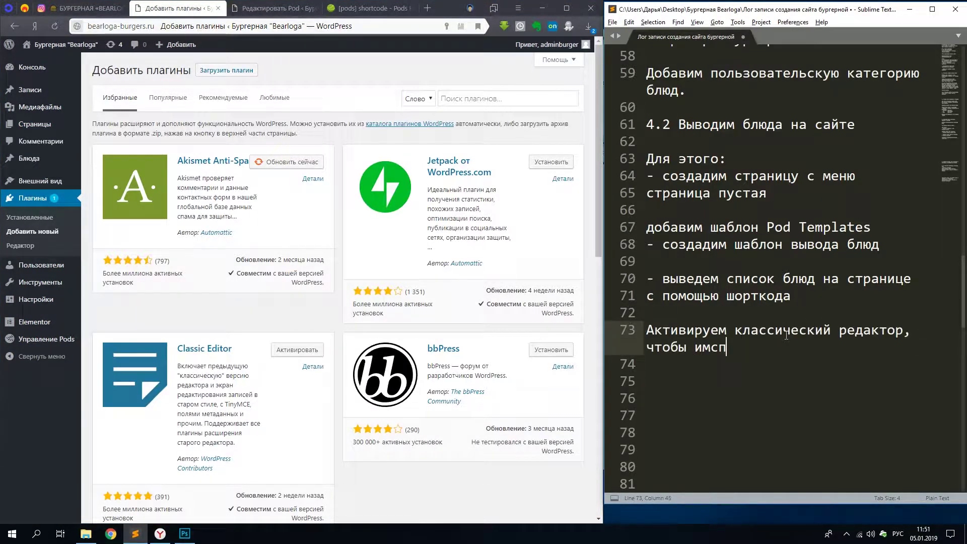
pyautogui.write('олорткода')
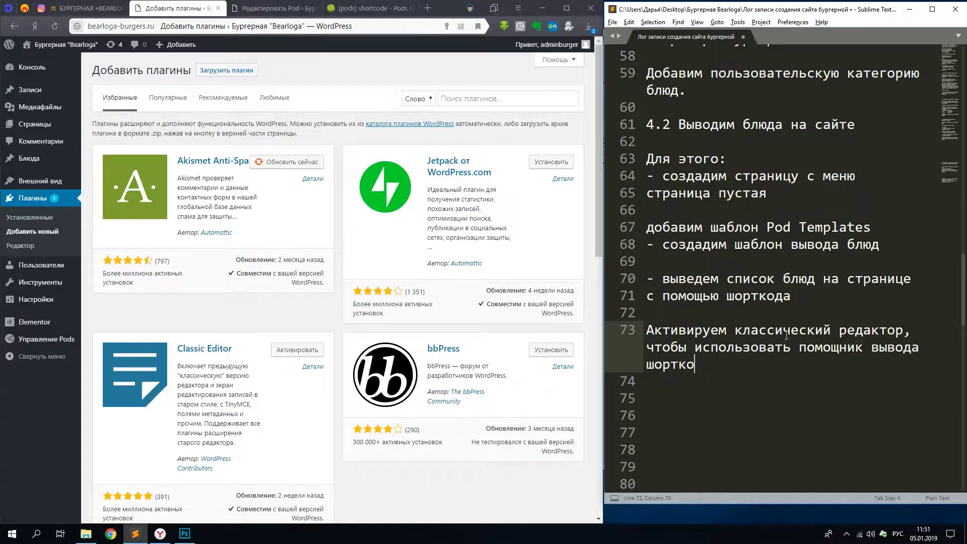
# Activate the Classic Editor plugin and open the «Меню» page for editing from the page list
pyautogui.click(297, 349)
pyautogui.moveTo(65, 124)
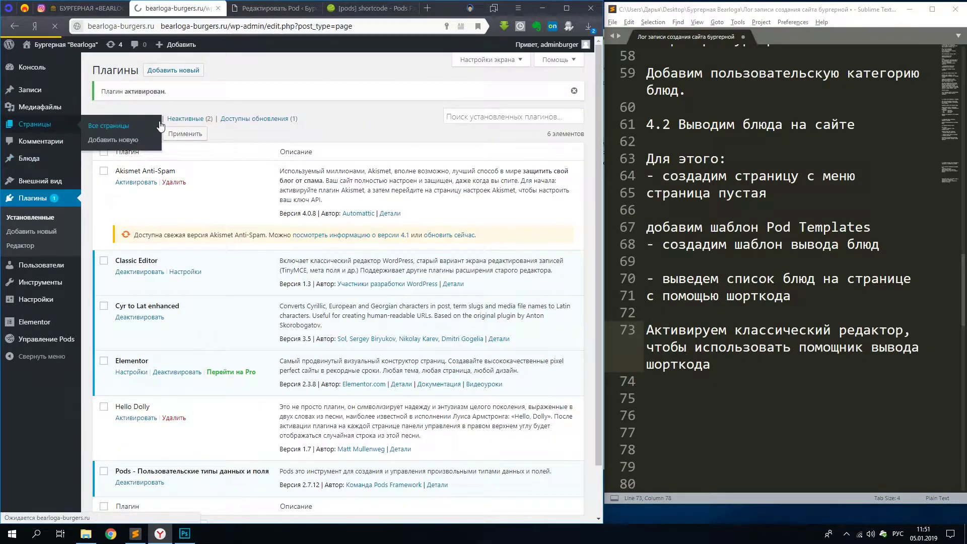
pyautogui.click(154, 128)
pyautogui.click(129, 197)
# Insert a Pods shortcode that lists the dishes through the dish template, and update the «Меню» page
pyautogui.click(205, 177)
pyautogui.click(214, 141)
pyautogui.click(208, 166)
pyautogui.click(211, 156)
pyautogui.click(210, 169)
pyautogui.click(217, 179)
pyautogui.click(221, 201)
pyautogui.click(239, 241)
pyautogui.click(457, 444)
pyautogui.click(570, 207)
# Open the «Меню» page in Elementor and preview it in the browser
pyautogui.moveTo(302, 255); pyautogui.dragTo(47, 250)
pyautogui.click(183, 168)
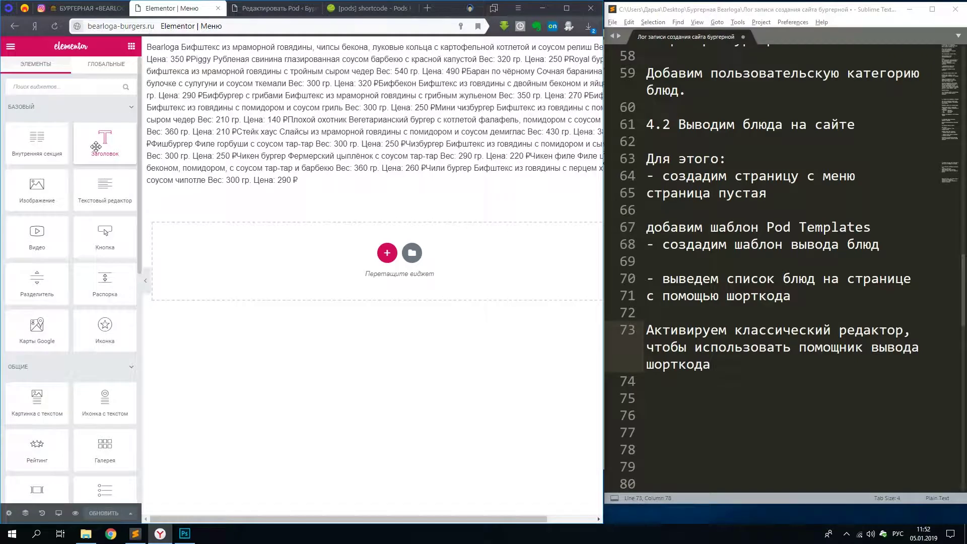
pyautogui.click(75, 513)
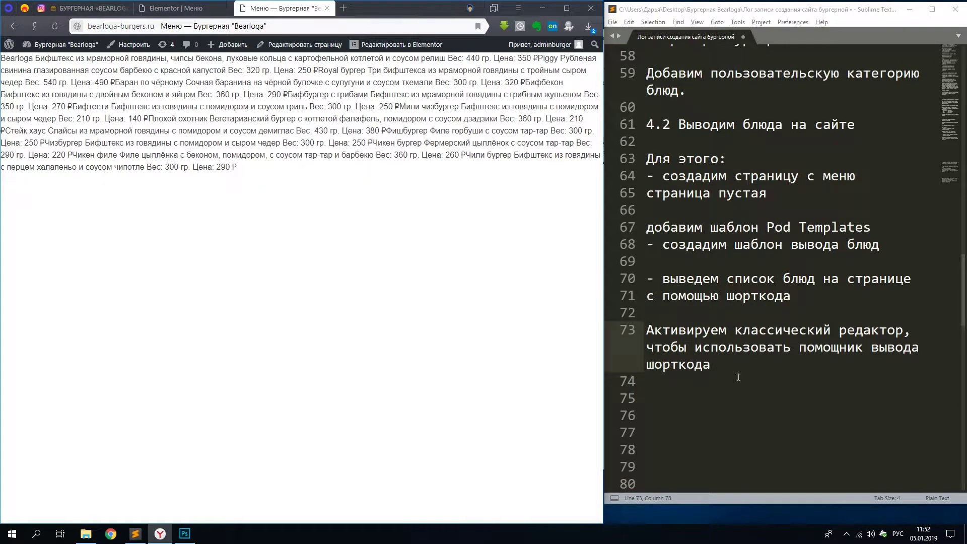
pyautogui.scroll(-3, 738, 377)
pyautogui.click(736, 216)
pyautogui.moveTo(736, 216); pyautogui.dragTo(647, 176)
pyautogui.press('Delete')
pyautogui.press('BackSpace')
pyautogui.press('BackSpace')
pyautogui.hotkey('ctrl', 'z')
pyautogui.hotkey('ctrl', 'z')
pyautogui.click(903, 173)
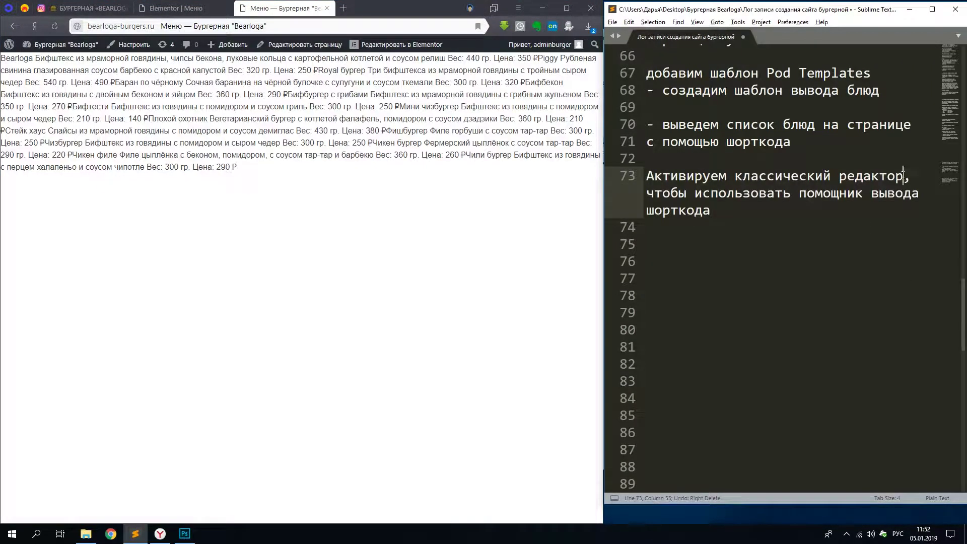
# Move the phrase about activating the classic editor up to the plugin notes, rewording it as «- плагин классический редактор»
pyautogui.moveTo(903, 174); pyautogui.dragTo(646, 176)
pyautogui.hotkey('ctrl', 'x')
pyautogui.scroll(17, 707, 201)
pyautogui.click(703, 172)
pyautogui.press('Return')
pyautogui.hotkey('ctrl', 'v')
pyautogui.press('Home')
pyautogui.hotkey('ctrl', 'Delete')
pyautogui.write('- плагин')
# Delete the leftover note text about the shortcode helper and write «Облагородим список.» in its place
pyautogui.scroll(-15, 765, 168)
pyautogui.moveTo(790, 210); pyautogui.dragTo(645, 193)
pyautogui.press('Delete')
pyautogui.write('Ч')
pyautogui.press('BackSpace')
pyautogui.press('BackSpace')
pyautogui.press('BackSpace')
pyautogui.press('BackSpace')
pyautogui.press('BackSpace')
pyautogui.write('Облагородим список блю')
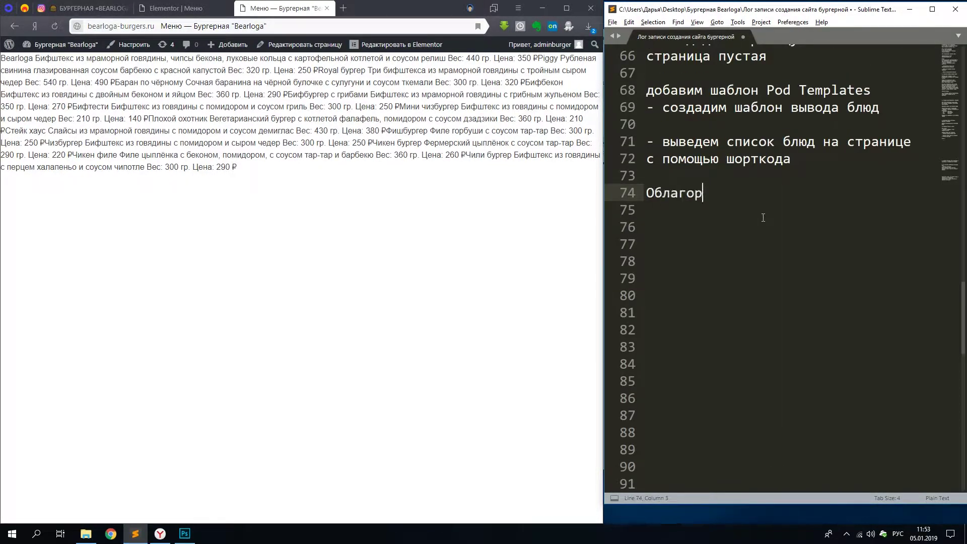
pyautogui.press('BackSpace')
pyautogui.press('BackSpace')
pyautogui.press('BackSpace')
pyautogui.press('BackSpace')
pyautogui.write('.')
pyautogui.press('Return')
# Add the note lines «Добавим немного форматирования.» and «Для этого понадобится немного HTML»
pyautogui.write('Добавим немного форматирования.')
pyautogui.press('Return')
pyautogui.press('Return')
pyautogui.write('Для этого понадобится простейшие')
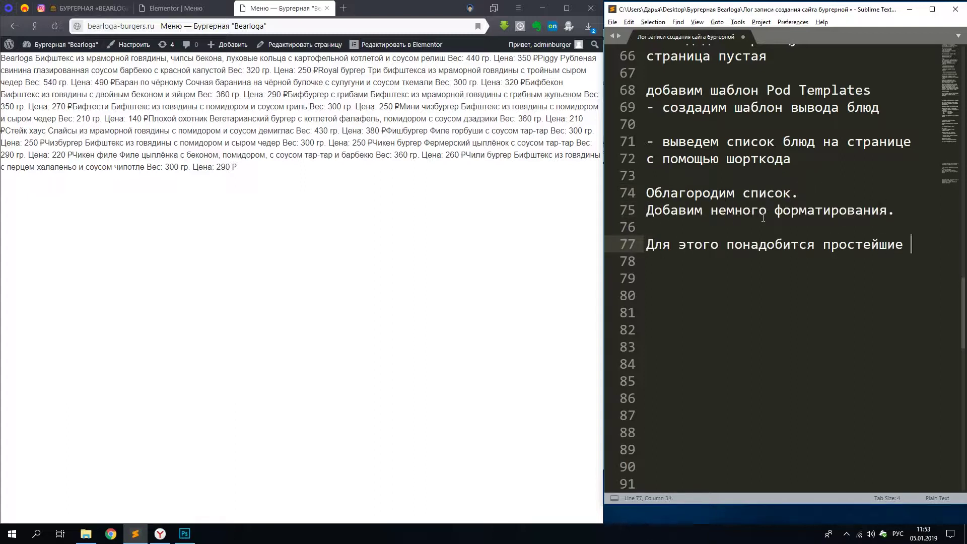
pyautogui.hotkey('ctrl', 'BackSpace')
pyautogui.write('немного HTML')
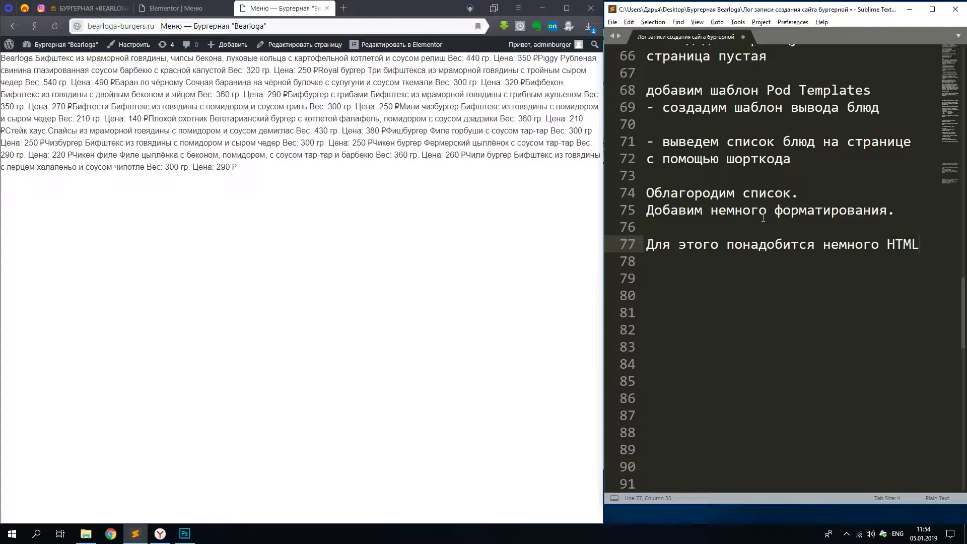
# Exit Elementor to the WordPress console and open the Pod template «Список блюд (шаблон)» for editing
pyautogui.click(176, 8)
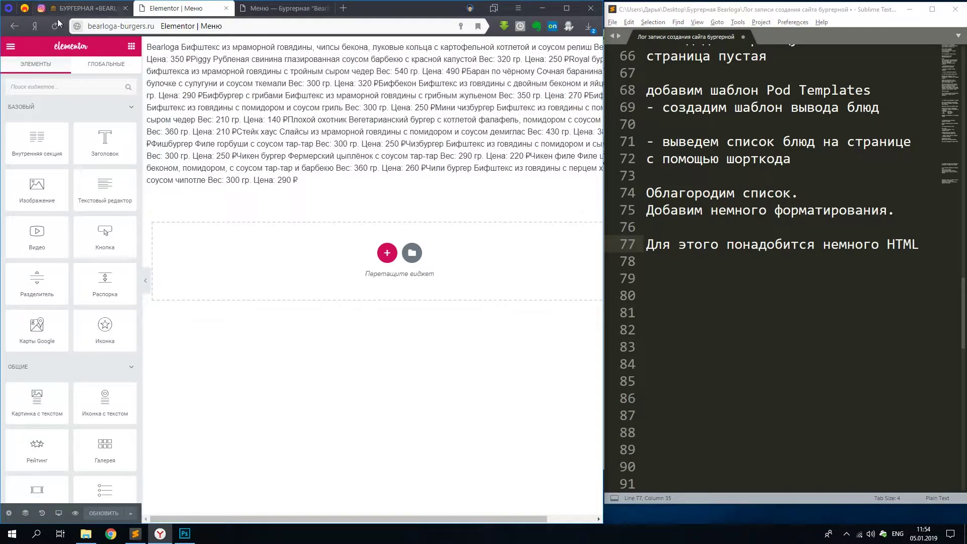
pyautogui.click(14, 46)
pyautogui.click(45, 313)
pyautogui.click(31, 324)
pyautogui.click(29, 350)
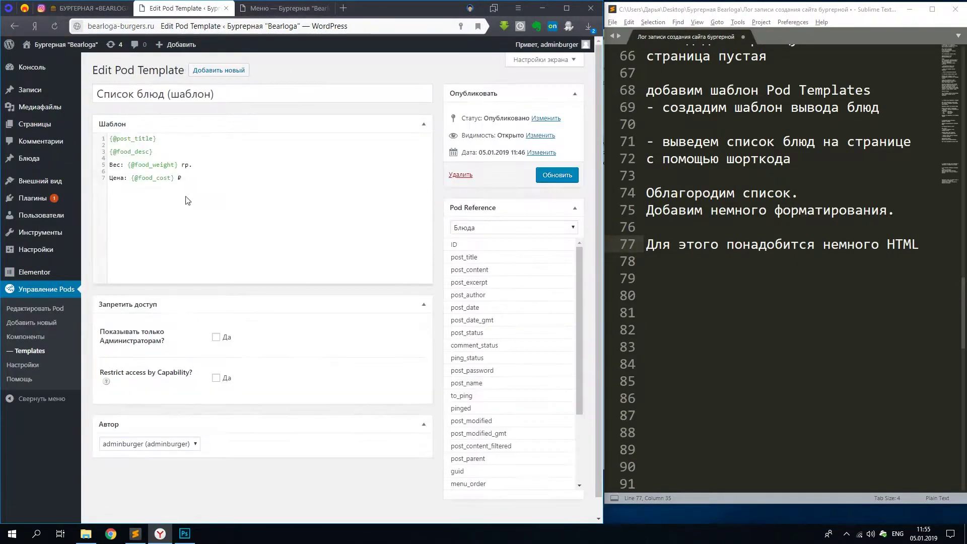
# Wrap the dish title in h3 tags and the description, weight and price lines in p tags in the template
pyautogui.write('</h3>  <p>')
pyautogui.press('End')
pyautogui.write('<')
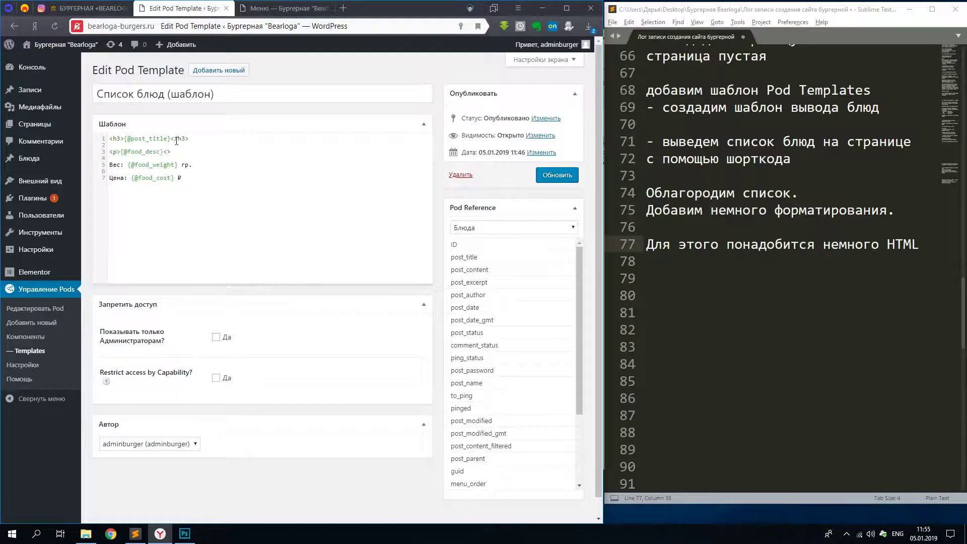
pyautogui.moveTo(110, 151); pyautogui.dragTo(120, 153)
pyautogui.hotkey('ctrl', 'c')
pyautogui.click(109, 164)
pyautogui.hotkey('ctrl', 'v')
pyautogui.click(109, 178)
pyautogui.hotkey('ctrl', 'v')
# Reload the «Меню» page and examine the formatting of the dish list
pyautogui.click(313, 8)
pyautogui.press('F5')
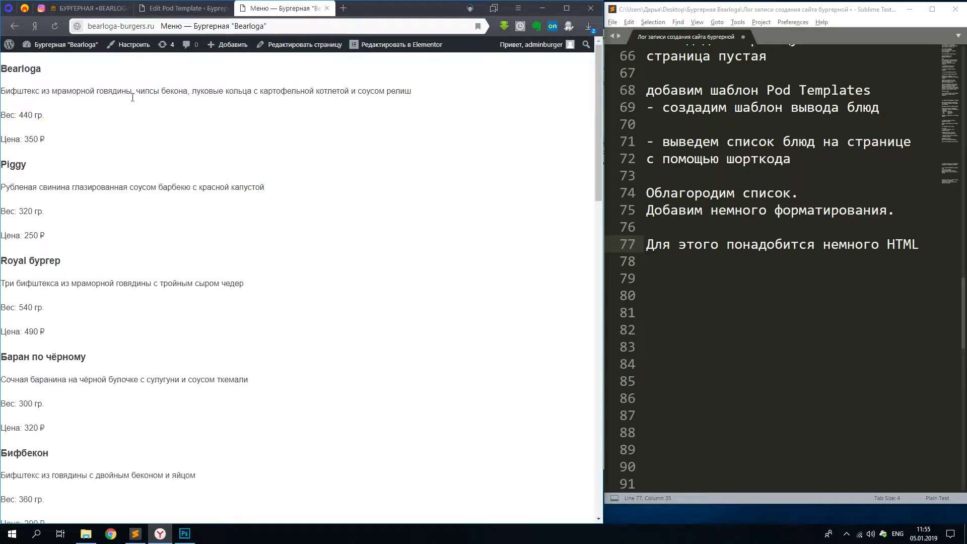
pyautogui.scroll(-20, 132, 97)
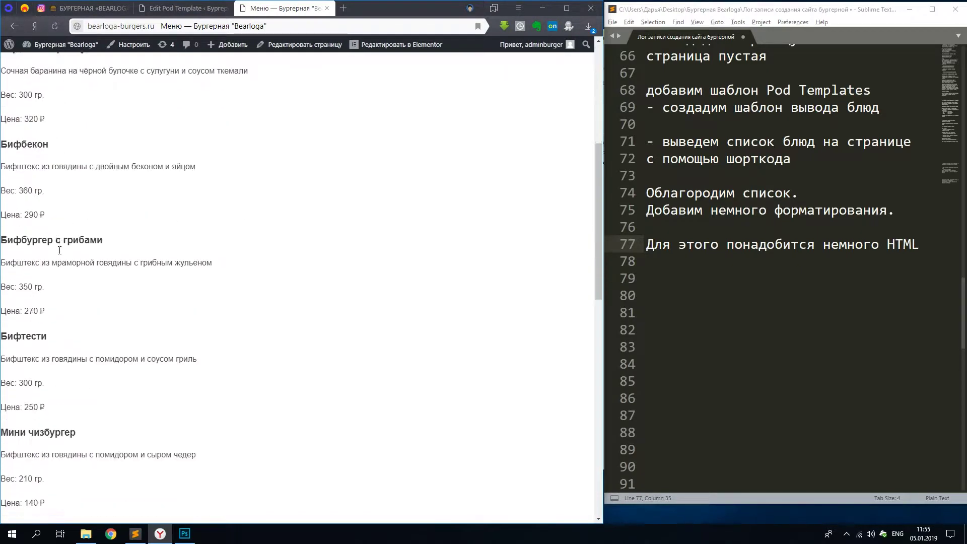
pyautogui.scroll(20, 487, 295)
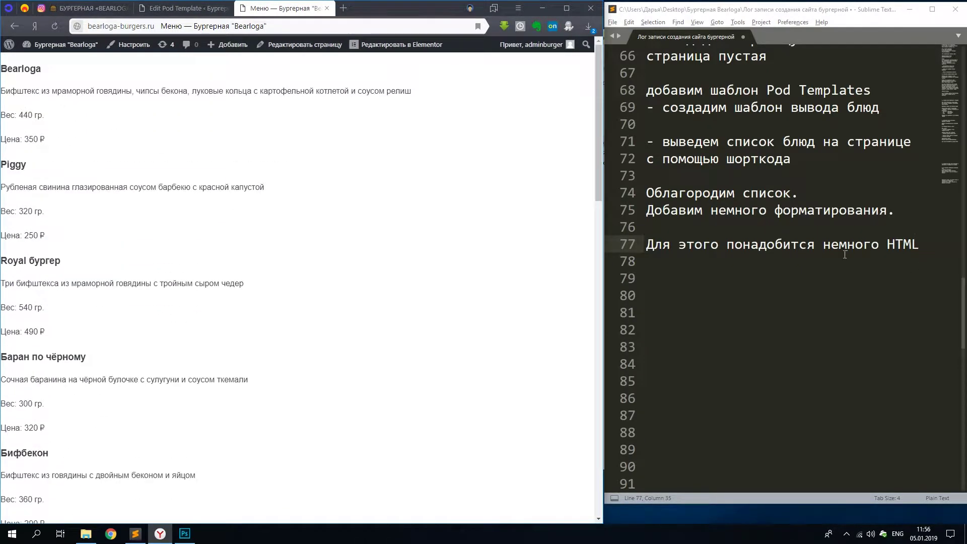
# End the HTML note with a period and a new line, and look at the burger section of 19072018.jpg
pyautogui.click(932, 244)
pyautogui.press('Return')
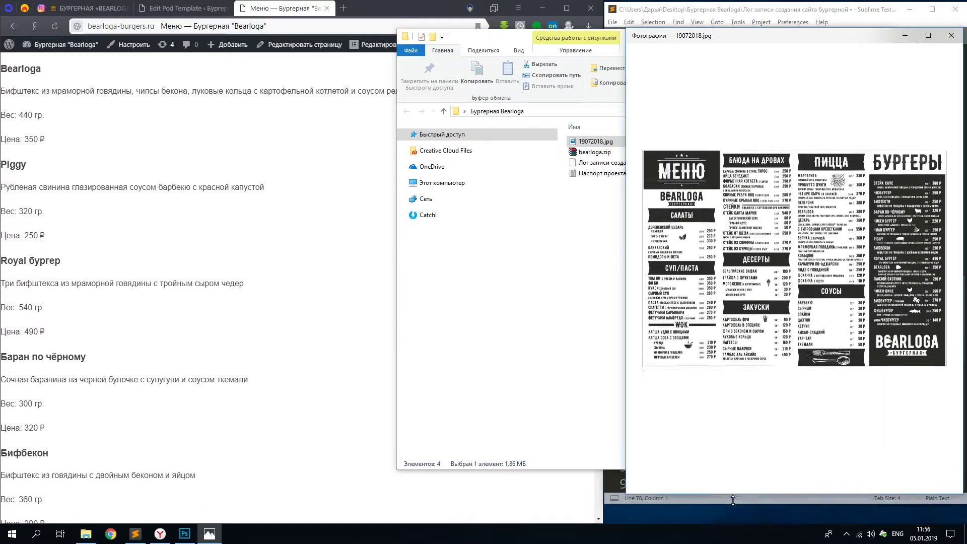
pyautogui.scroll(3, 898, 283)
pyautogui.scroll(-1, 814, 285)
pyautogui.click(523, 128)
pyautogui.click(837, 36)
pyautogui.click(910, 35)
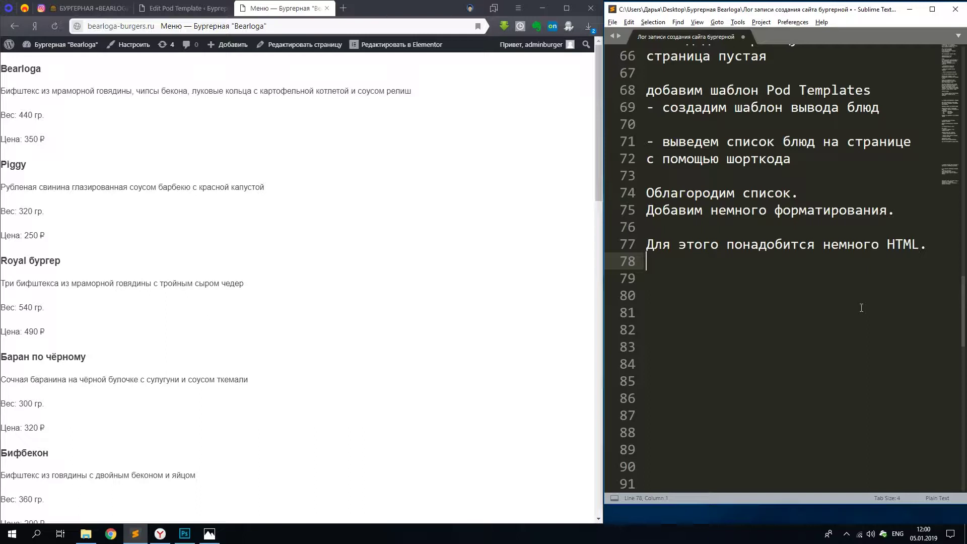
# Open the «Меню» page in Elementor and look through its page settings, including the layout, style and advanced options
pyautogui.click(398, 45)
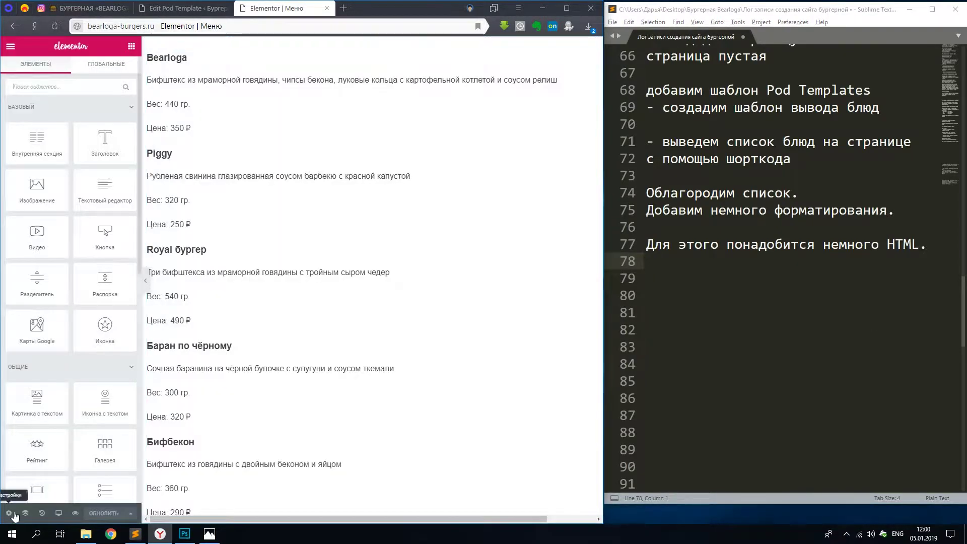
pyautogui.click(9, 512)
pyautogui.click(115, 81)
pyautogui.click(23, 70)
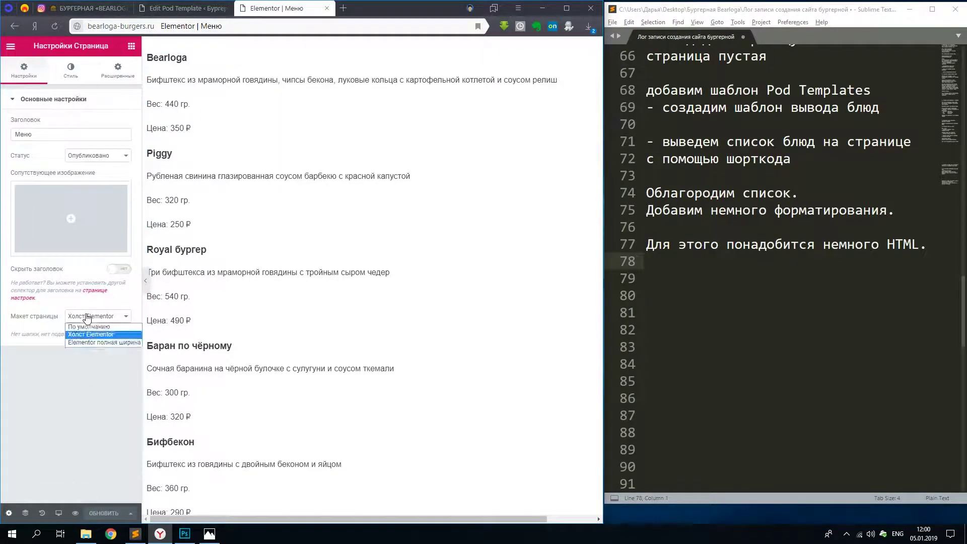
pyautogui.click(70, 70)
pyautogui.click(121, 70)
# Examine the shortcode widget's options, the global settings and the page's custom CSS and style settings for ways to format the list
pyautogui.click(212, 49)
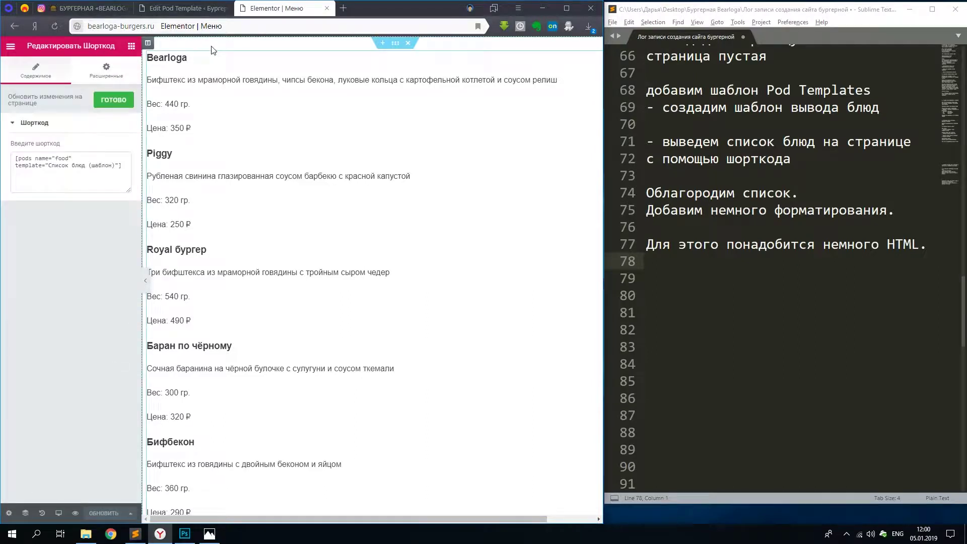
pyautogui.click(11, 46)
pyautogui.click(70, 180)
pyautogui.click(106, 70)
pyautogui.click(11, 45)
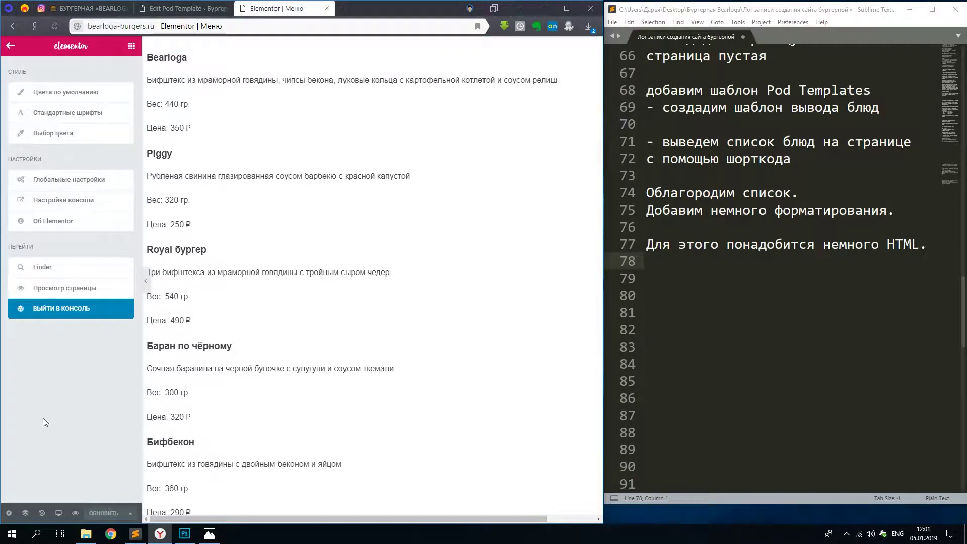
pyautogui.click(8, 512)
pyautogui.click(125, 72)
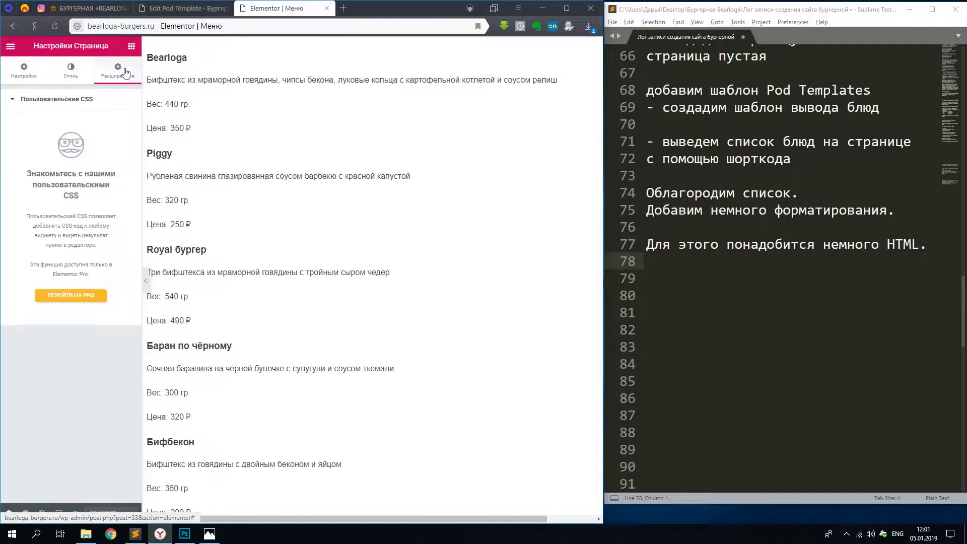
pyautogui.click(80, 70)
# Rearrange the browser and the notes side by side, giving the browser slightly more width
pyautogui.click(566, 8)
pyautogui.click(924, 11)
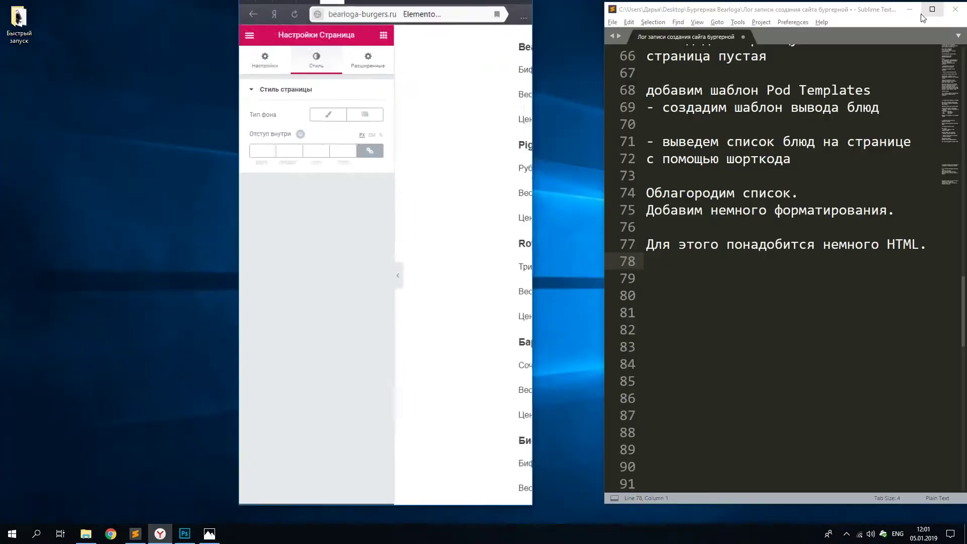
pyautogui.press('super+Left')
pyautogui.click(532, 187)
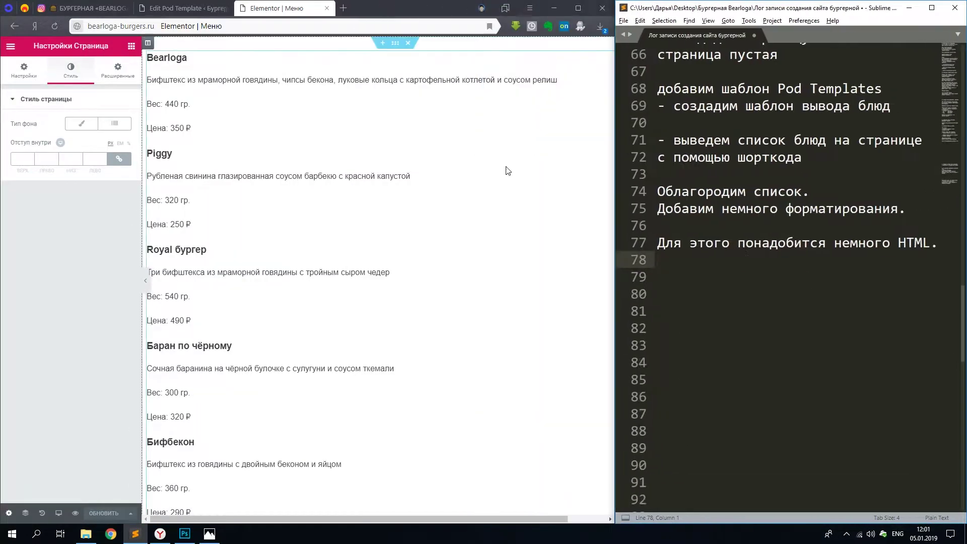
pyautogui.click(507, 171)
pyautogui.click(217, 9)
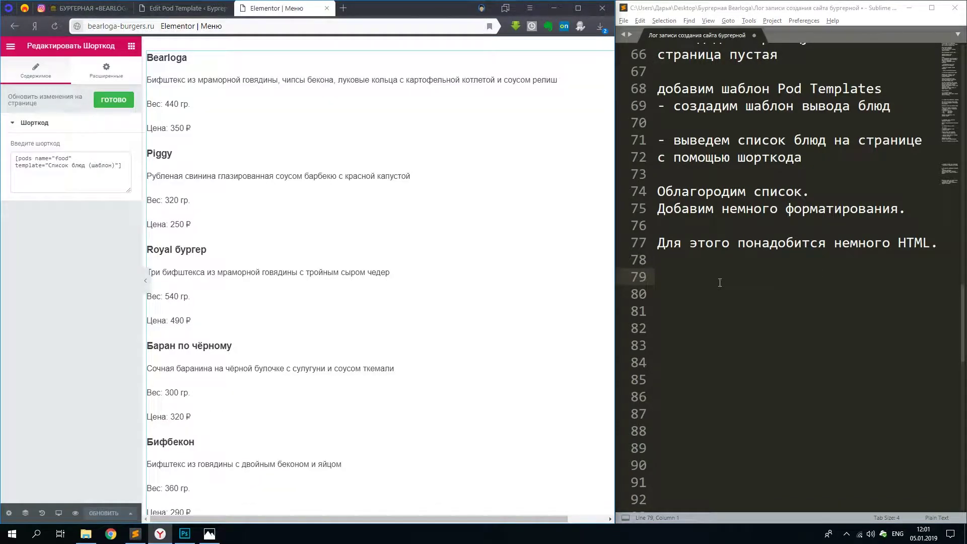
pyautogui.click(720, 282)
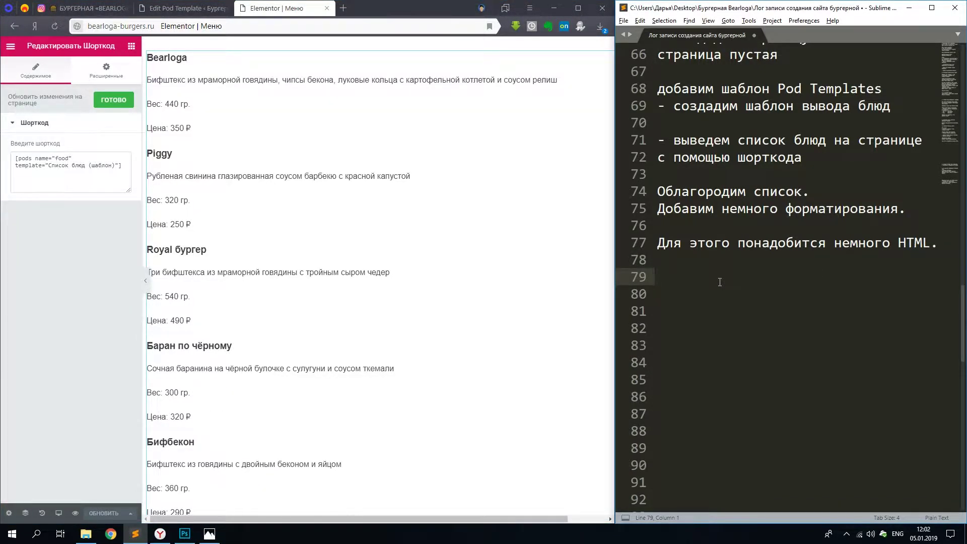
# Check how the burgers are laid out in the menu image 19072018.jpg and return to the dish template
pyautogui.click(209, 534)
pyautogui.scroll(5, 906, 241)
pyautogui.scroll(-1, 825, 306)
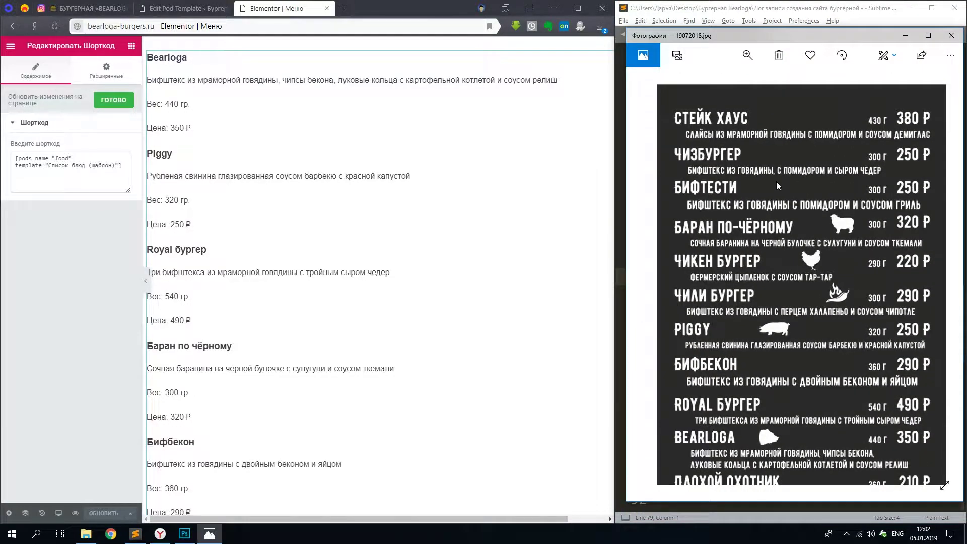
pyautogui.moveTo(135, 533)
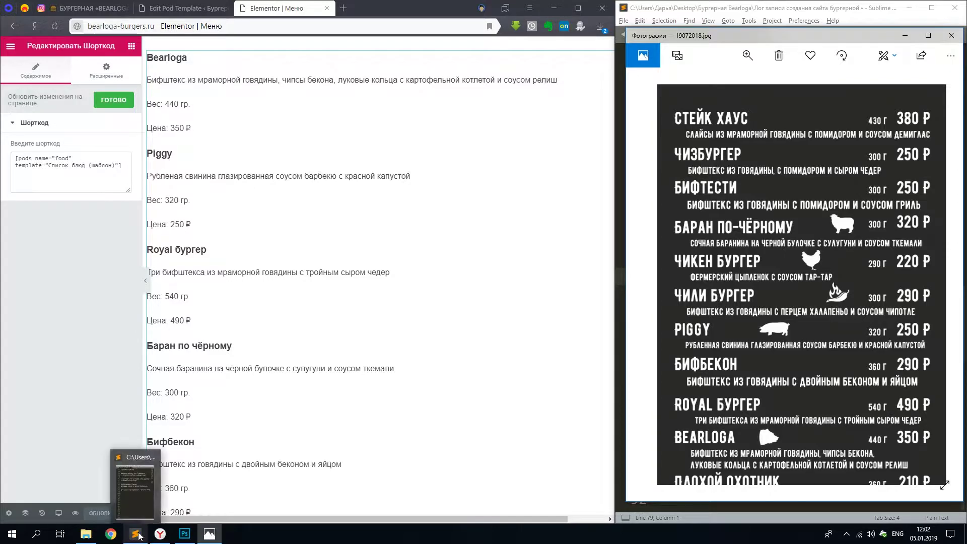
pyautogui.click(135, 483)
pyautogui.click(183, 8)
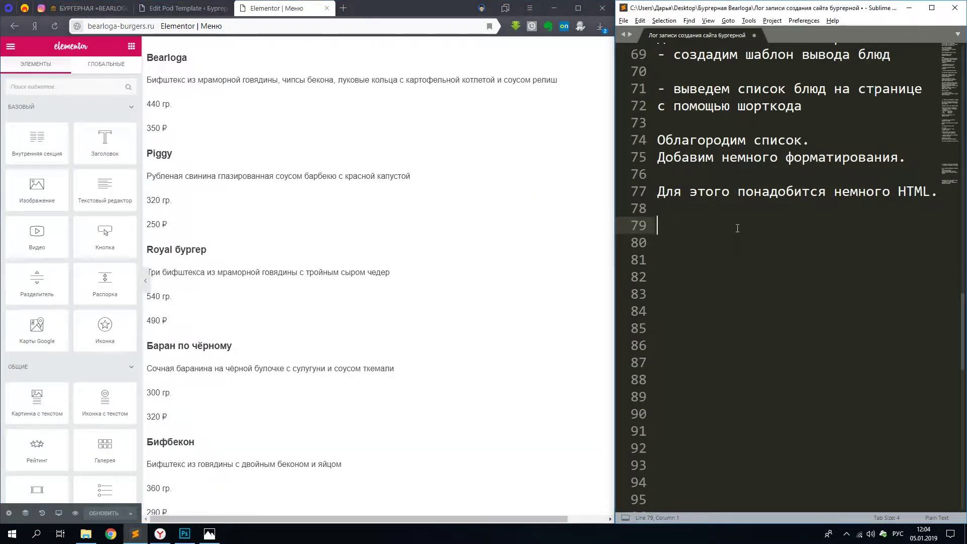
# Write the note «Более красиво оформим позже с помощью CSS (тоже немного)»
pyautogui.write('Более красиво оформим позже с помощью')
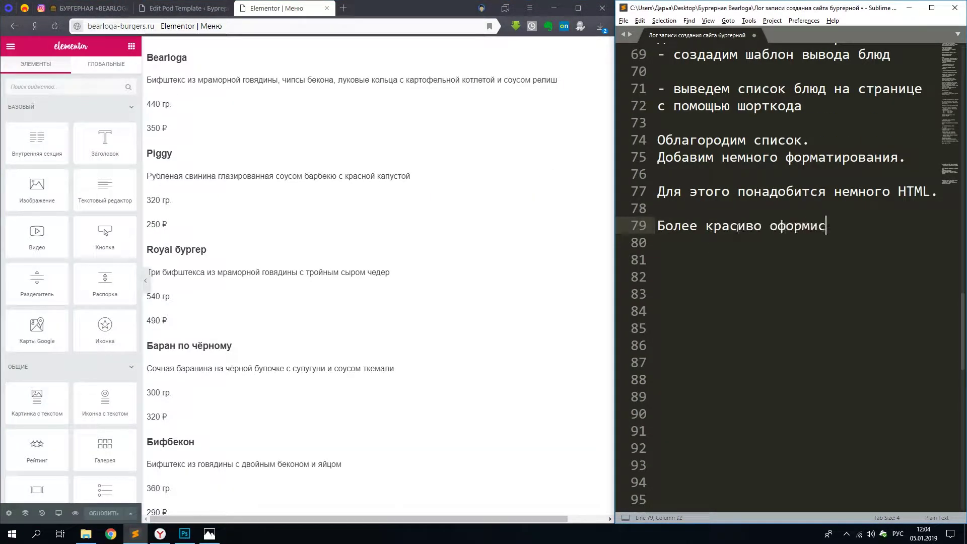
pyautogui.write(' CSS')
pyautogui.press('BackSpace')
pyautogui.write('S (тоже немного)')
pyautogui.press('Return')
pyautogui.press('Return')
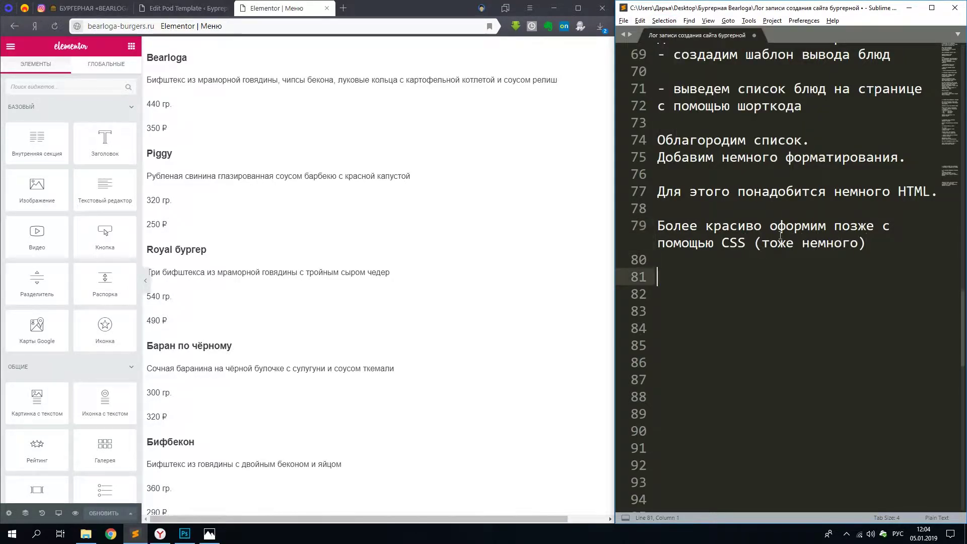
# Move the heading «5. Добавим быстрое меню навигации с логотипом и телефоном для заказа» up below the CSS note, leaving blank lines after it
pyautogui.scroll(-4, 780, 235)
pyautogui.moveTo(657, 396); pyautogui.dragTo(929, 413)
pyautogui.hotkey('ctrl', 'x')
pyautogui.click(675, 72)
pyautogui.hotkey('ctrl', 'v')
pyautogui.press('Return')
pyautogui.press('Return')
pyautogui.press('Return')
pyautogui.press('Return')
pyautogui.click(689, 125)
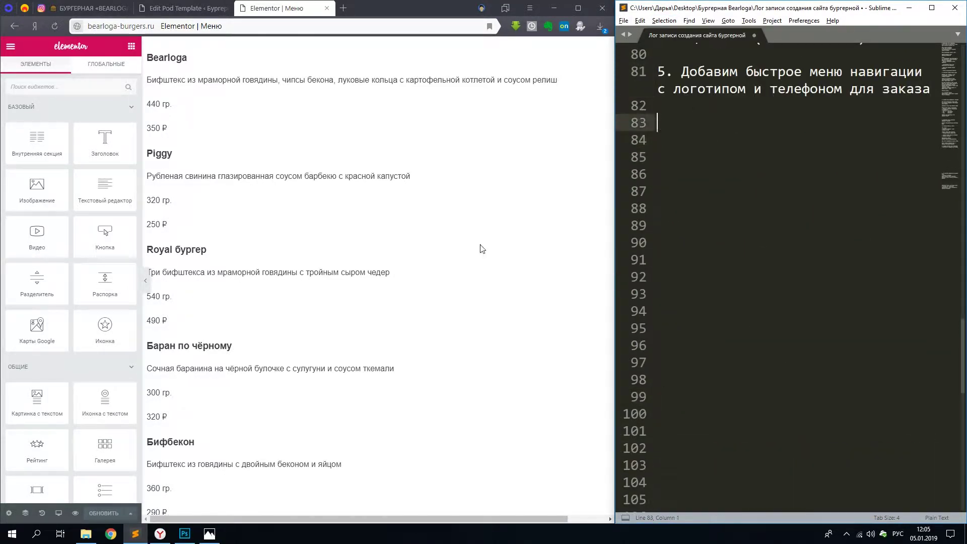
# Add a three-column section with a wide middle column above the dish list in Elementor
pyautogui.click(371, 41)
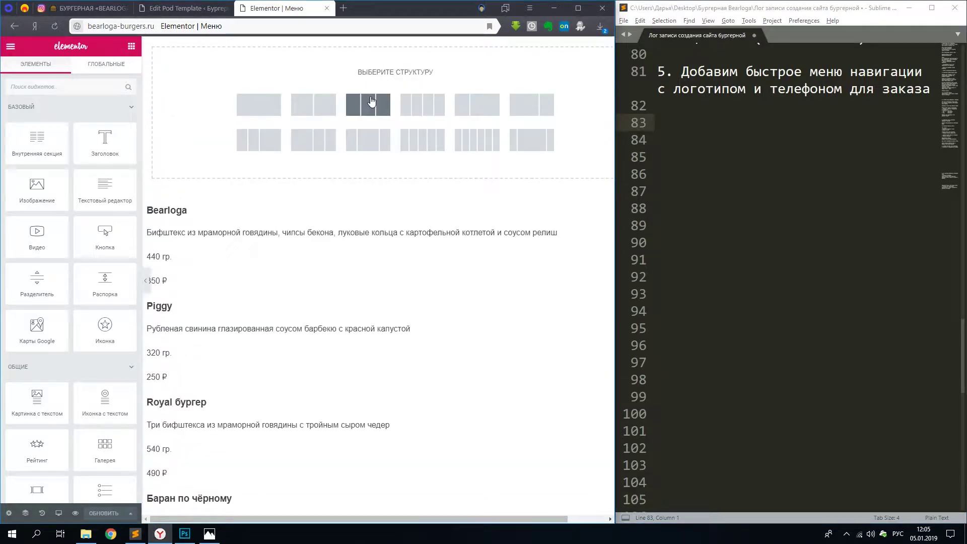
pyautogui.click(367, 147)
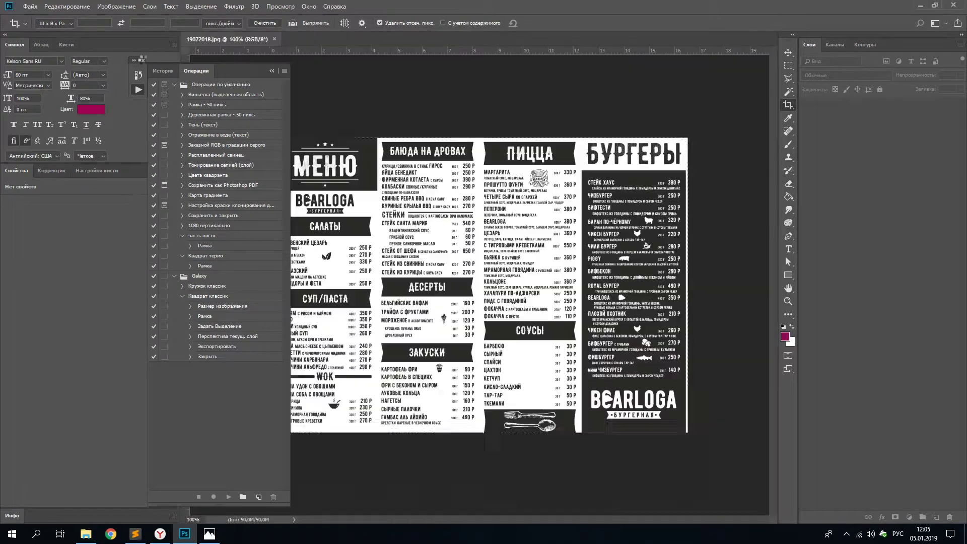
# Crop 19072018.jpg in Photoshop to the Bearloga logo below the burger list
pyautogui.click(142, 60)
pyautogui.scroll(6, 556, 369)
pyautogui.moveTo(595, 519); pyautogui.dragTo(662, 520)
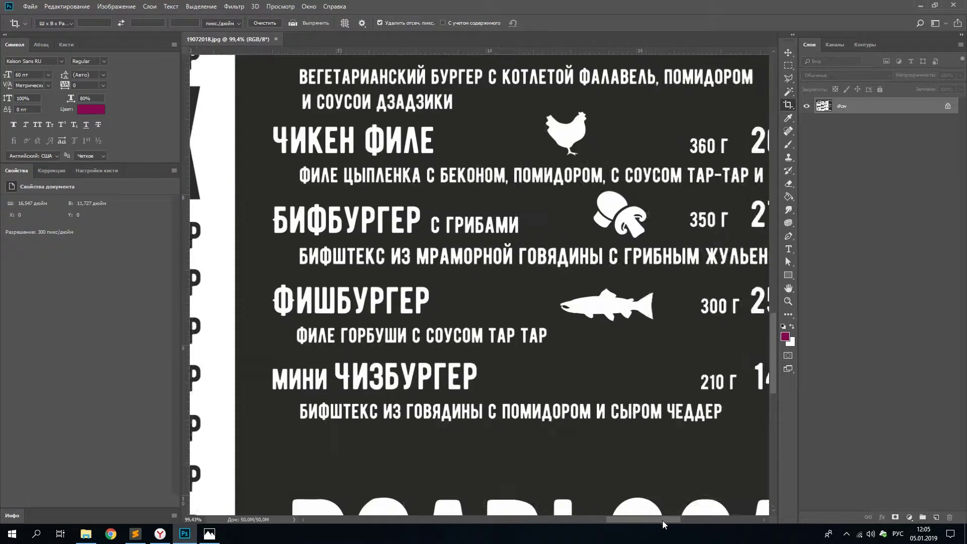
pyautogui.scroll(-9, 539, 352)
pyautogui.click(369, 219)
pyautogui.press('Escape')
pyautogui.moveTo(367, 219); pyautogui.dragTo(714, 353)
pyautogui.press('Return')
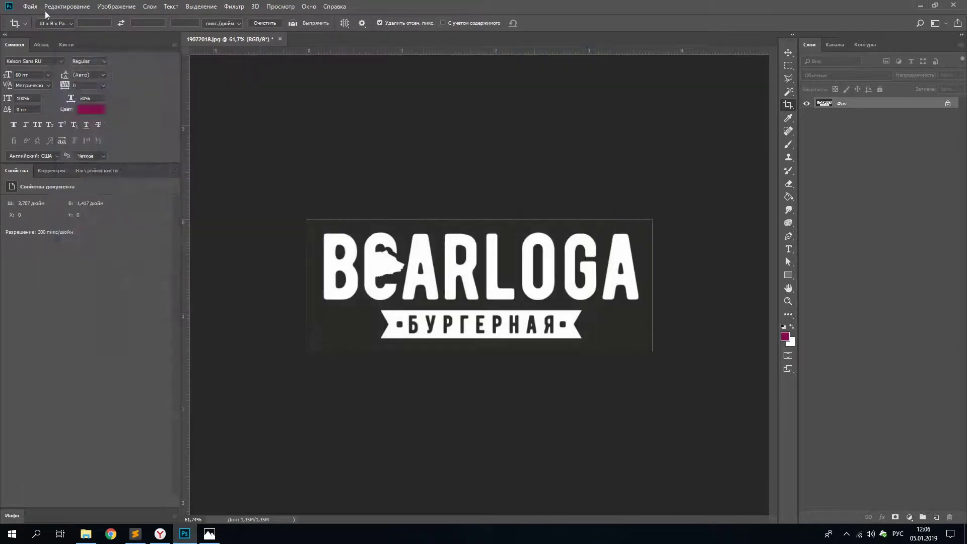
# Save the cropped logo as the PNG file bearloga_logo
pyautogui.click(30, 6)
pyautogui.click(51, 116)
pyautogui.click(162, 290)
pyautogui.click(121, 412)
pyautogui.moveTo(94, 277); pyautogui.dragTo(2, 273)
pyautogui.hotkey('alt', 'shift')
pyautogui.write('bearloga_logo')
pyautogui.press('Return')
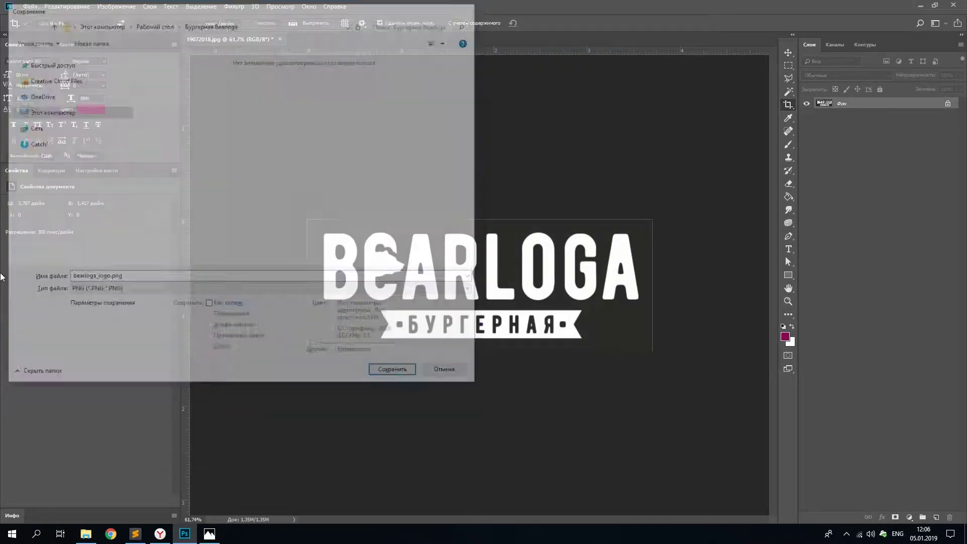
pyautogui.click(583, 158)
# Set the foreground colour to the logo's dark background colour, 2a2a28, by sampling it from the image
pyautogui.click(784, 337)
pyautogui.click(631, 320)
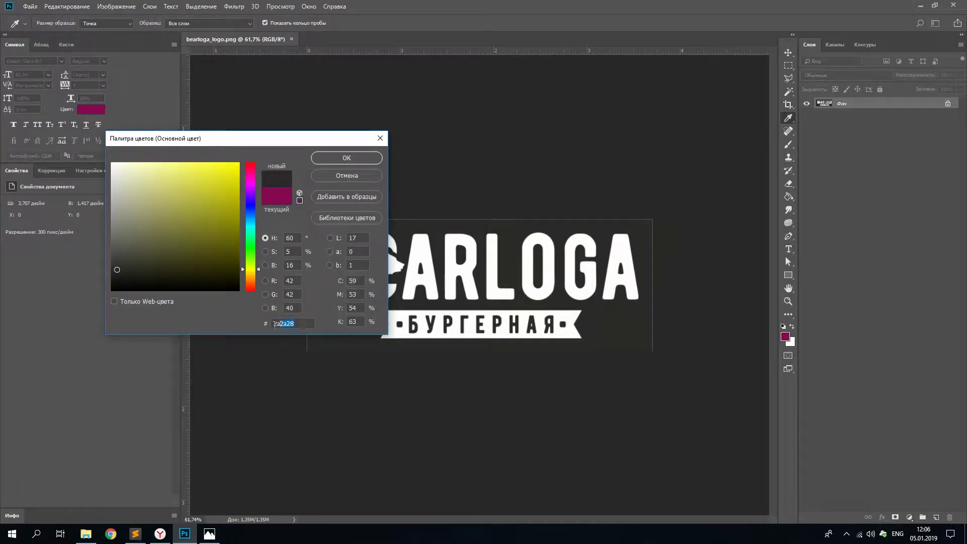
pyautogui.moveTo(274, 324); pyautogui.dragTo(271, 324)
pyautogui.click(348, 157)
# Switch to Sublime Text and write the note «Подготовим логотип (вырежем из картинки меню)» under heading 5
pyautogui.click(135, 533)
pyautogui.write('Ds')
pyautogui.press('BackSpace')
pyautogui.press('BackSpace')
pyautogui.hotkey('alt', 'shift')
pyautogui.write('Подготовим ')
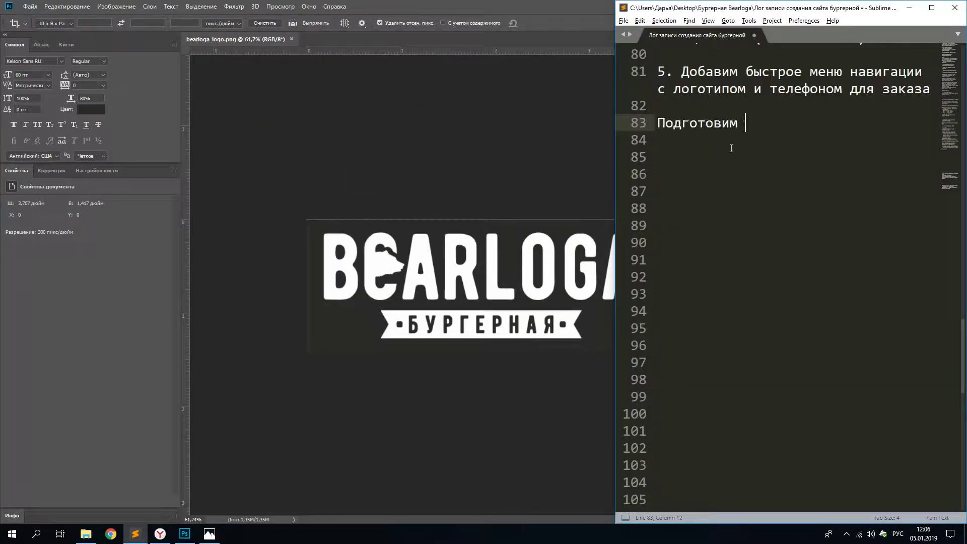
pyautogui.write('логотип (вырежем из меню')
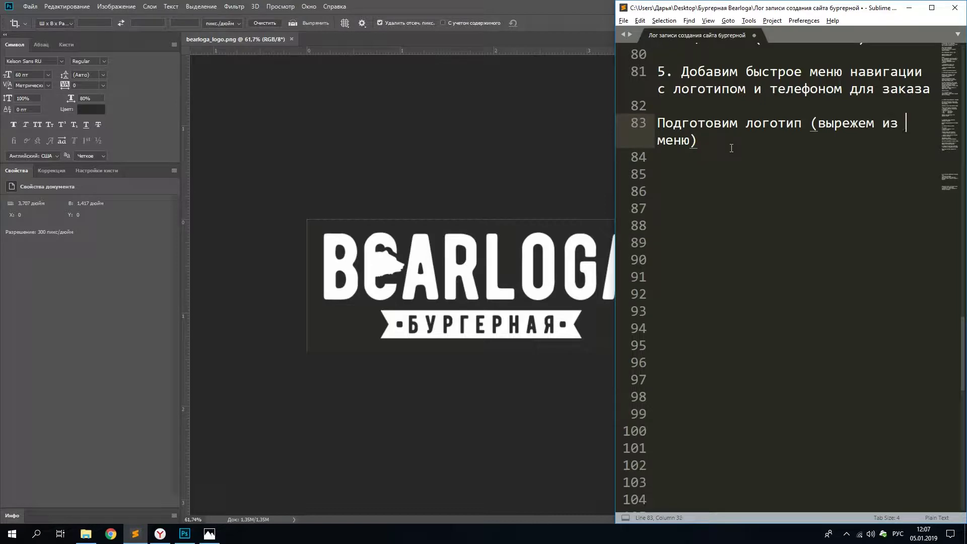
pyautogui.press('Left')
pyautogui.write('картинки')
pyautogui.press('Down')
pyautogui.press('Down')
# Switch to Photoshop and copy the foreground colour's hex code 2a2a28 from the colour picker
pyautogui.click(512, 244)
pyautogui.hotkey('ctrl', 'w')
pyautogui.moveTo(160, 534)
pyautogui.click(166, 145)
pyautogui.click(785, 336)
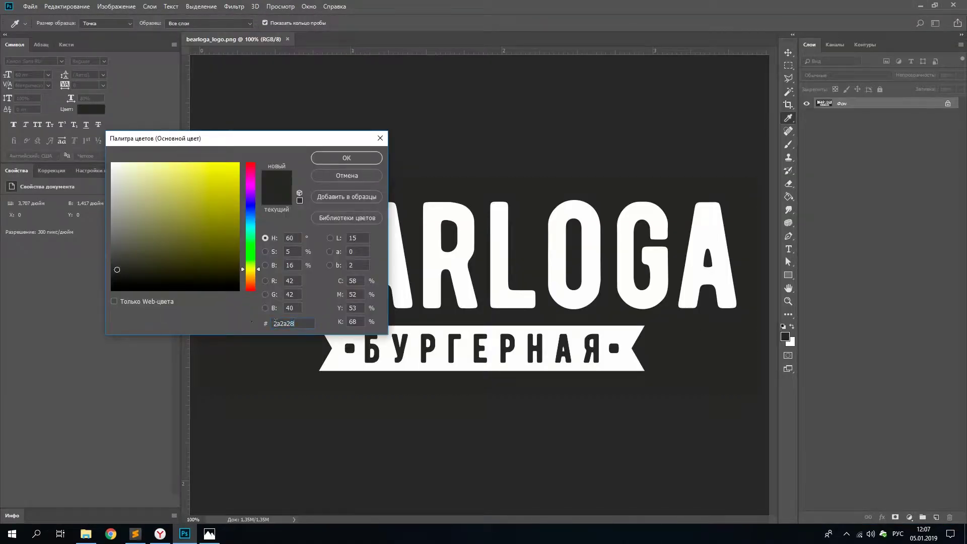
pyautogui.click(351, 177)
# Switch to Sublime Text and add the note «Скопируем цвет фона #2a2a28» below the logo note
pyautogui.click(142, 536)
pyautogui.write('Скопируем фон')
pyautogui.hotkey('ctrl', 'Left')
pyautogui.write('цвет')
pyautogui.press('End')
pyautogui.write('а')
pyautogui.hotkey('ctrl', 'v')
pyautogui.hotkey('ctrl', 'Left')
pyautogui.write('#')
pyautogui.click(890, 173)
# Add the note line «Мы им залём страницу сайта, чтобы соответствовать фирменному стилю бургерной.»
pyautogui.press('Return')
pyautogui.write('Мы им ')
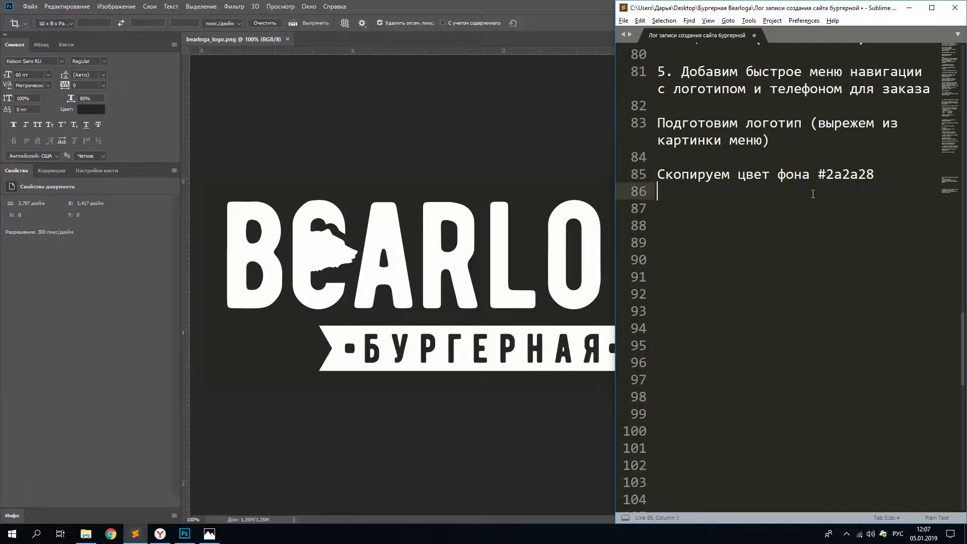
pyautogui.write('залём страницу сайта, чтобы')
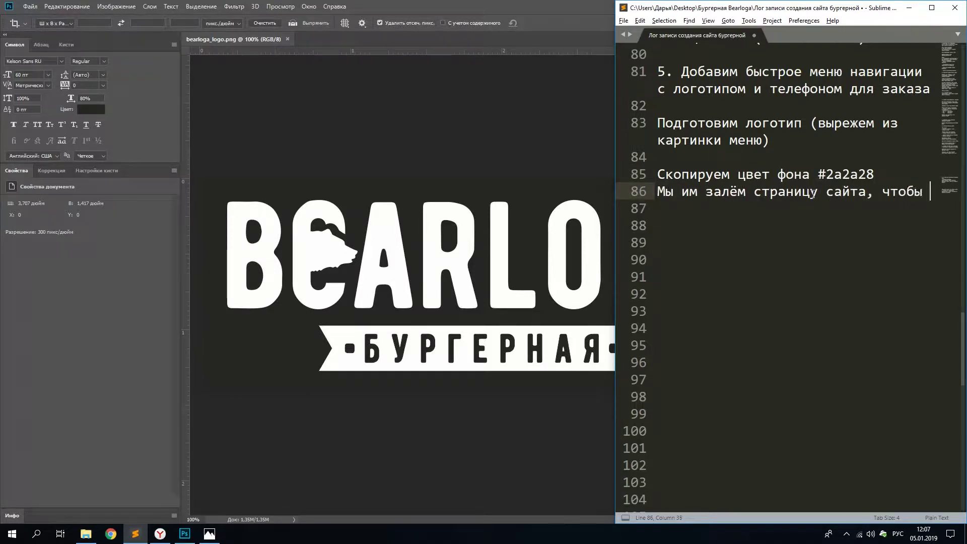
pyautogui.write(' приблизиться к фирменному стилю бургерной.')
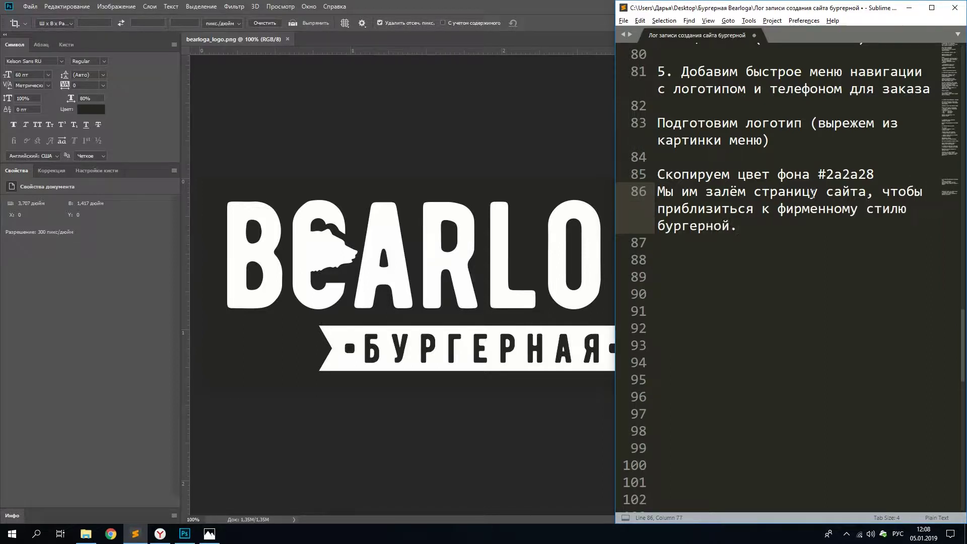
pyautogui.doubleClick(693, 209)
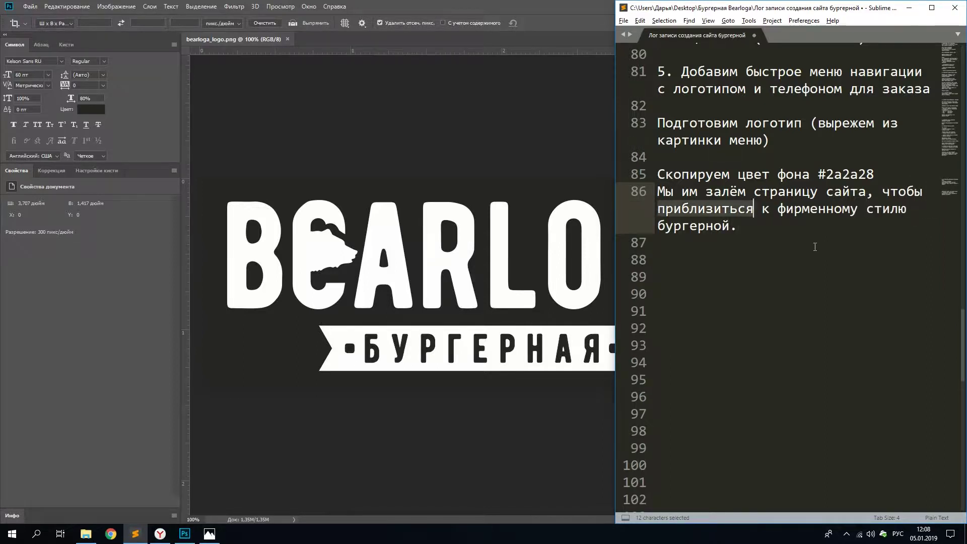
pyautogui.write('соответствовать')
pyautogui.press('Delete')
pyautogui.press('Delete')
# Switch to the Elementor page in Yandex Browser, set the page's background colour to #2a2a28 and update the page
pyautogui.hotkey('alt', 'Tab')
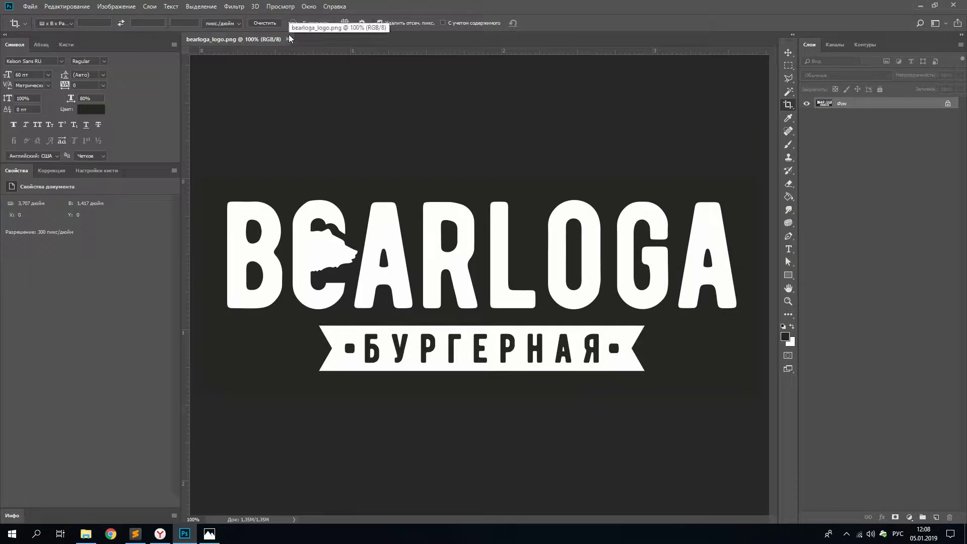
pyautogui.click(160, 533)
pyautogui.click(388, 341)
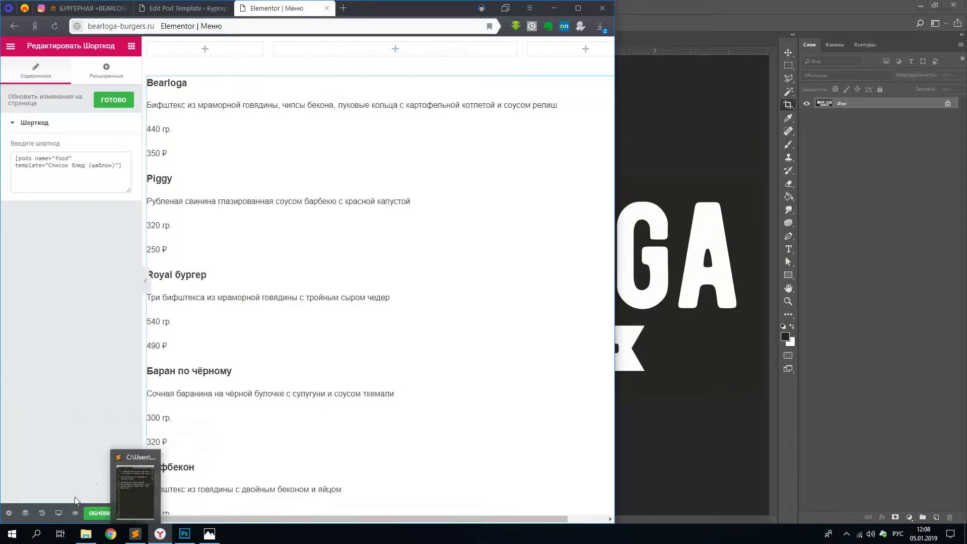
pyautogui.click(8, 512)
pyautogui.click(70, 71)
pyautogui.click(119, 145)
pyautogui.click(40, 145)
pyautogui.hotkey('ctrl', 'v')
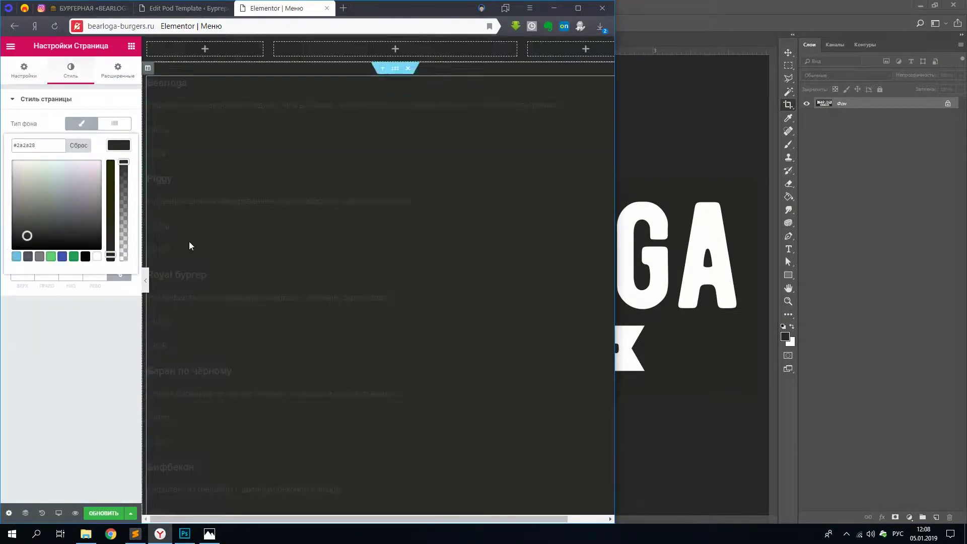
pyautogui.click(100, 512)
pyautogui.click(101, 513)
# Wrap the code of the Pod template «Список блюд (шаблон)» in a div and indent the enclosed lines
pyautogui.click(184, 8)
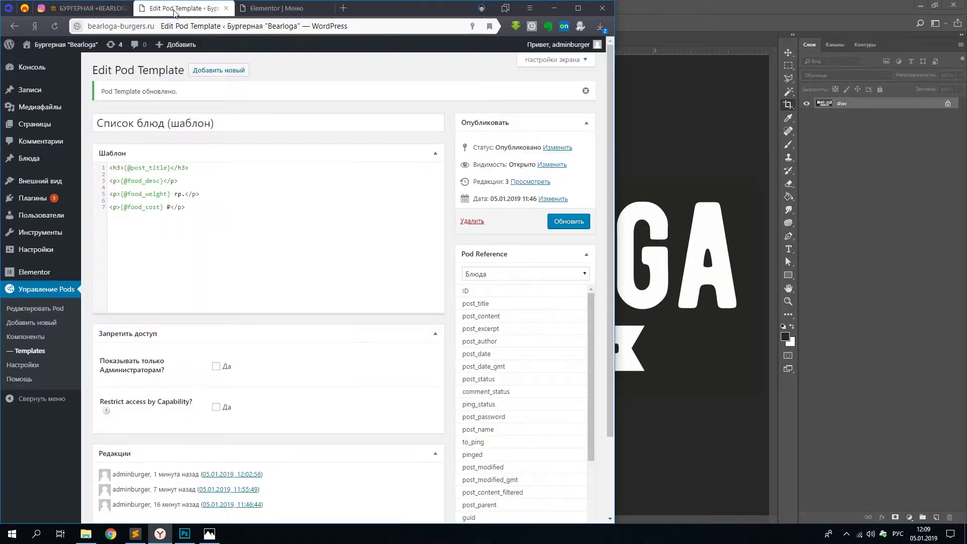
pyautogui.hotkey('alt', 'shift')
pyautogui.press('Up')
pyautogui.write('<>')
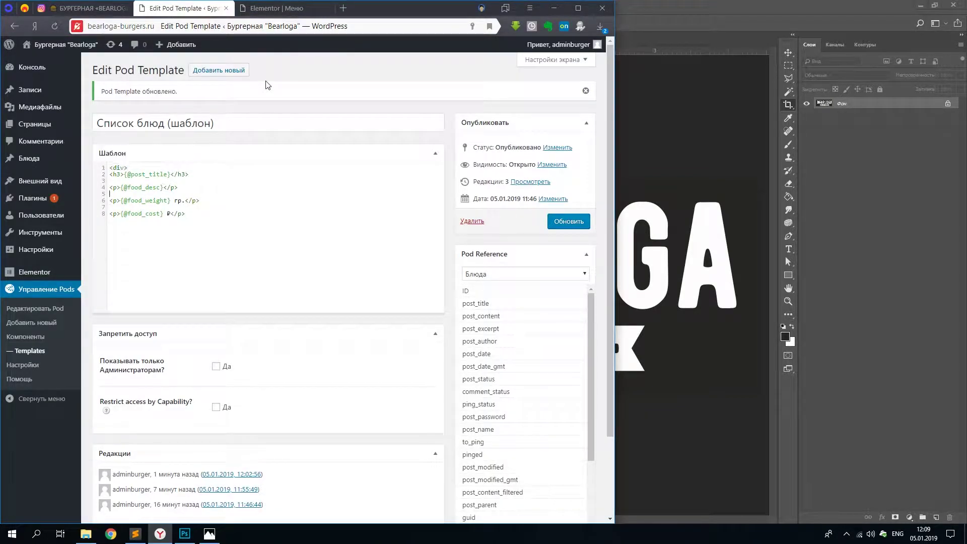
pyautogui.press('BackSpace')
pyautogui.hotkey('shift', 'Up')
pyautogui.hotkey('shift', 'Up')
pyautogui.hotkey('shift', 'Up')
pyautogui.hotkey('shift', 'Up')
pyautogui.hotkey('shift', 'Up')
pyautogui.hotkey('shift', 'Up')
pyautogui.hotkey('shift', 'Up')
pyautogui.press('Tab')
pyautogui.press('Up')
# Give the template's opening div an inline style with white text colour and reload the Elementor menu page
pyautogui.write('div stale')
pyautogui.write('="background-')
pyautogui.hotkey('ctrl', 'Left')
pyautogui.hotkey('ctrl', 'BackSpace')
pyautogui.hotkey('ctrl', 'BackSpace')
pyautogui.press('Right')
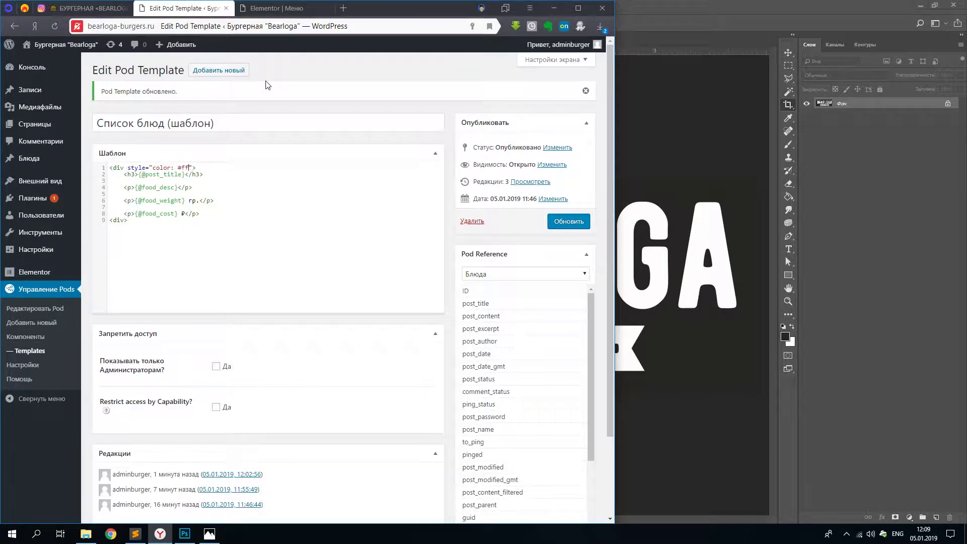
pyautogui.click(276, 8)
pyautogui.press('F5')
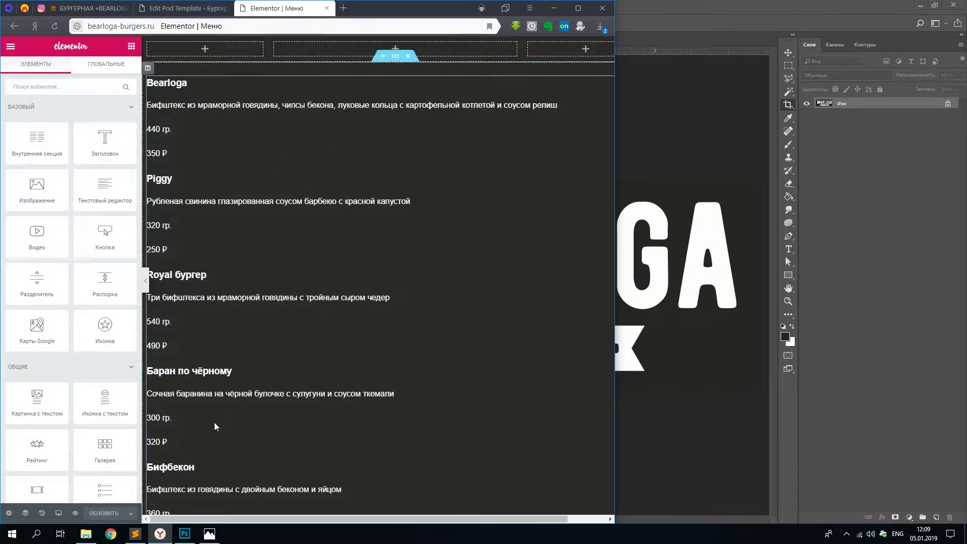
# Add an image widget to the header's left column and insert the uploaded file bearloga_logo.png
pyautogui.moveTo(35, 196); pyautogui.dragTo(201, 49)
pyautogui.click(71, 165)
pyautogui.click(52, 85)
pyautogui.click(307, 289)
pyautogui.doubleClick(296, 121)
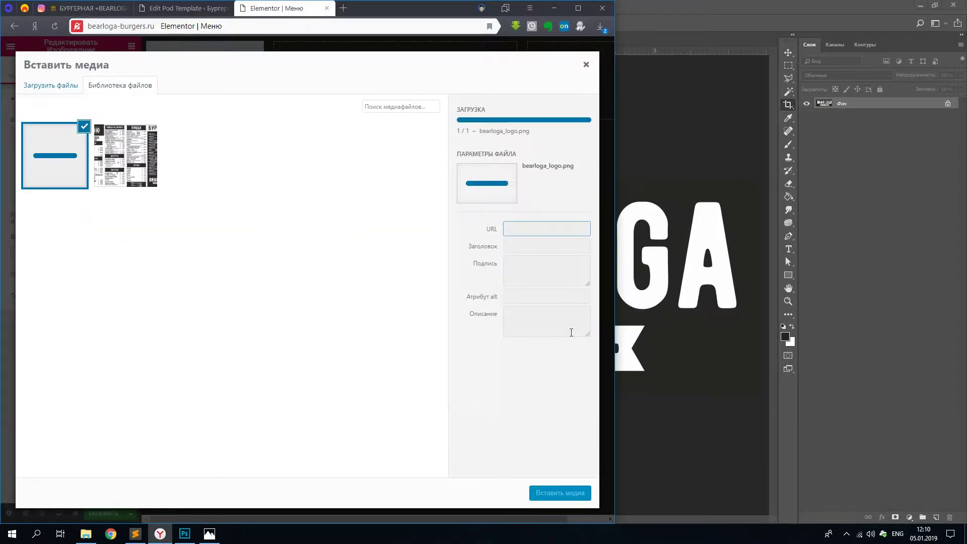
pyautogui.click(560, 492)
# Maximize the browser window, add a text editor widget to the header's right column and select its placeholder text
pyautogui.click(577, 8)
pyautogui.doubleClick(576, 9)
pyautogui.click(482, 9)
pyautogui.click(768, 67)
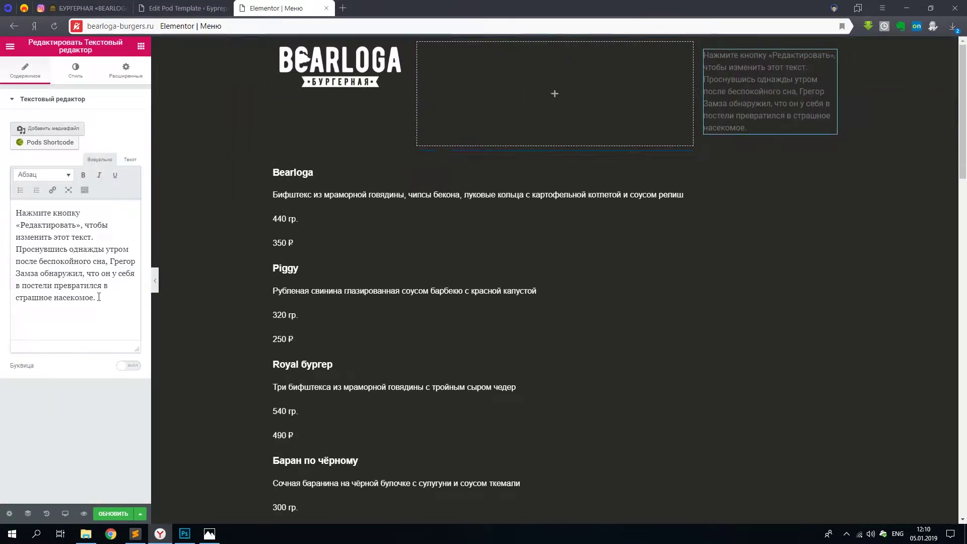
pyautogui.hotkey('ctrl', 'a')
# Write the notes «Добавим номер телефона.» and «Кстати, где он?» in Sublime Text
pyautogui.hotkey('ctrl', 'Tab')
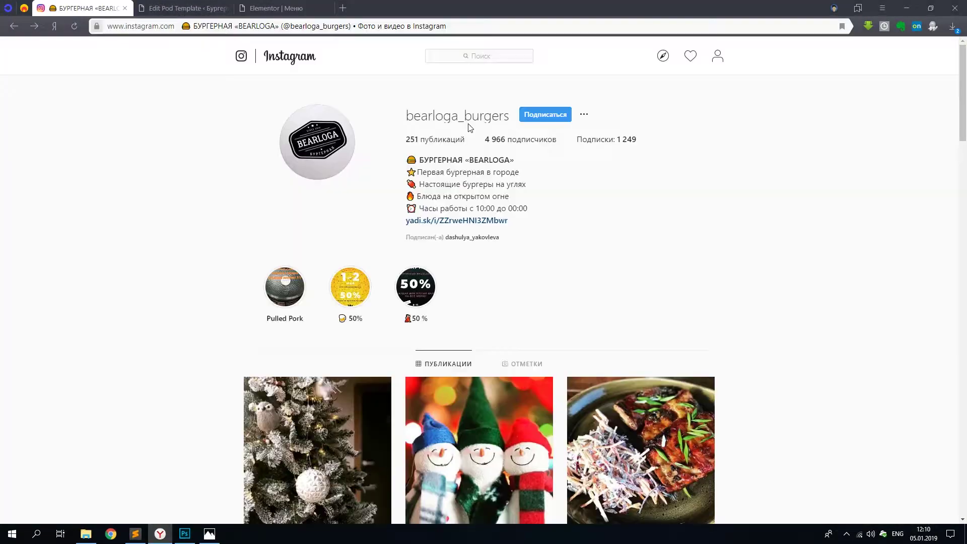
pyautogui.scroll(-20, 484, 212)
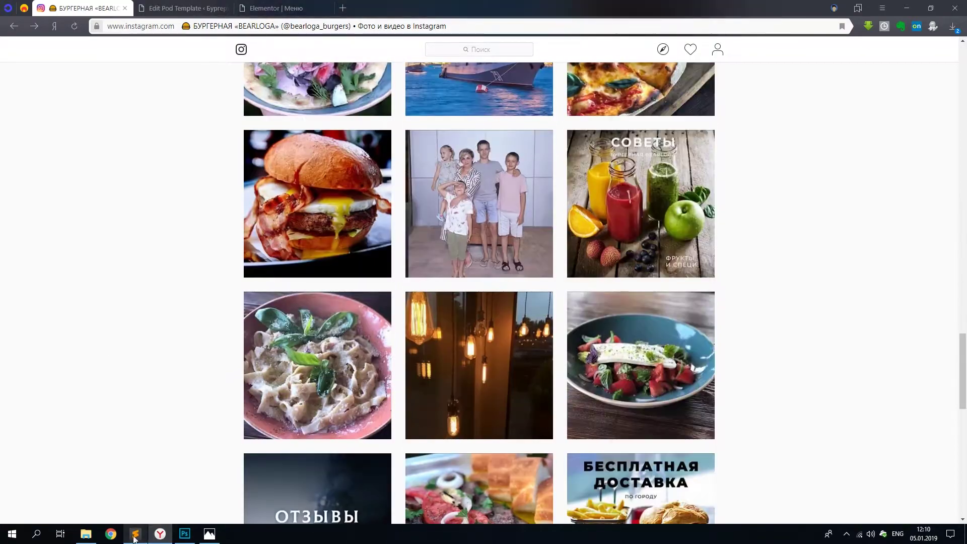
pyautogui.click(135, 534)
pyautogui.click(705, 262)
pyautogui.write('Добавим номер телефона.')
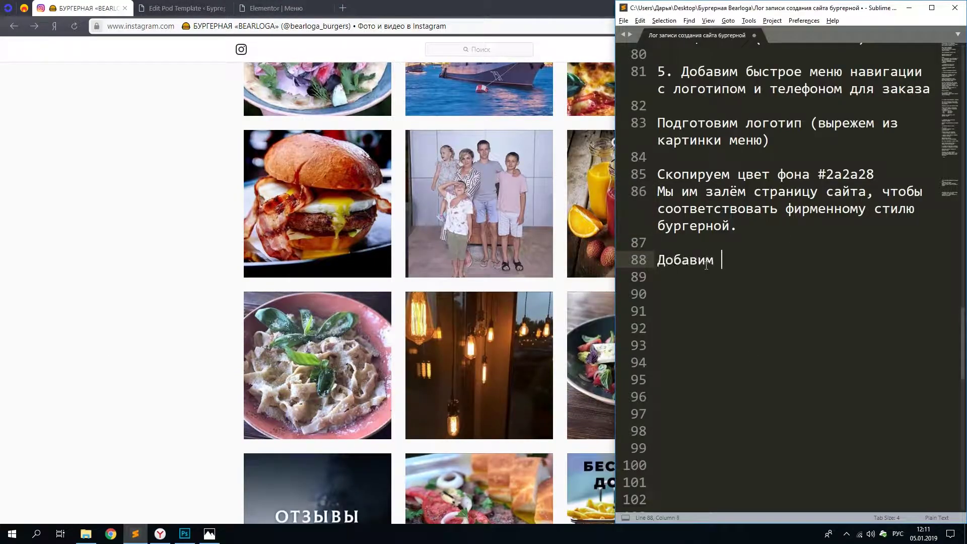
pyautogui.press('Return')
pyautogui.write('Кстати, где он?')
# Look through the restaurant's Instagram profile and the opened menu picture for an order phone number
pyautogui.click(211, 255)
pyautogui.scroll(-7, 307, 252)
pyautogui.scroll(2, 306, 252)
pyautogui.click(317, 429)
pyautogui.scroll(7, 629, 261)
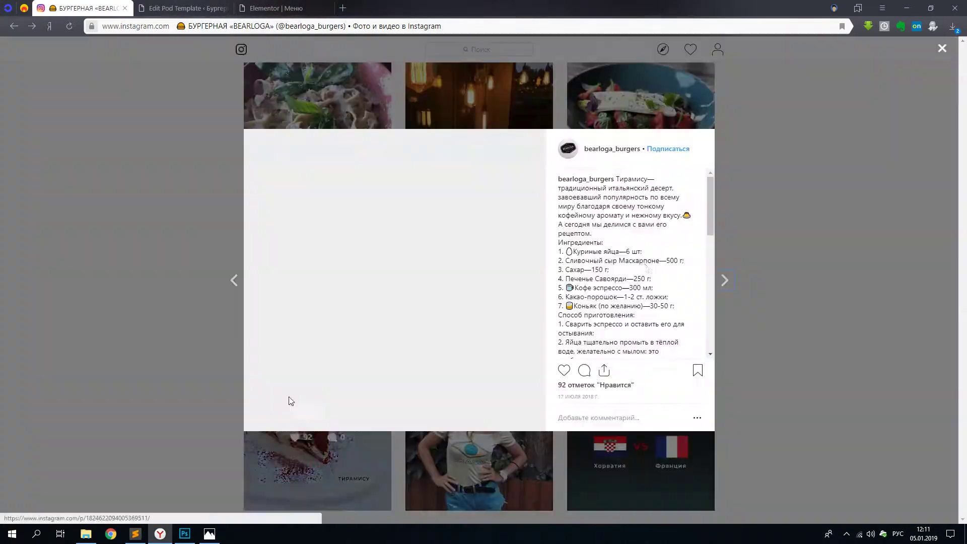
pyautogui.click(612, 153)
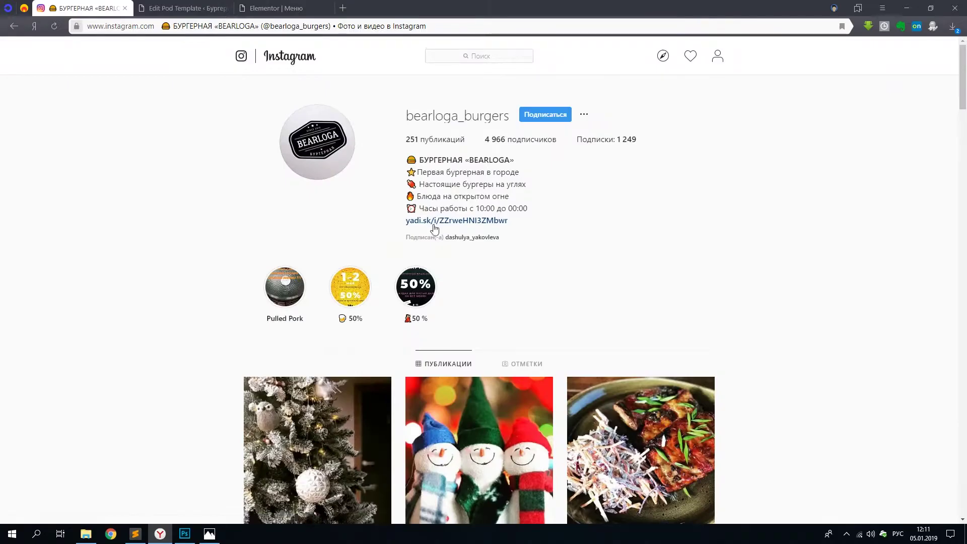
pyautogui.click(209, 534)
pyautogui.doubleClick(786, 35)
pyautogui.click(954, 8)
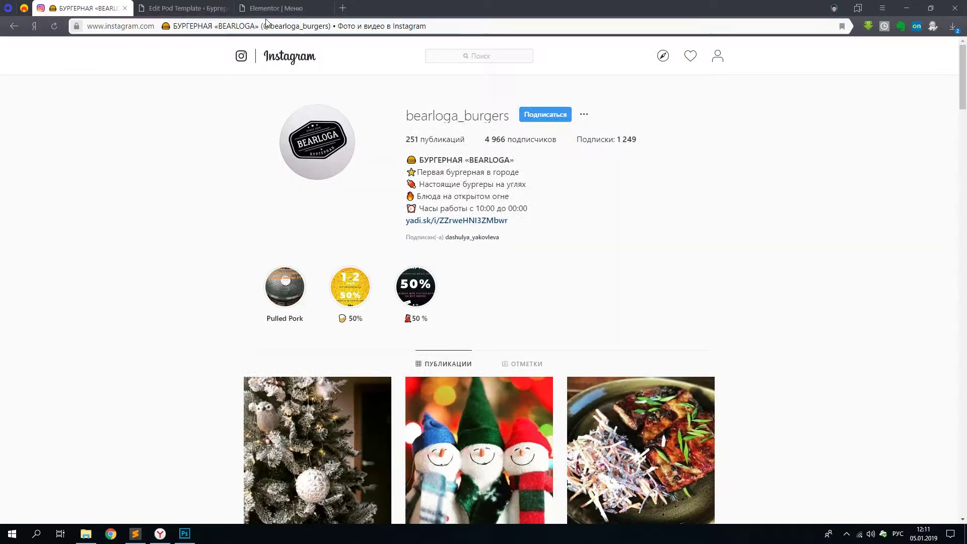
# Search Yandex for «Бургерная берлога кропоткин» in a new tab and copy the restaurant's phone number
pyautogui.hotkey('alt', 'Tab')
pyautogui.click(297, 8)
pyautogui.click(344, 9)
pyautogui.write('Бургерная берлога кропоткин')
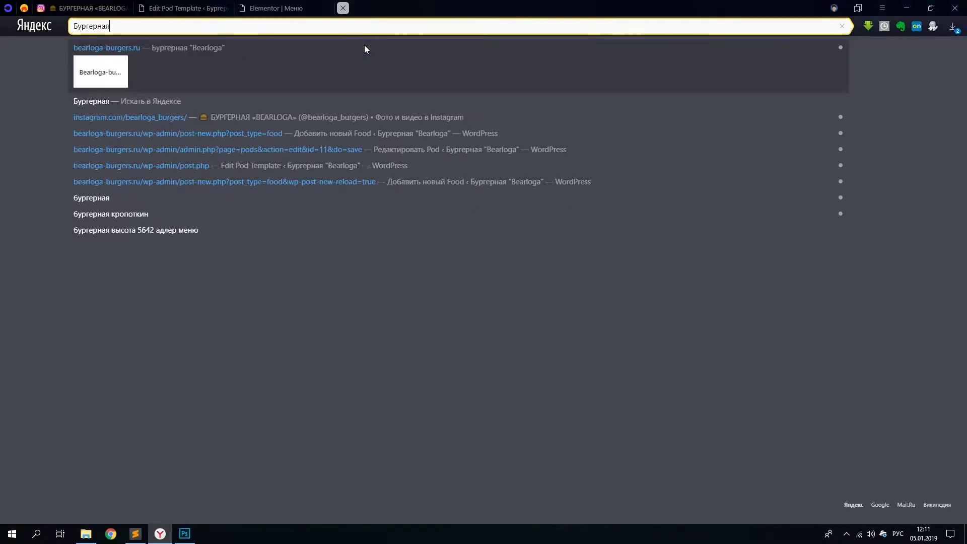
pyautogui.press('Return')
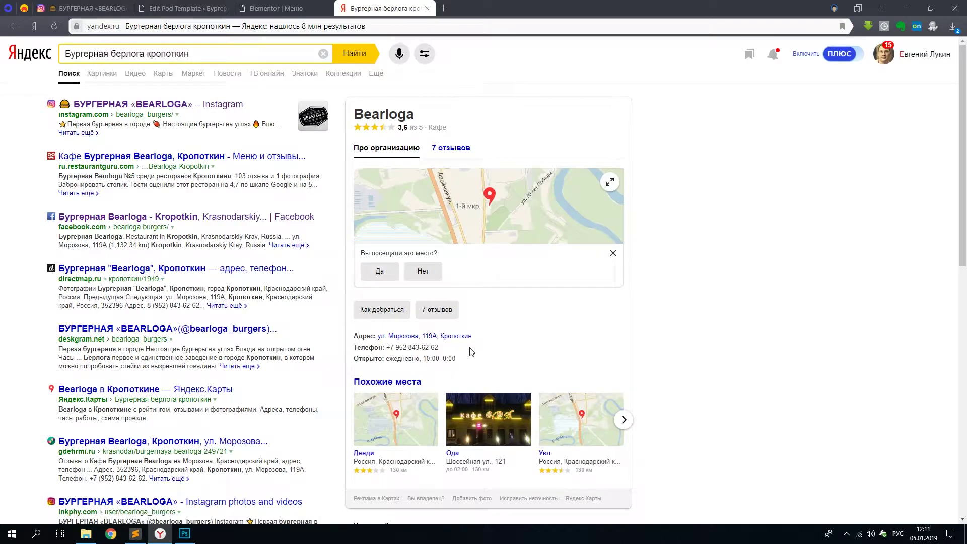
pyautogui.moveTo(472, 351); pyautogui.dragTo(386, 347)
pyautogui.hotkey('ctrl', 'c')
# Add «Возьмём с карты Яндекс.» to the phone note in Sublime Text
pyautogui.hotkey('alt', 'Tab')
pyautogui.write('Возьмём с к')
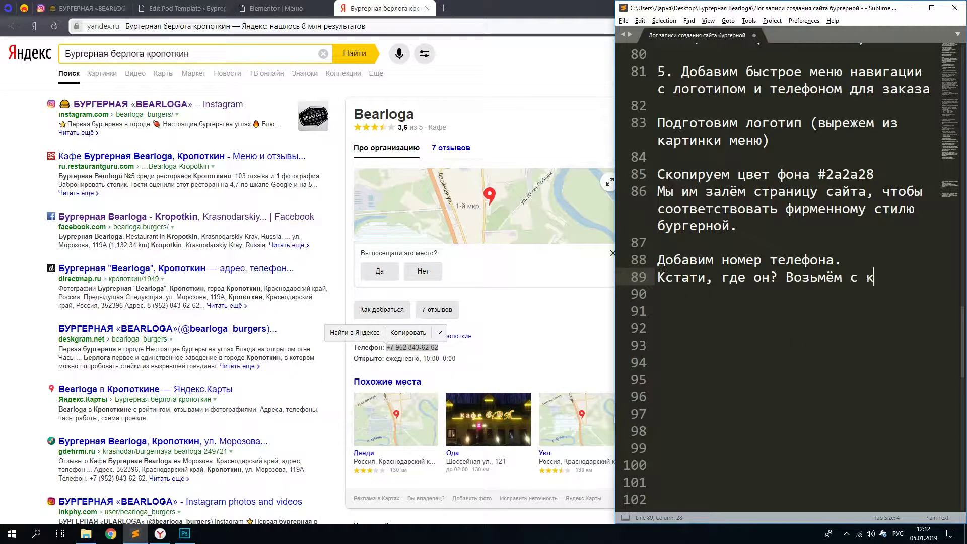
pyautogui.write('арты Яндекс.')
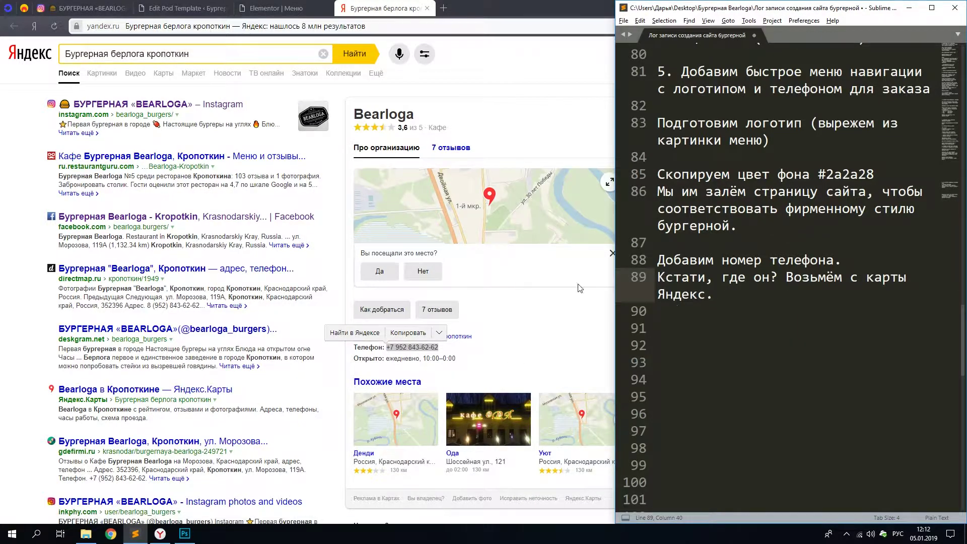
# Replace the header text widget's placeholder with the copied phone number and set its font size to 2 rem
pyautogui.click(272, 8)
pyautogui.hotkey('ctrl', 'v')
pyautogui.click(76, 70)
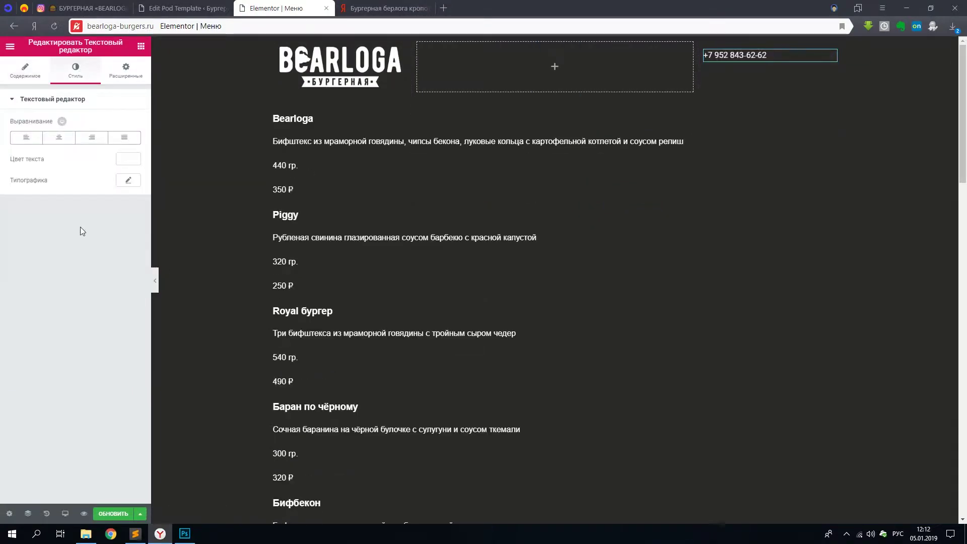
pyautogui.click(128, 179)
pyautogui.moveTo(19, 241); pyautogui.dragTo(37, 245)
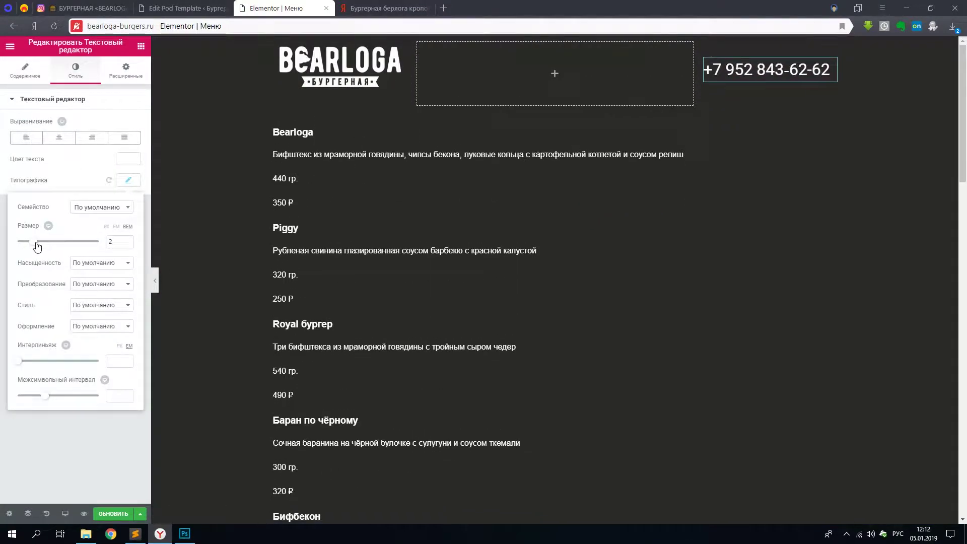
# Add the note «И время для заказа звонком» in Sublime Text
pyautogui.hotkey('alt', 'Tab')
pyautogui.write('И время для заказа')
pyautogui.hotkey('ctrl', 'shift', 'Left')
pyautogui.write('звонком')
# Add a text editor widget below the header phone number with the text «с 10:00 до 0:00»
pyautogui.click(391, 6)
pyautogui.click(283, 8)
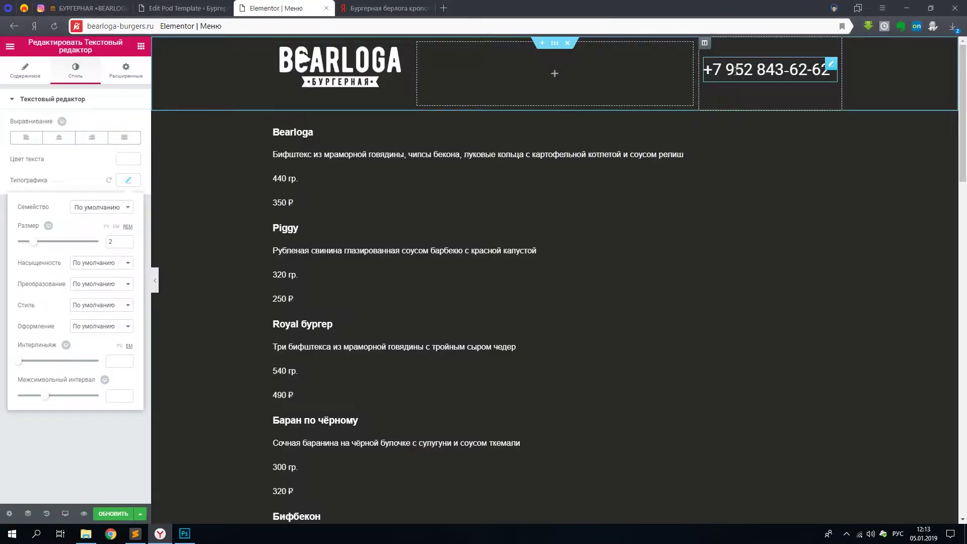
pyautogui.click(141, 46)
pyautogui.moveTo(113, 192); pyautogui.dragTo(805, 101)
pyautogui.moveTo(132, 297); pyautogui.dragTo(2, 171)
pyautogui.write('е')
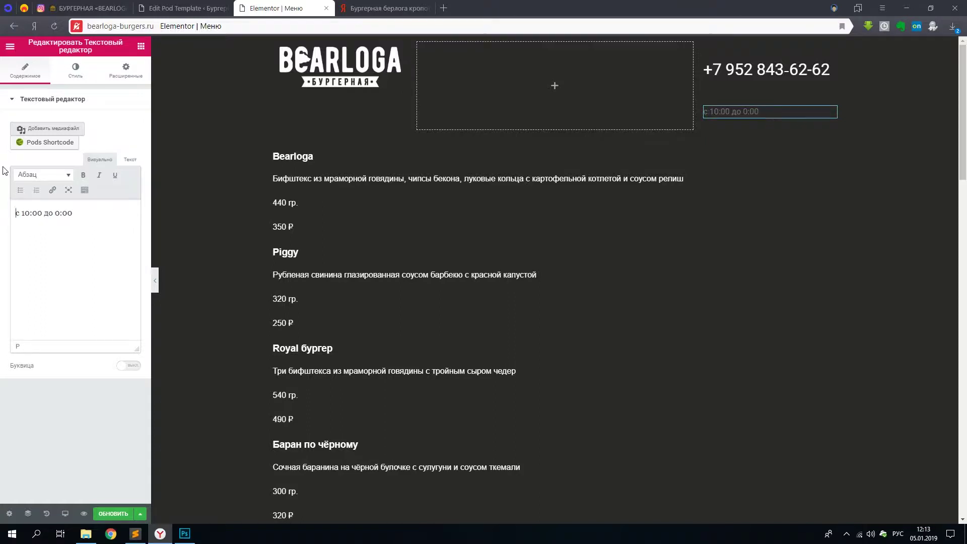
# Align the opening hours text to the right and give it a light grey text colour
pyautogui.click(75, 70)
pyautogui.click(92, 137)
pyautogui.click(128, 159)
pyautogui.moveTo(69, 244); pyautogui.dragTo(2, 200)
pyautogui.click(134, 124)
# Align the header phone number to the right
pyautogui.click(769, 70)
pyautogui.click(75, 70)
pyautogui.click(92, 137)
# Unlink the margin and padding sides of the header's phone column and set them all to 0
pyautogui.click(831, 111)
pyautogui.click(704, 43)
pyautogui.click(125, 70)
pyautogui.click(121, 142)
pyautogui.click(126, 180)
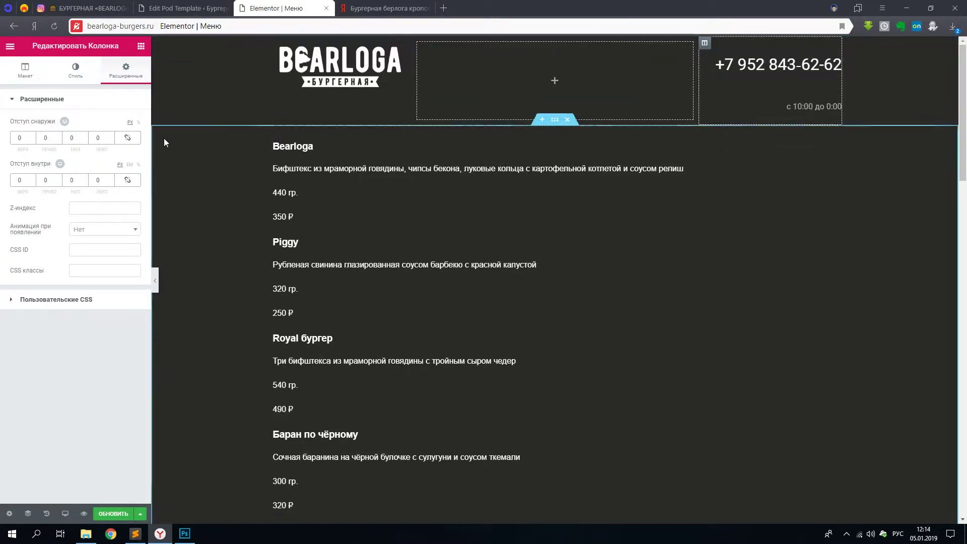
# Set the bottom outer margin of the phone number widget to -43 px
pyautogui.click(273, 46)
pyautogui.click(809, 106)
pyautogui.click(126, 71)
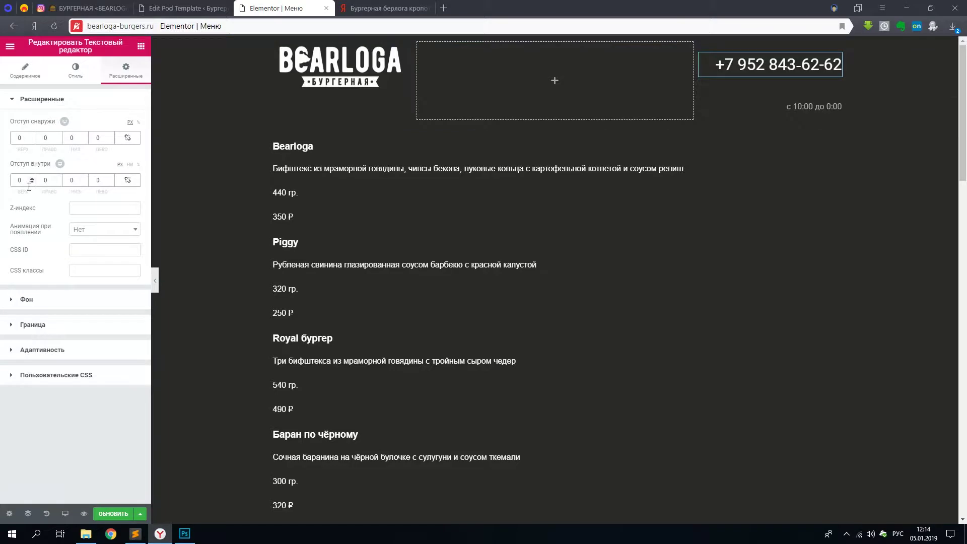
pyautogui.click(84, 140)
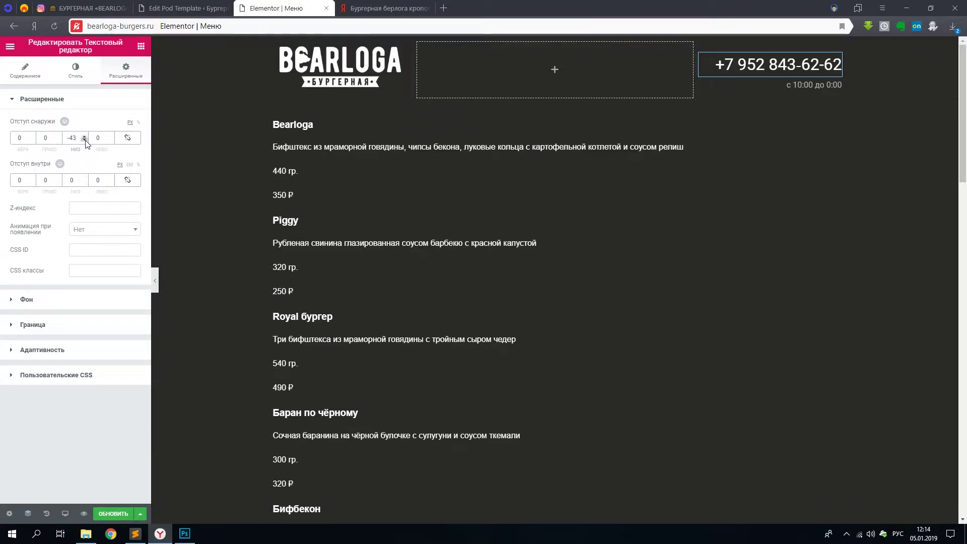